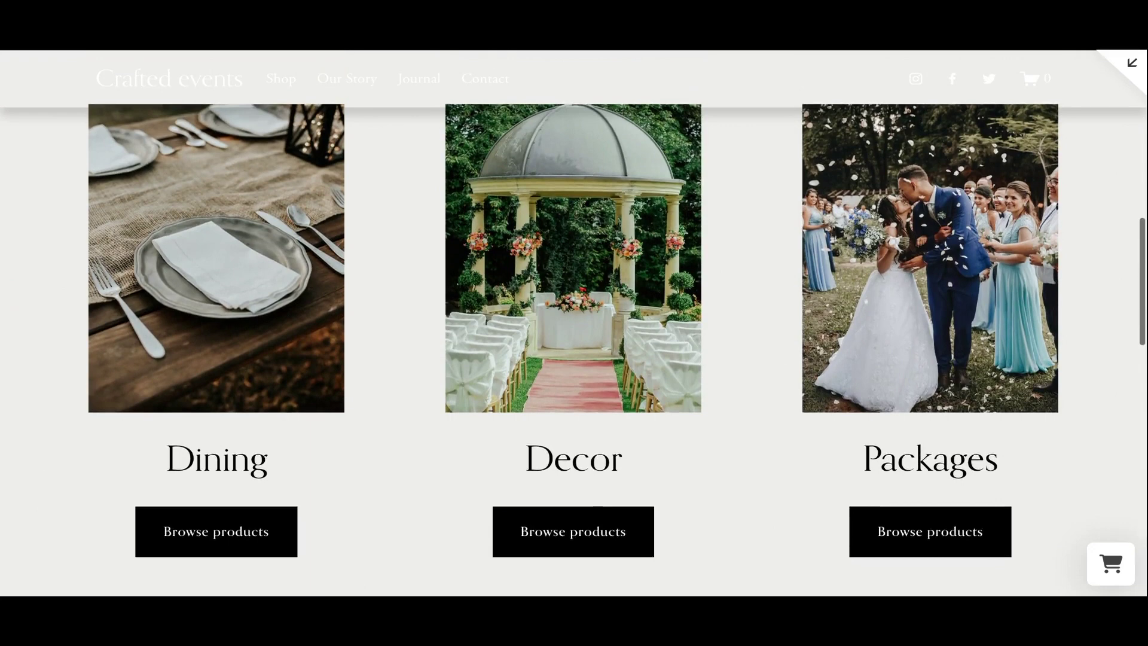
# Set the rental start date to 9 February 2024 at 10:00 AM in the date picker.
pyautogui.scroll(3, 574, 323)
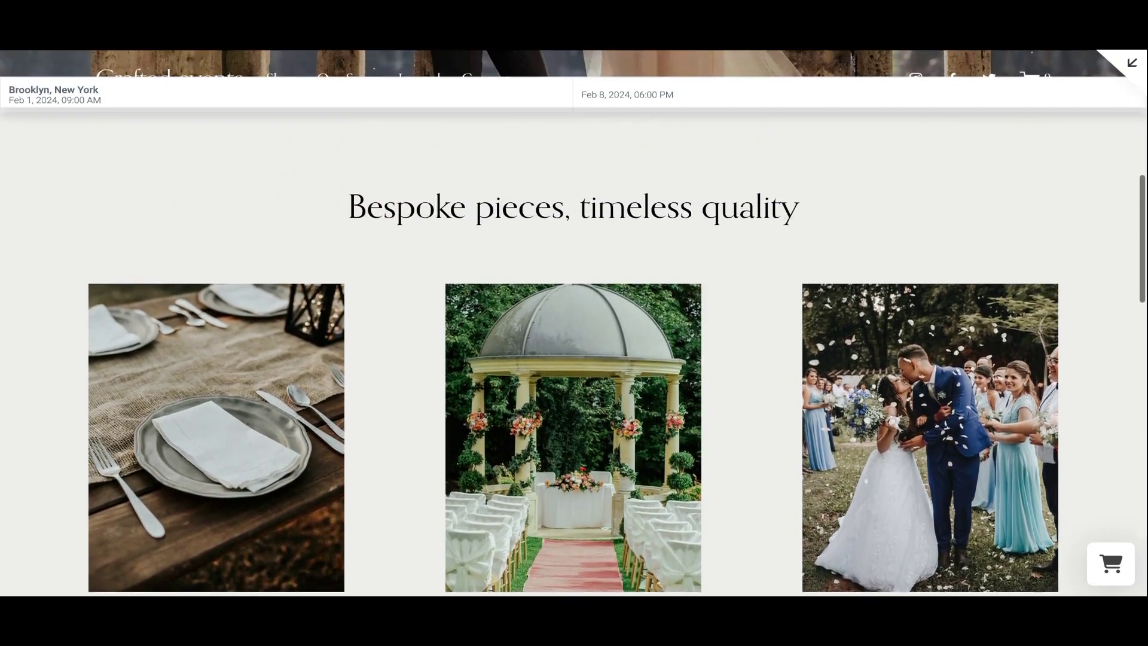
pyautogui.scroll(6, 574, 322)
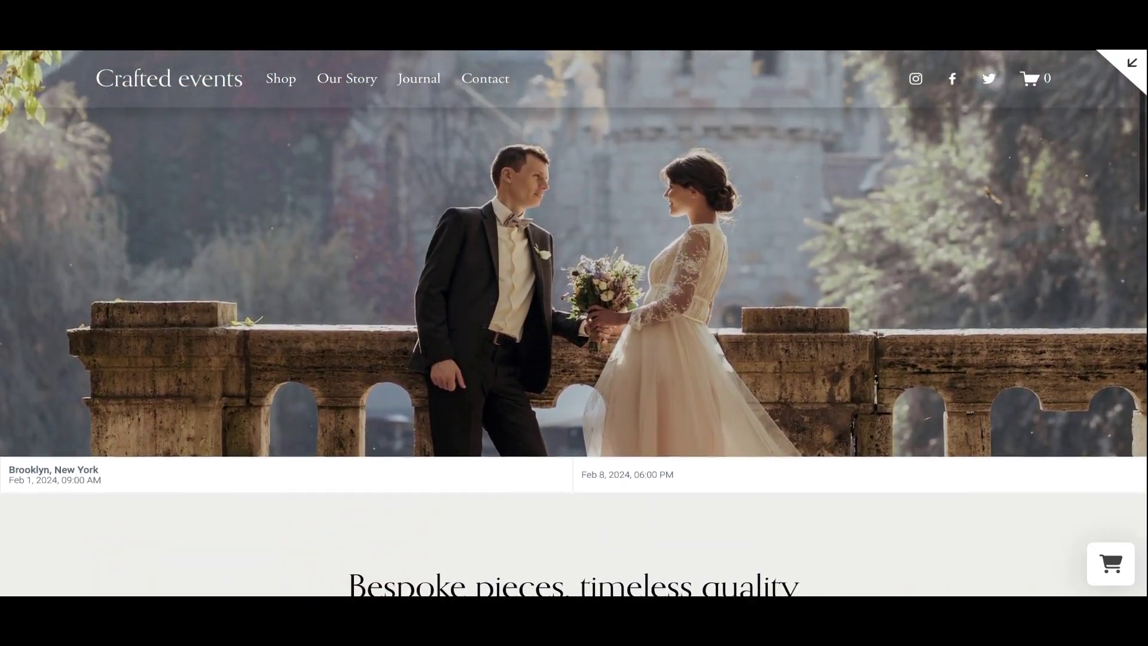
pyautogui.scroll(2, 574, 323)
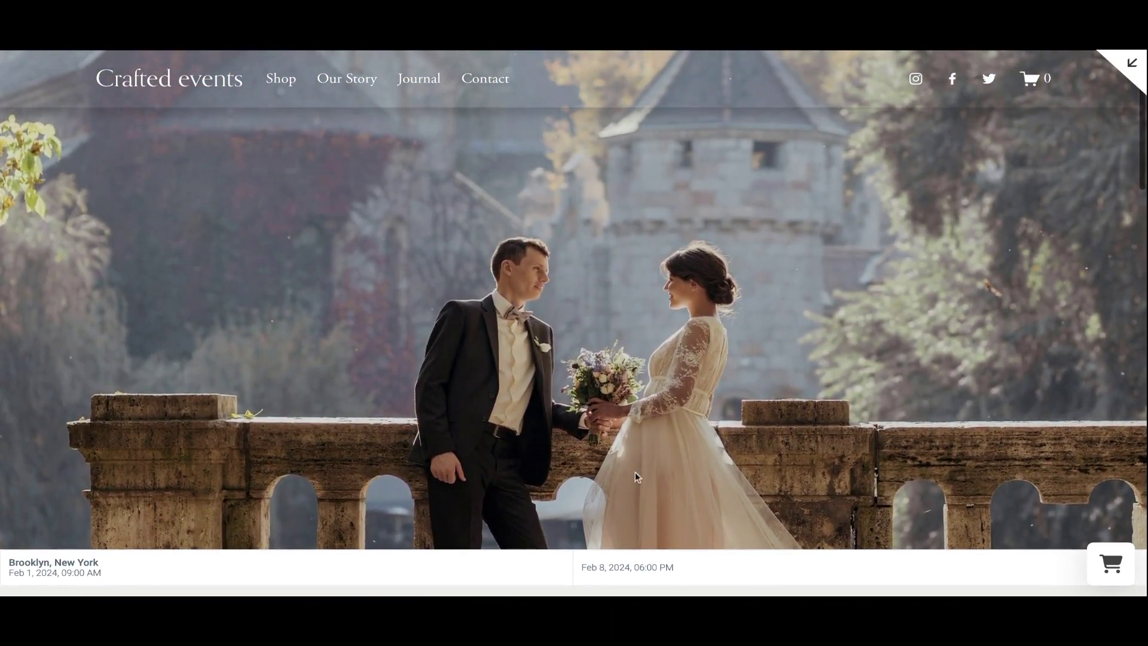
pyautogui.click(516, 556)
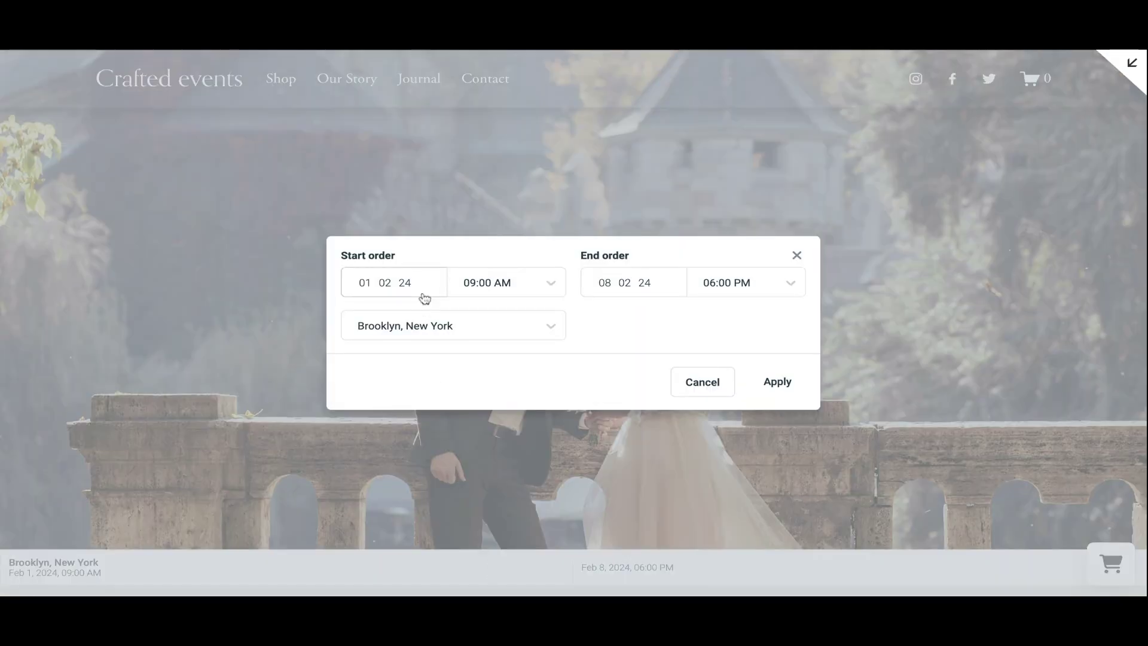
pyautogui.click(422, 294)
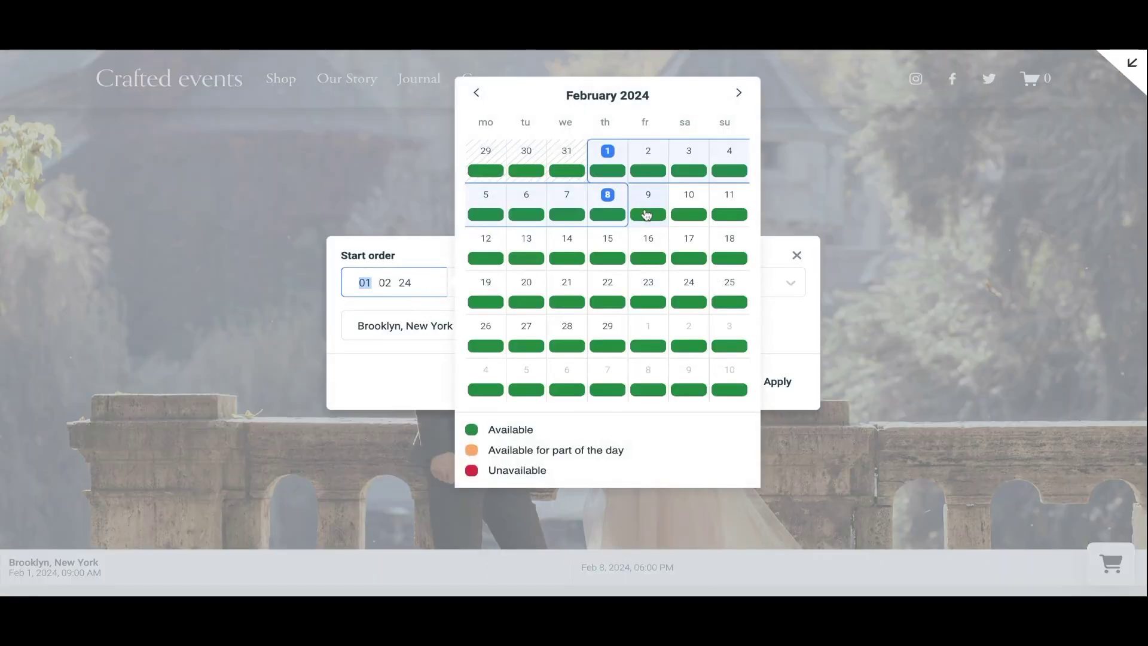
pyautogui.click(646, 214)
pyautogui.scroll(-3, 461, 448)
pyautogui.click(461, 453)
pyautogui.scroll(-4, 626, 322)
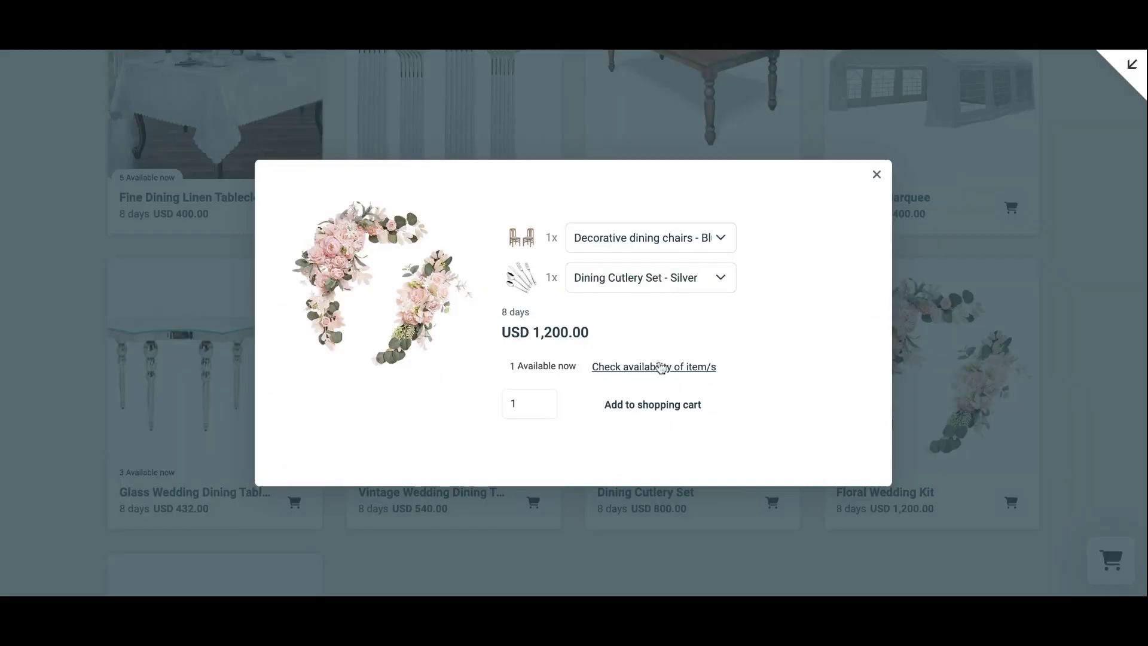
# Check the Floral Wedding Kit's availability, add it to the cart and proceed to checkout.
pyautogui.click(654, 366)
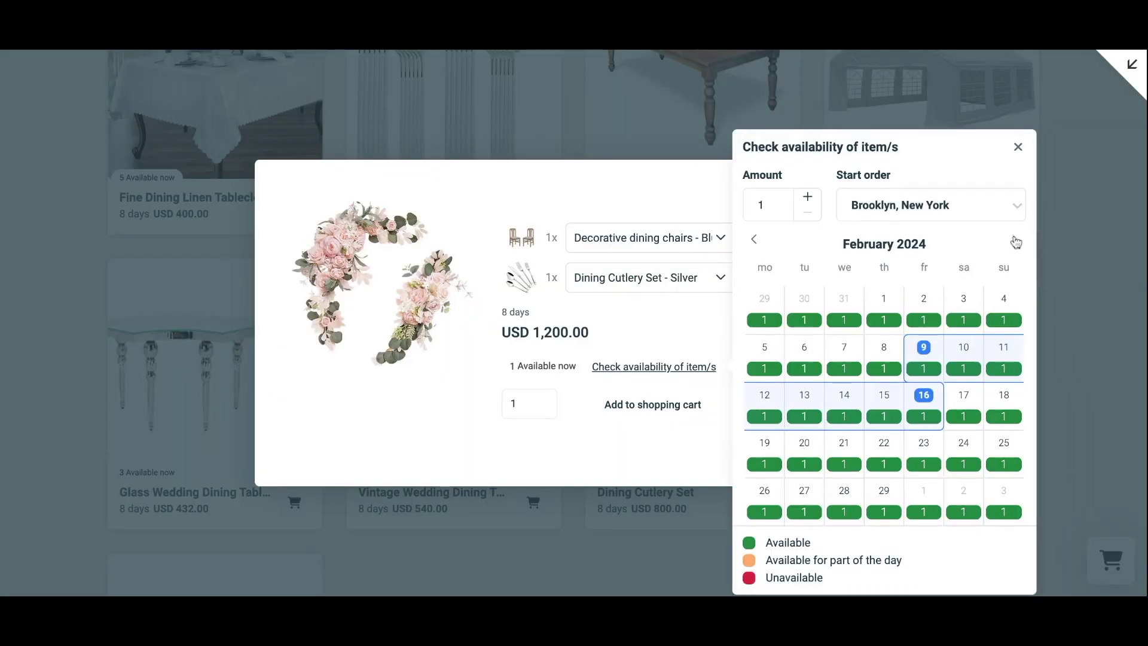
pyautogui.doubleClick(1015, 240)
pyautogui.click(684, 420)
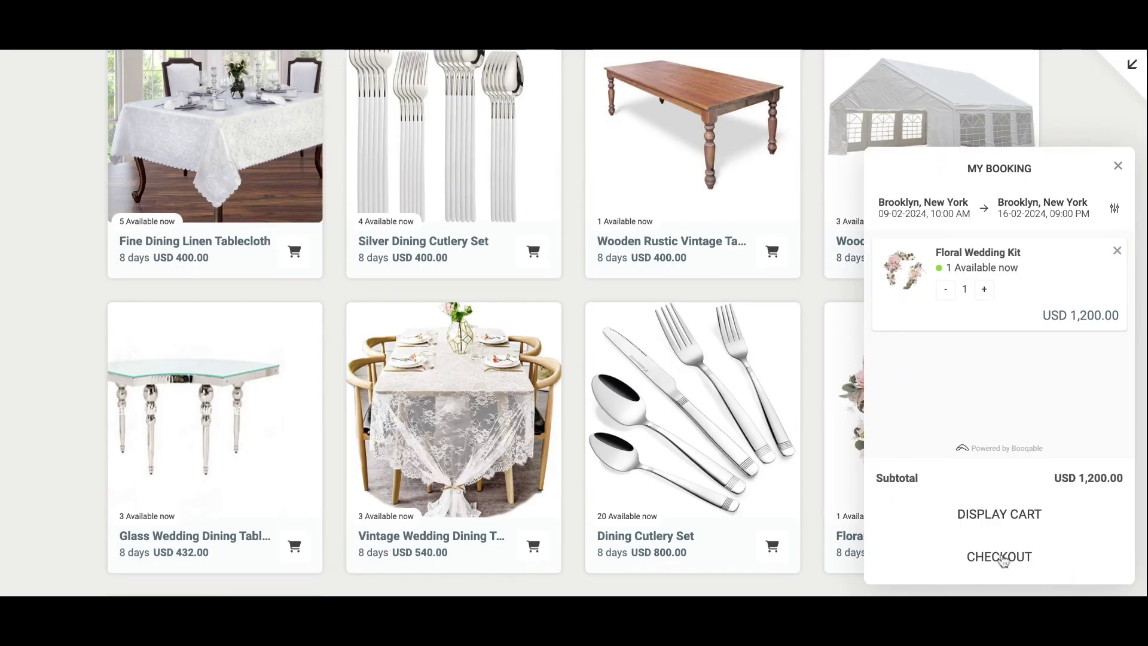
pyautogui.click(1003, 558)
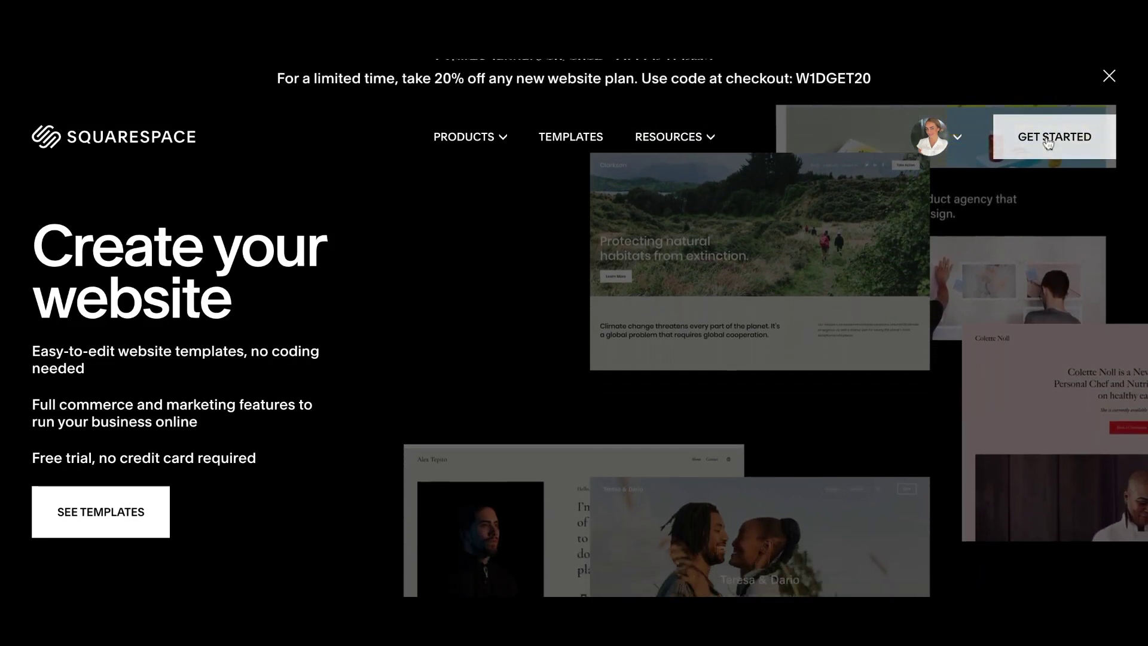
# Start a new website and browse the Popular Designs templates down to Crosby.
pyautogui.click(1049, 142)
pyautogui.scroll(-8, 1015, 243)
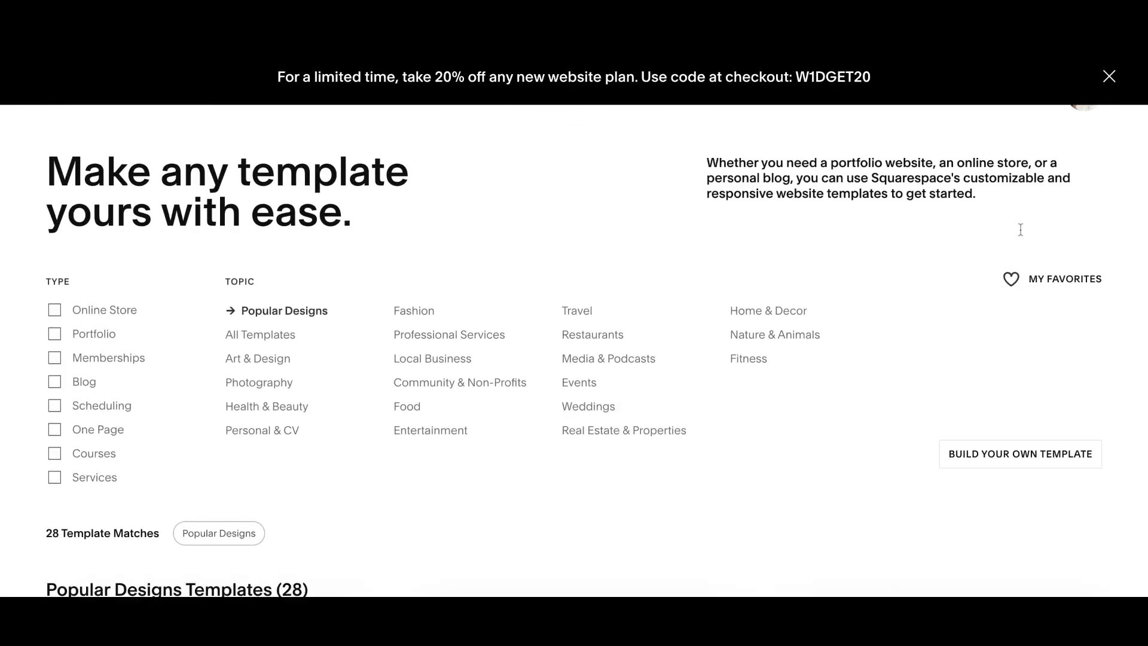
pyautogui.scroll(-7, 1015, 243)
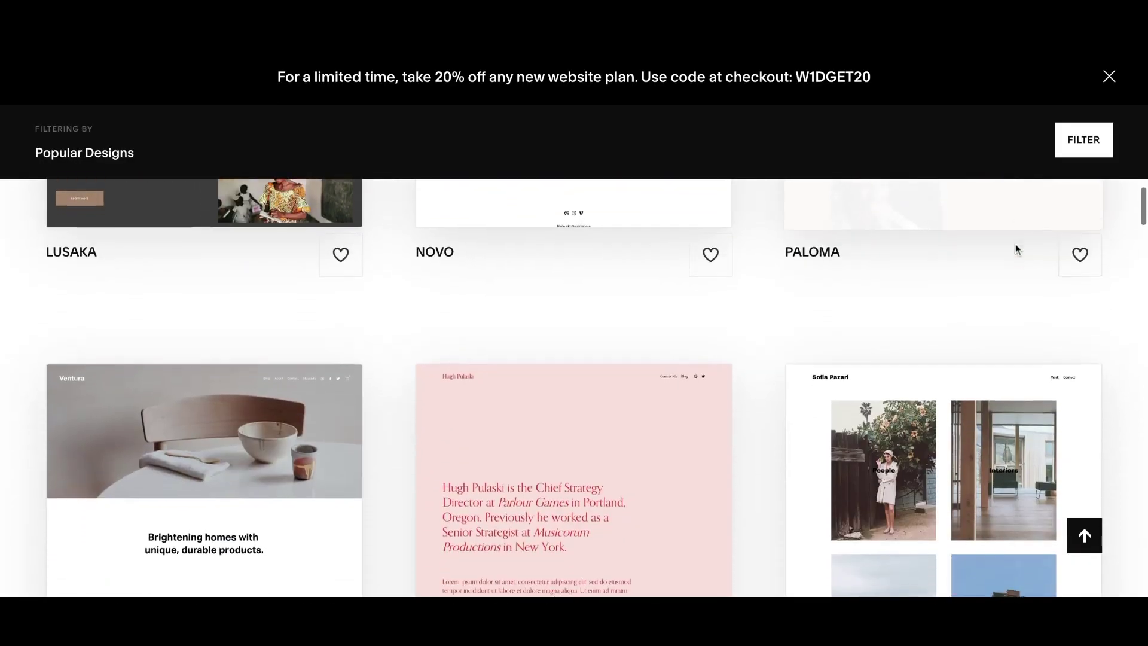
pyautogui.scroll(-4, 997, 303)
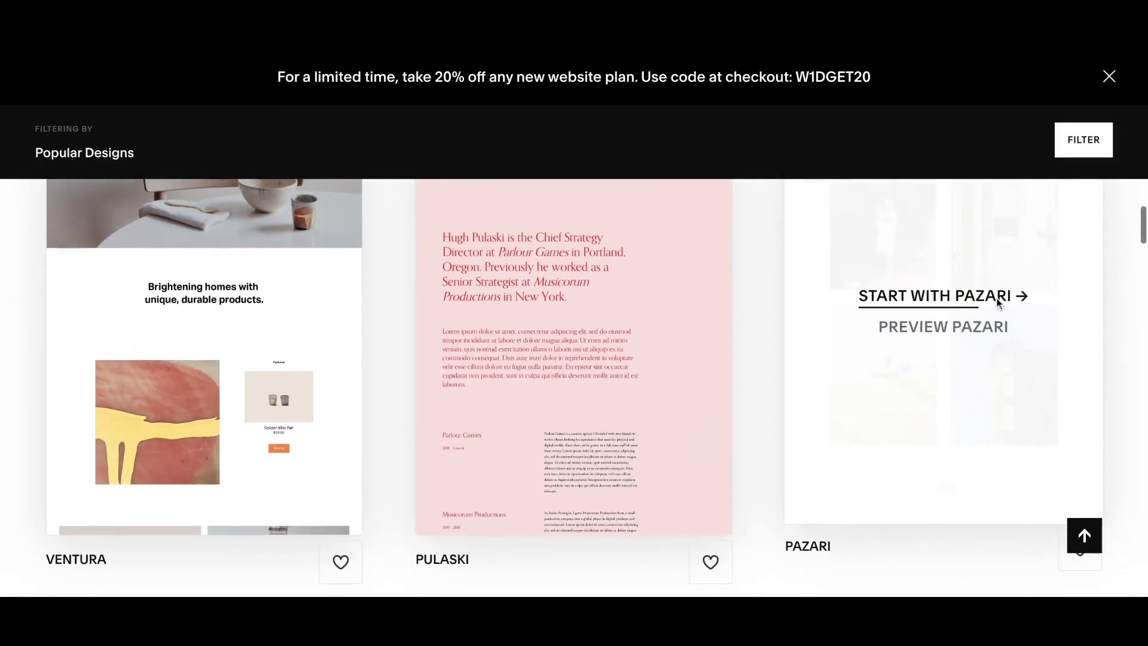
pyautogui.scroll(-2, 814, 474)
pyautogui.scroll(-6, 774, 508)
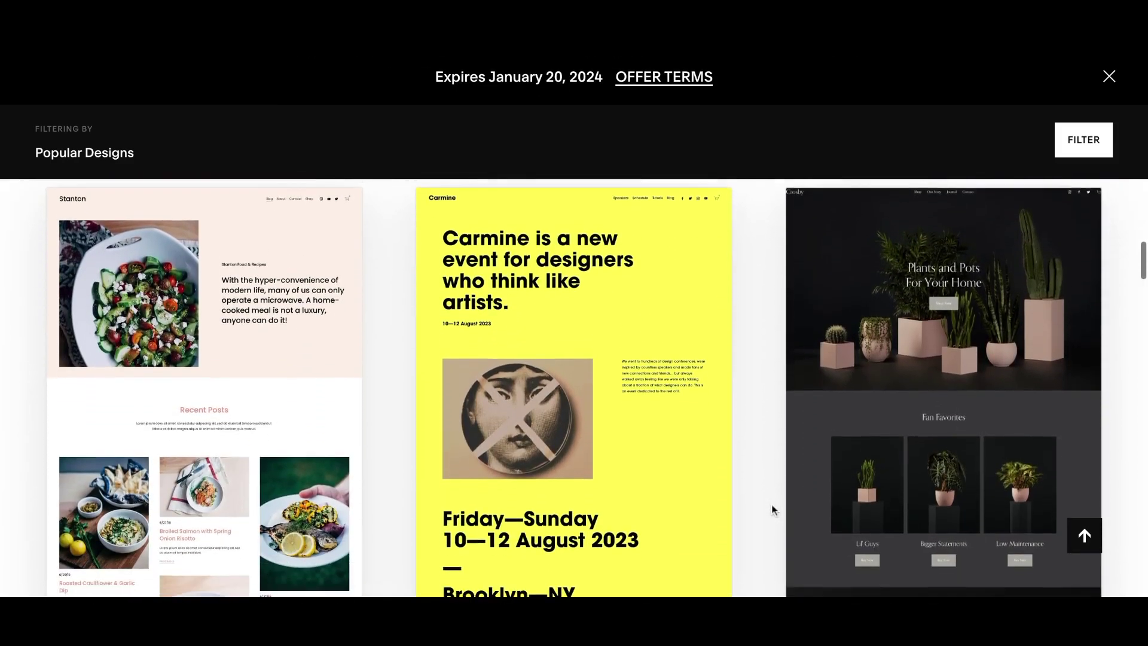
pyautogui.moveTo(838, 431)
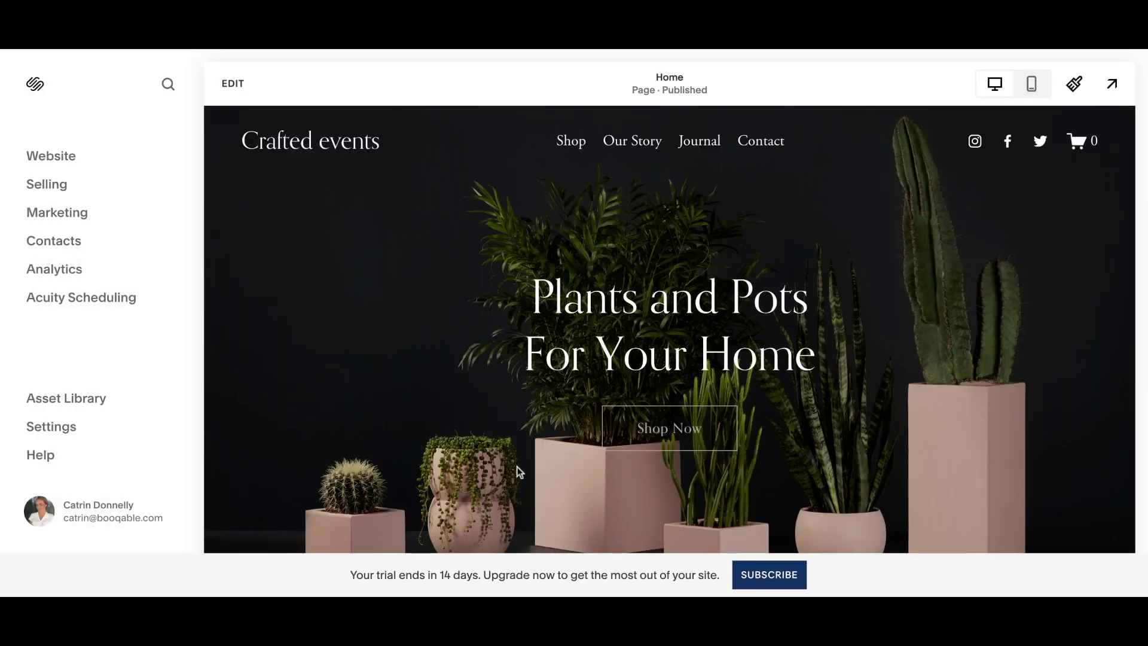
# Scroll the Home page preview from the hero down to the Give the Gift of Greenery section.
pyautogui.scroll(-6, 517, 472)
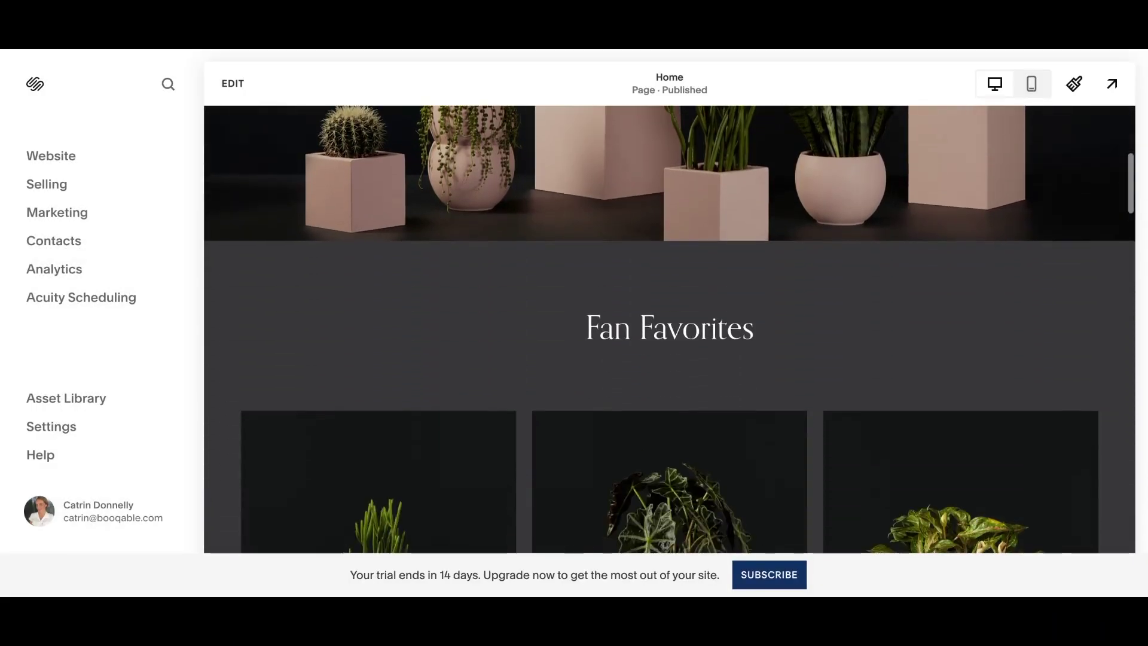
pyautogui.scroll(-7, 670, 328)
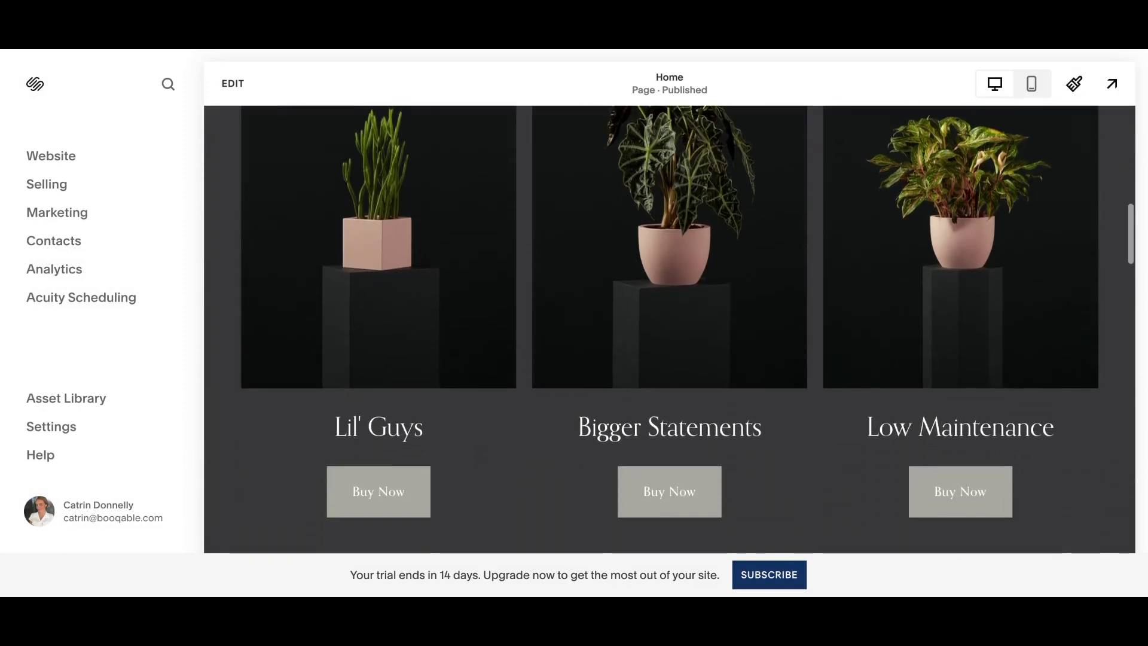
pyautogui.scroll(-10, 670, 328)
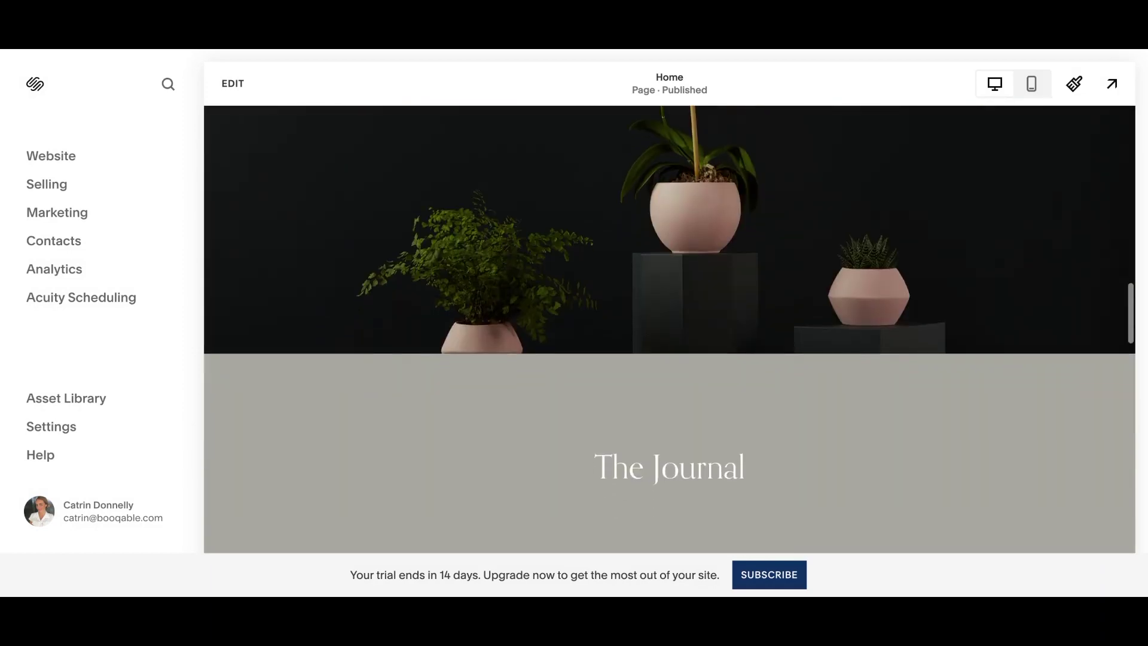
pyautogui.scroll(-10, 670, 329)
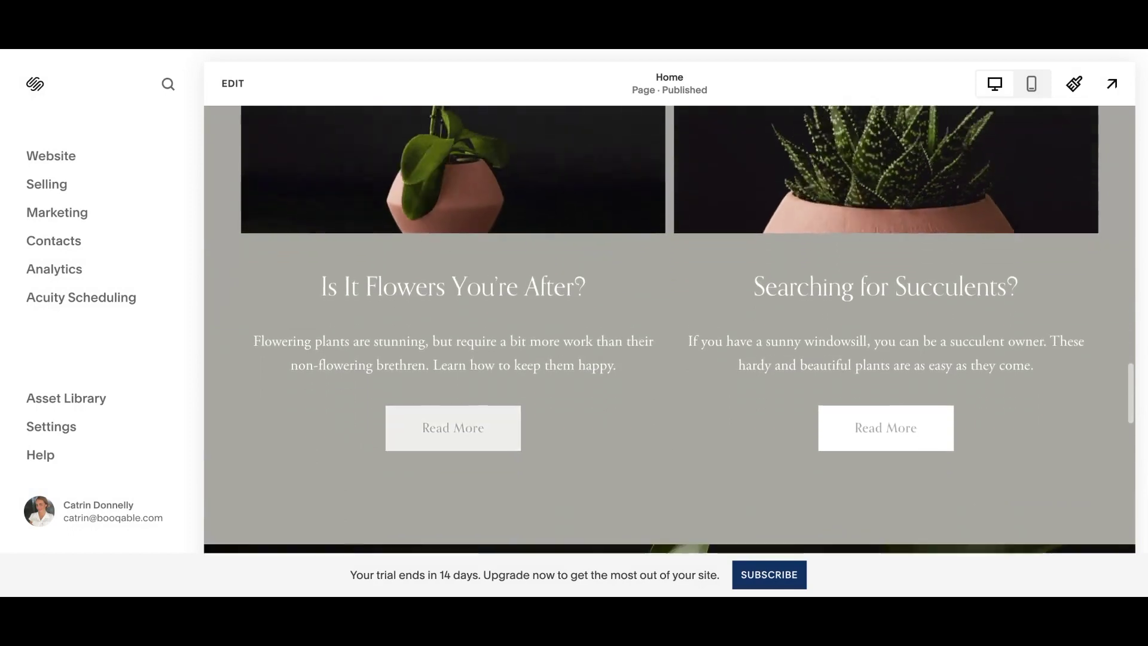
pyautogui.scroll(-12, 669, 328)
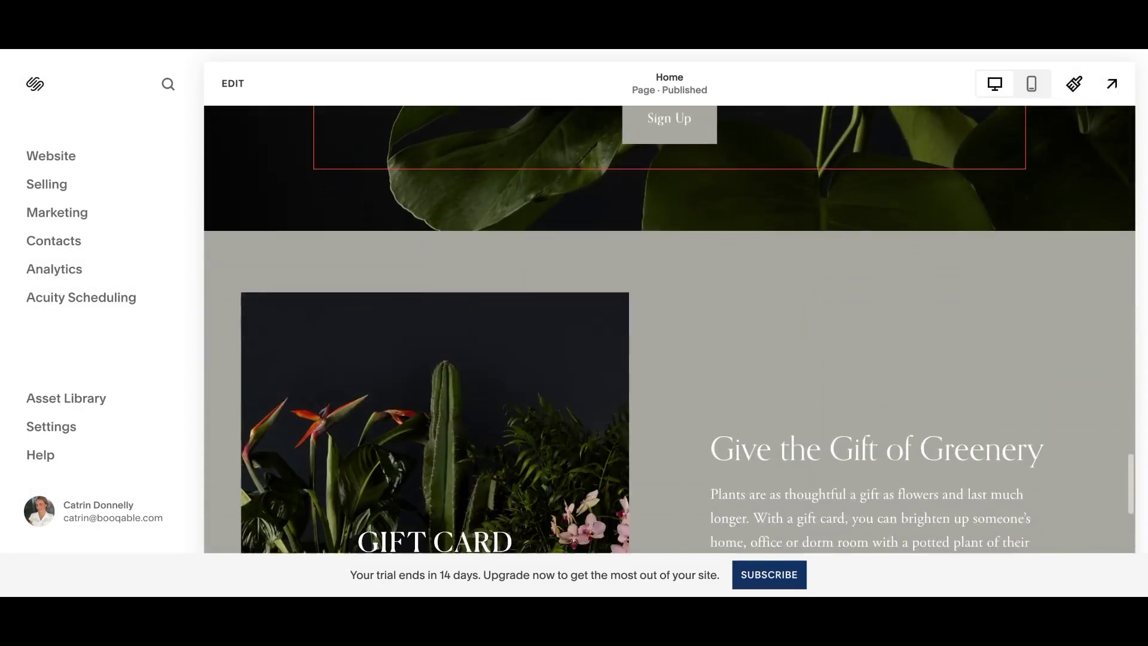
pyautogui.scroll(-4, 670, 328)
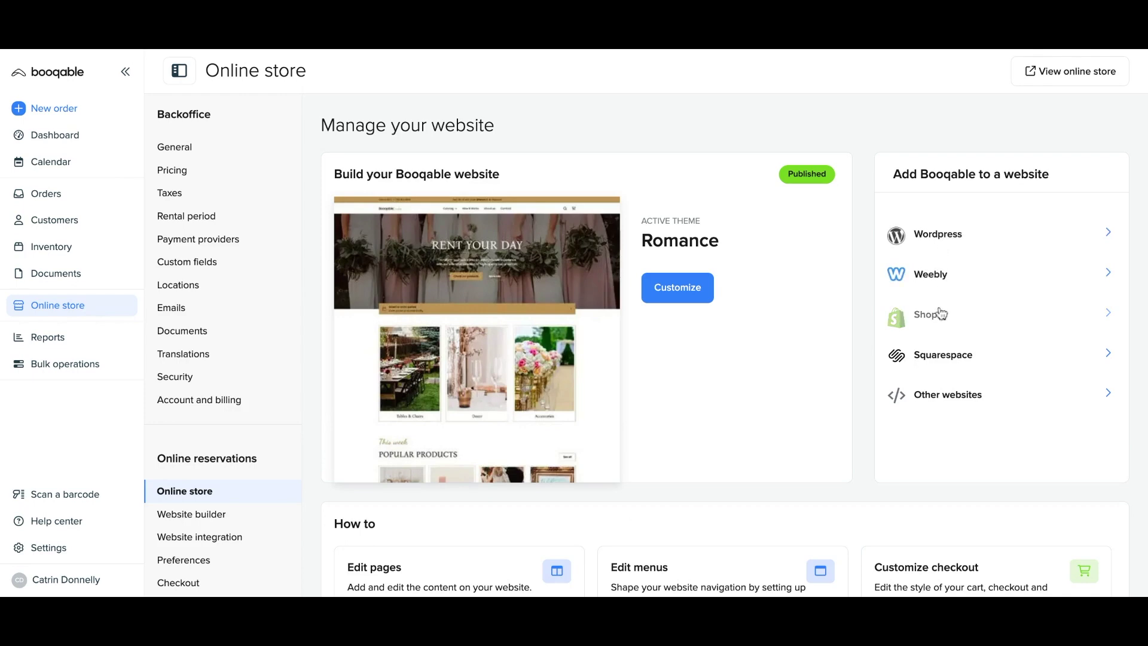
# Open Booqable's Squarespace installation guide and read through the article.
pyautogui.click(945, 359)
pyautogui.scroll(-3, 574, 323)
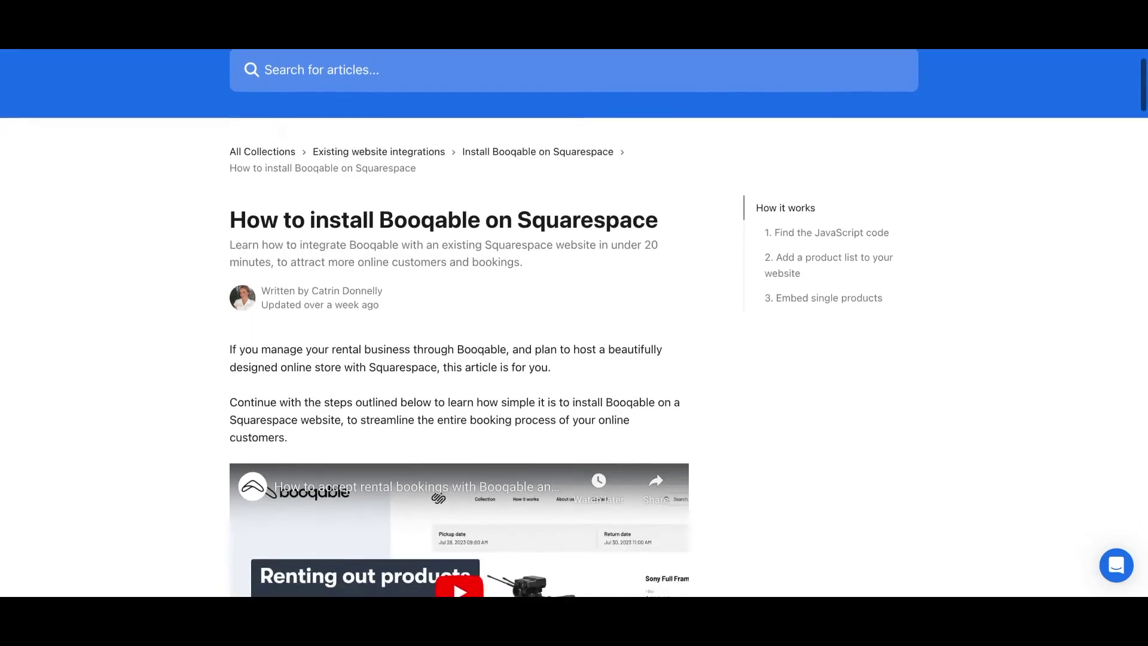
pyautogui.scroll(-4, 574, 323)
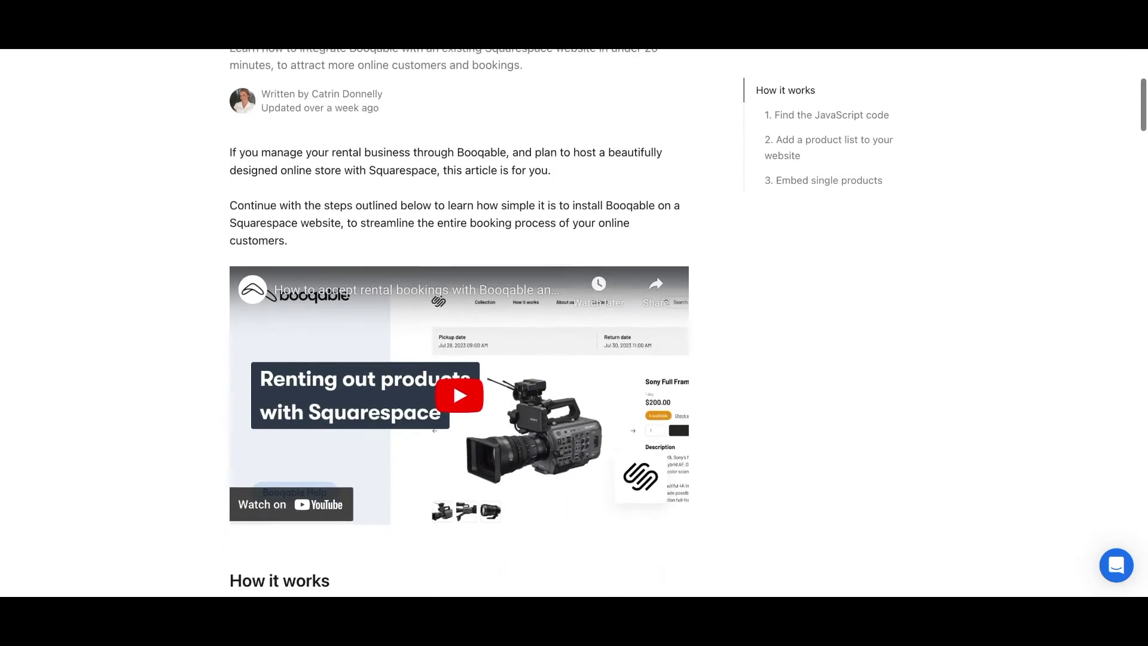
pyautogui.scroll(-5, 574, 322)
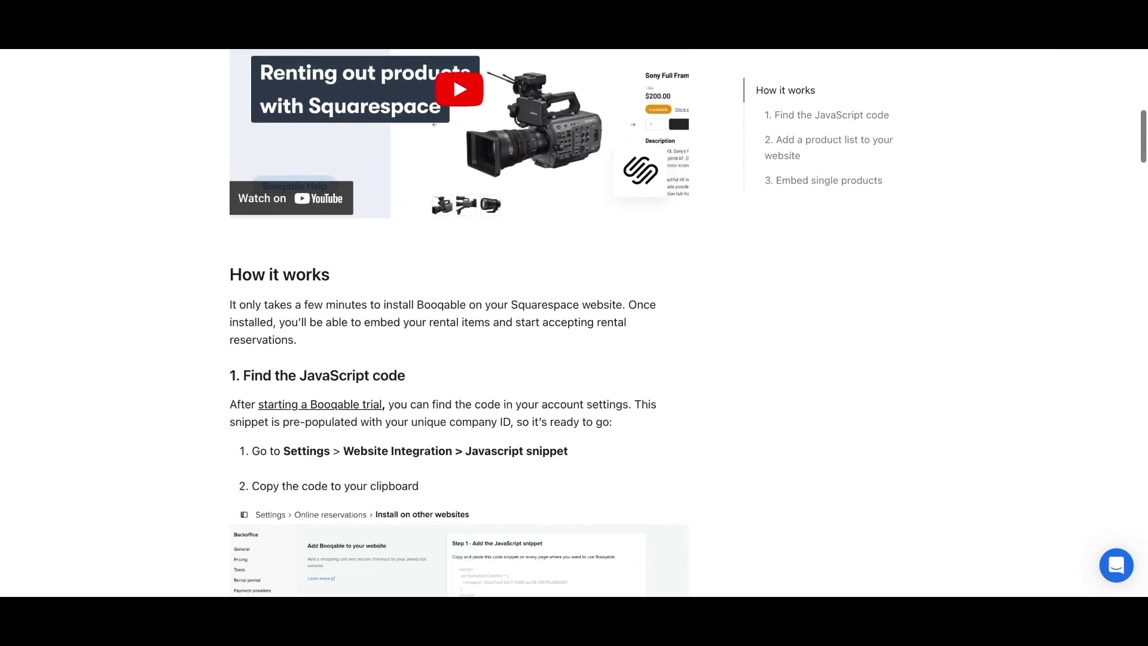
pyautogui.scroll(-5, 574, 323)
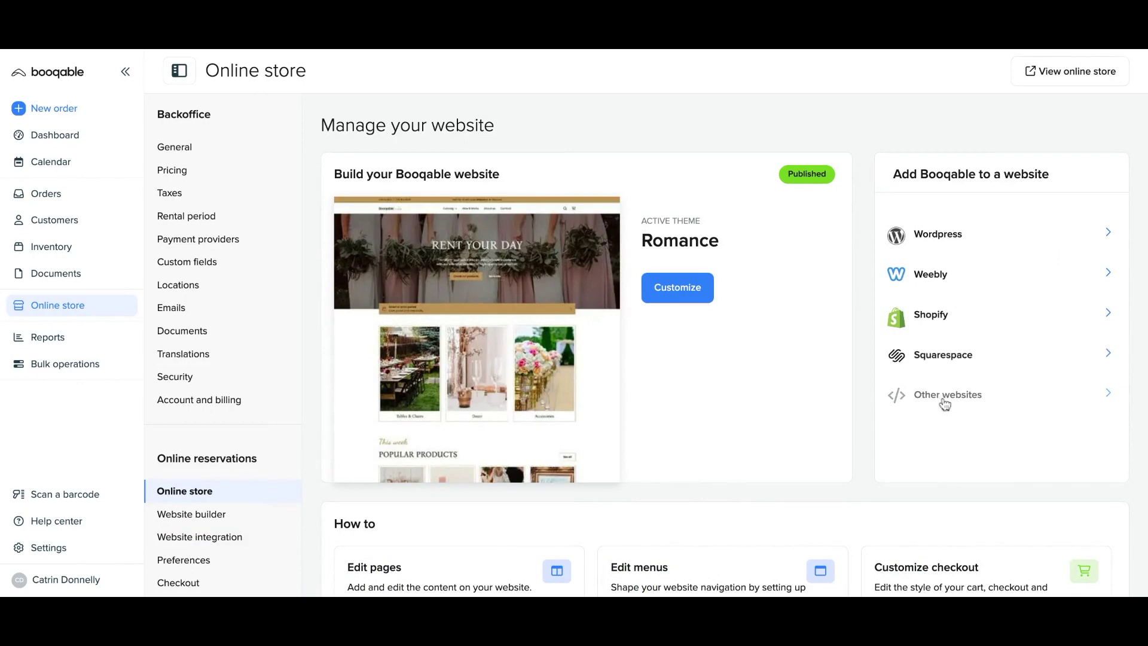
# Copy the Step 1 JavaScript snippet from Booqable's Install on other websites page.
pyautogui.click(945, 399)
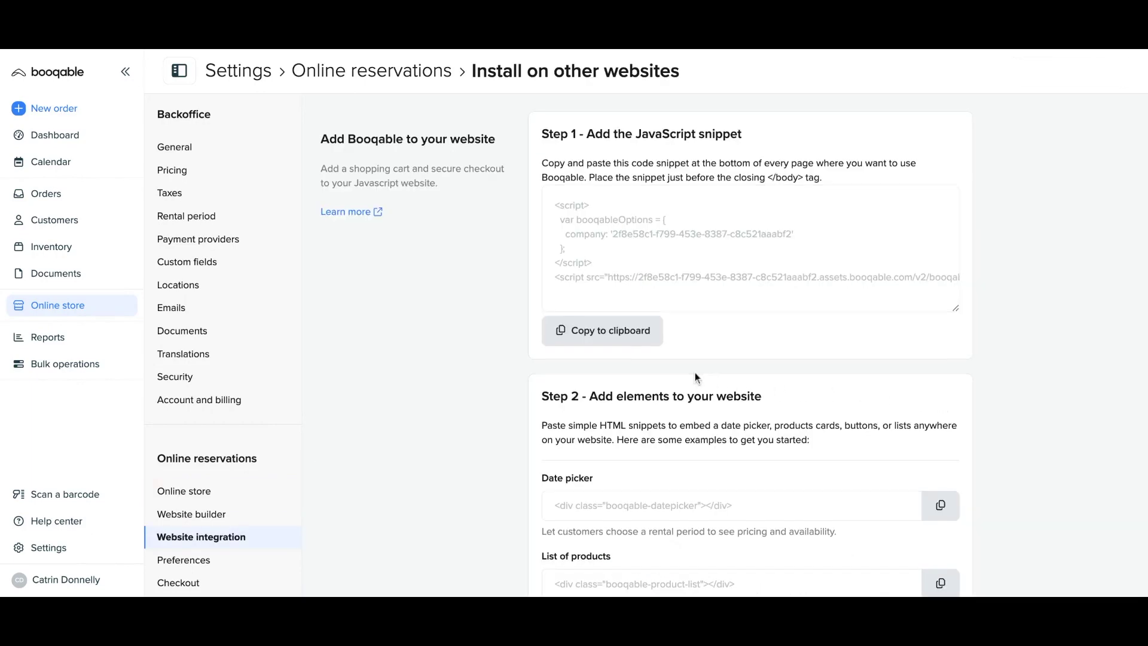
pyautogui.scroll(-3, 695, 373)
pyautogui.scroll(-2, 695, 376)
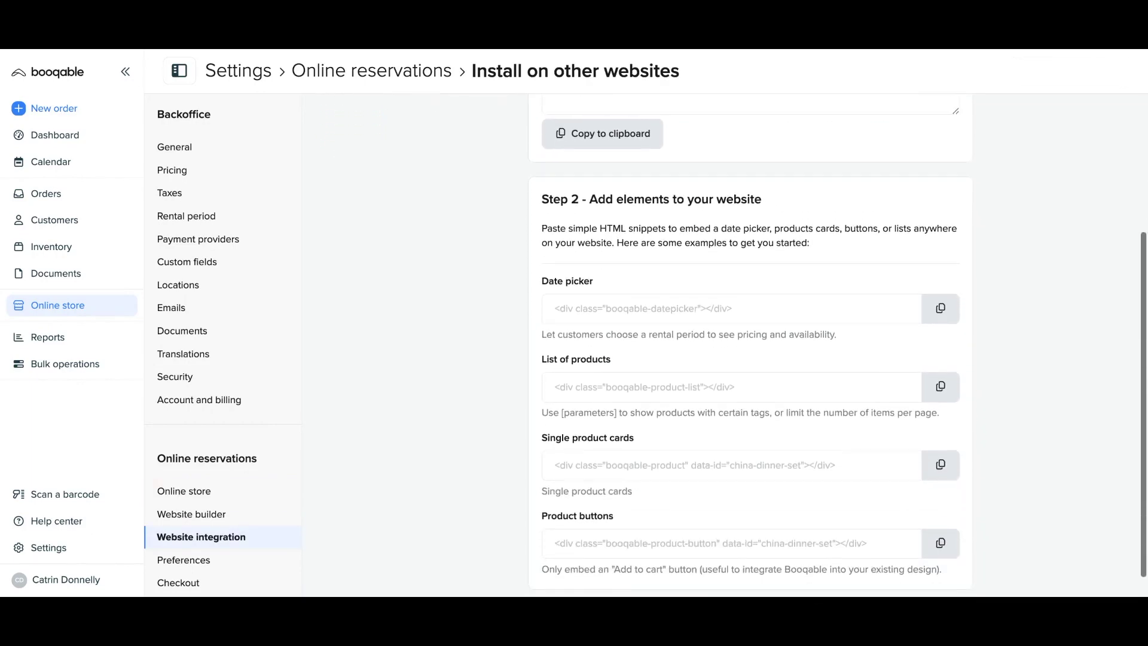
pyautogui.scroll(1, 695, 376)
pyautogui.scroll(3, 750, 345)
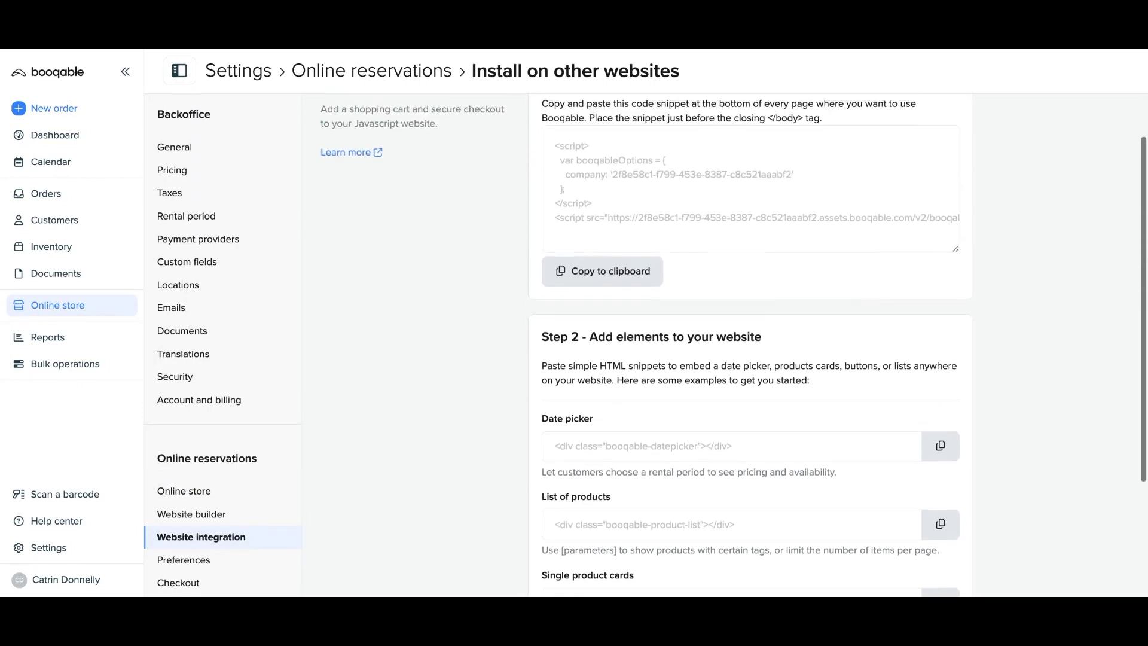
pyautogui.click(637, 341)
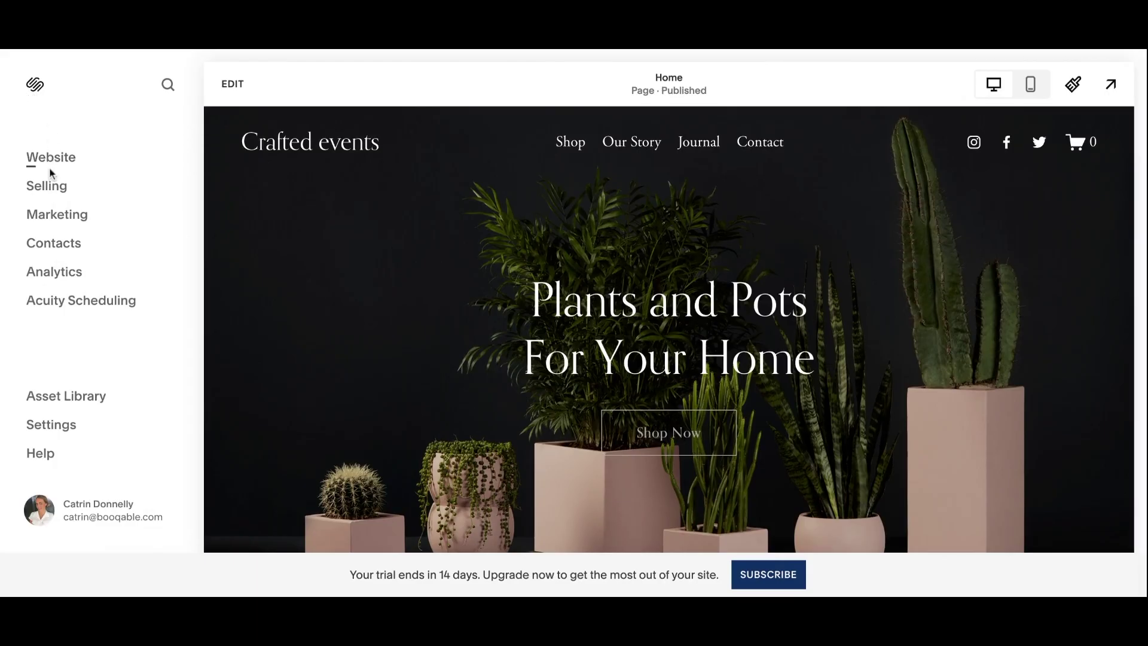
pyautogui.click(51, 159)
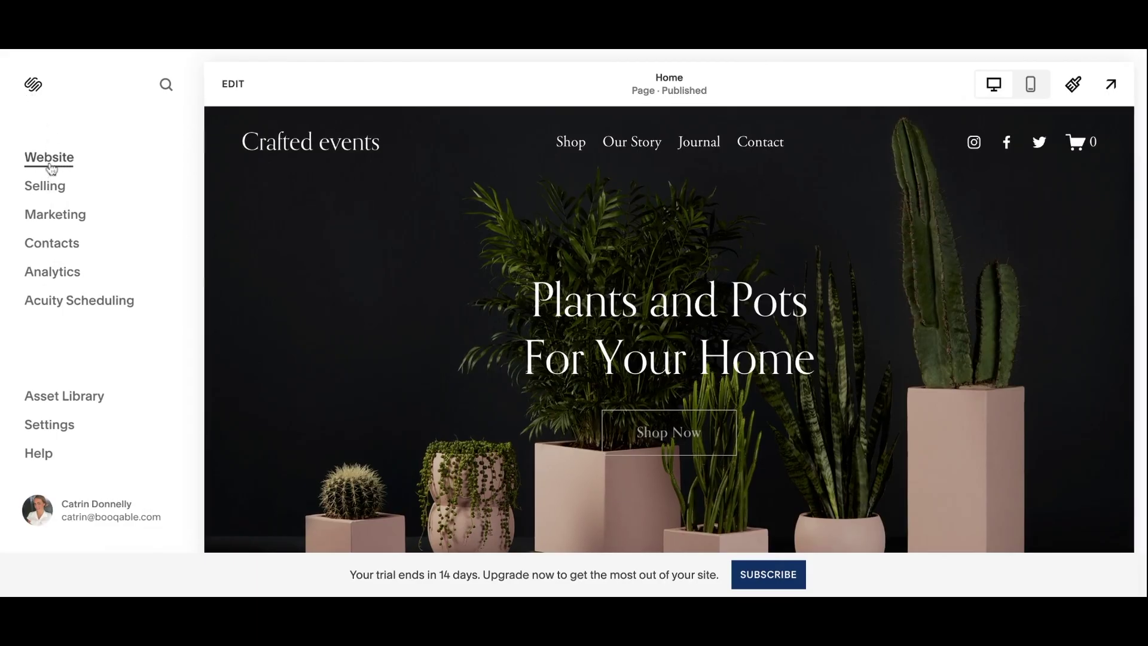
# Paste the Booqable script into the site-wide Header code injection.
pyautogui.click(215, 404)
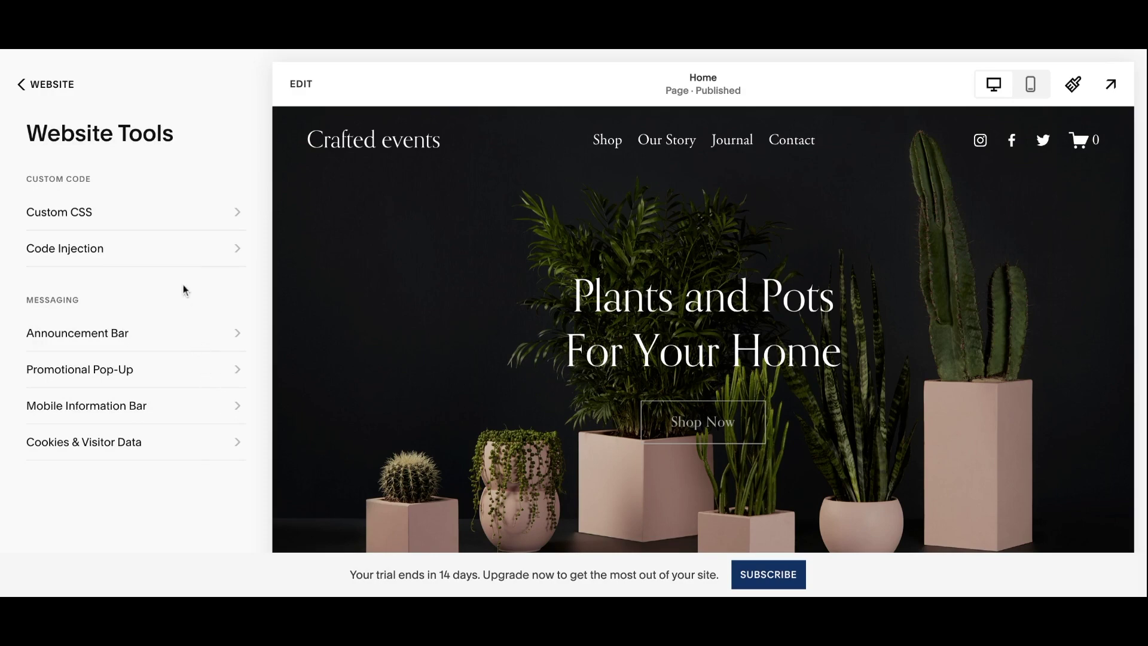
pyautogui.click(171, 257)
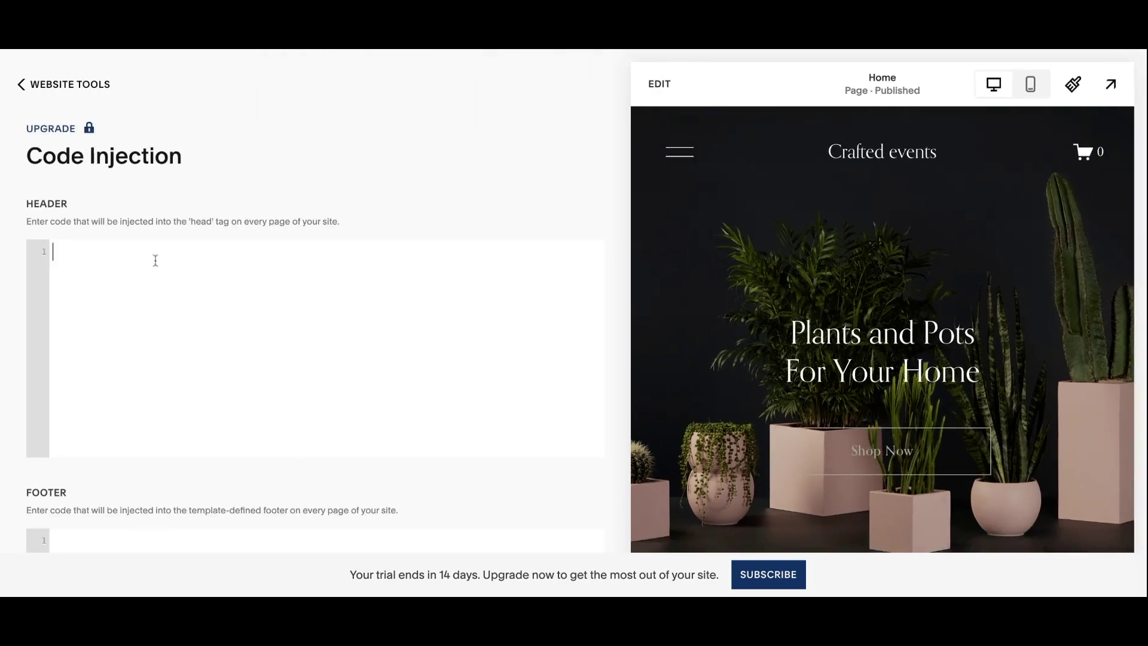
pyautogui.hotkey('ctrl', 'v')
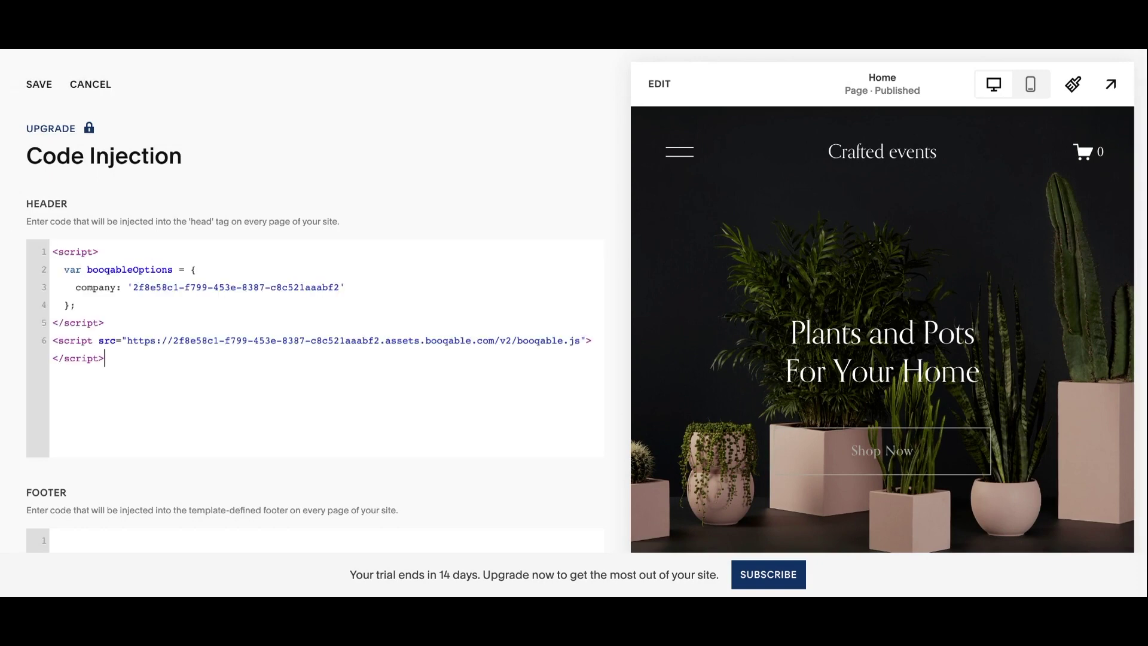
pyautogui.scroll(-1, 171, 293)
pyautogui.scroll(1, 172, 299)
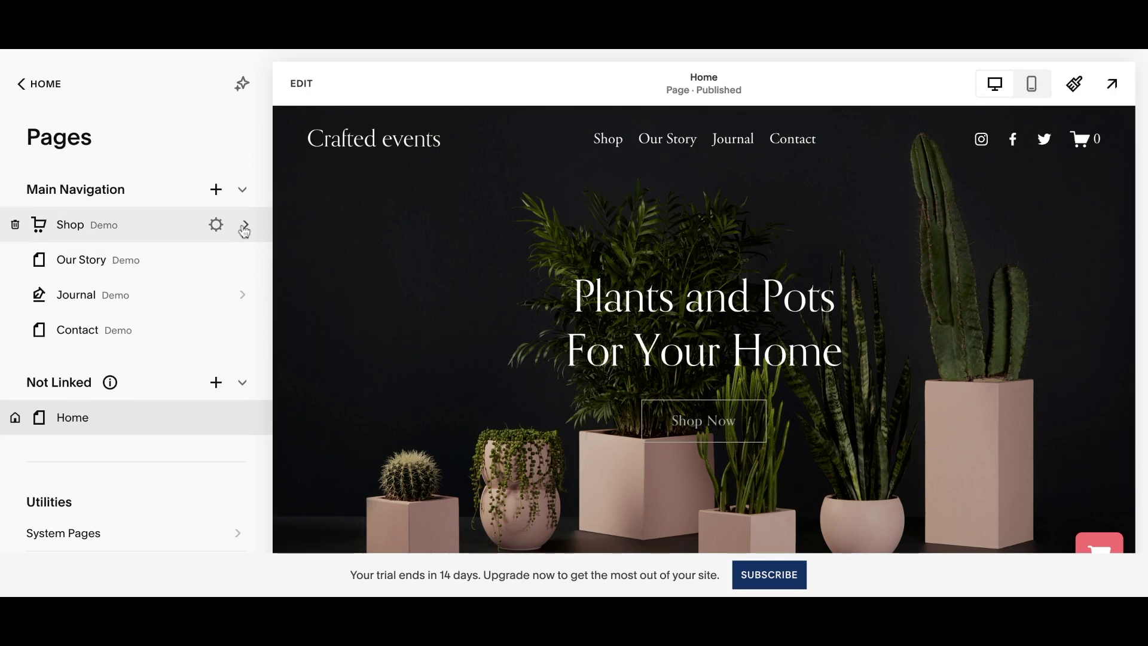
# Paste the Booqable script into the Shop page's Advanced header code injection and save.
pyautogui.click(220, 226)
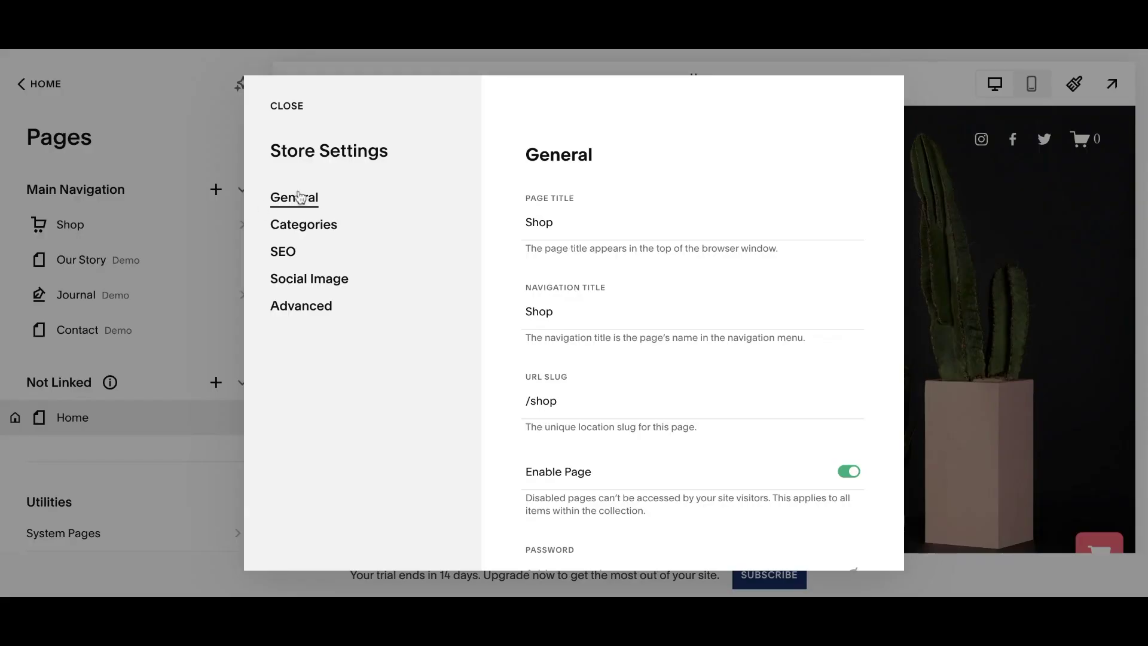
pyautogui.click(304, 306)
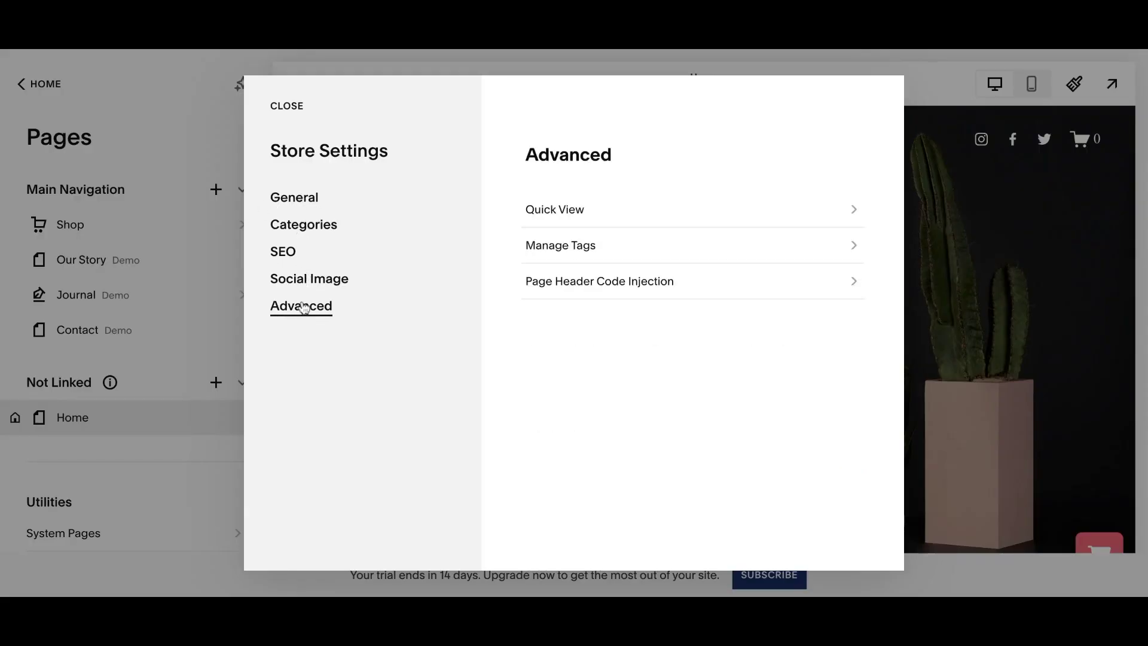
pyautogui.click(580, 282)
pyautogui.click(571, 277)
pyautogui.hotkey('ctrl', 'v')
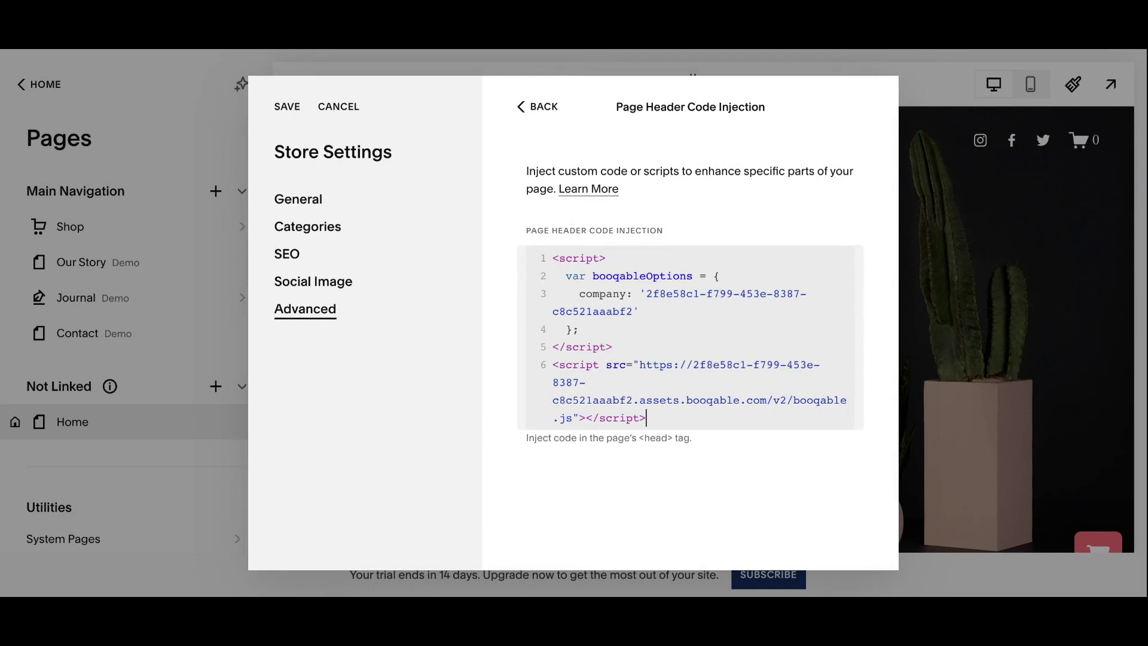
pyautogui.scroll(-1, 579, 329)
pyautogui.scroll(1, 578, 329)
pyautogui.scroll(-1, 579, 329)
pyautogui.click(297, 114)
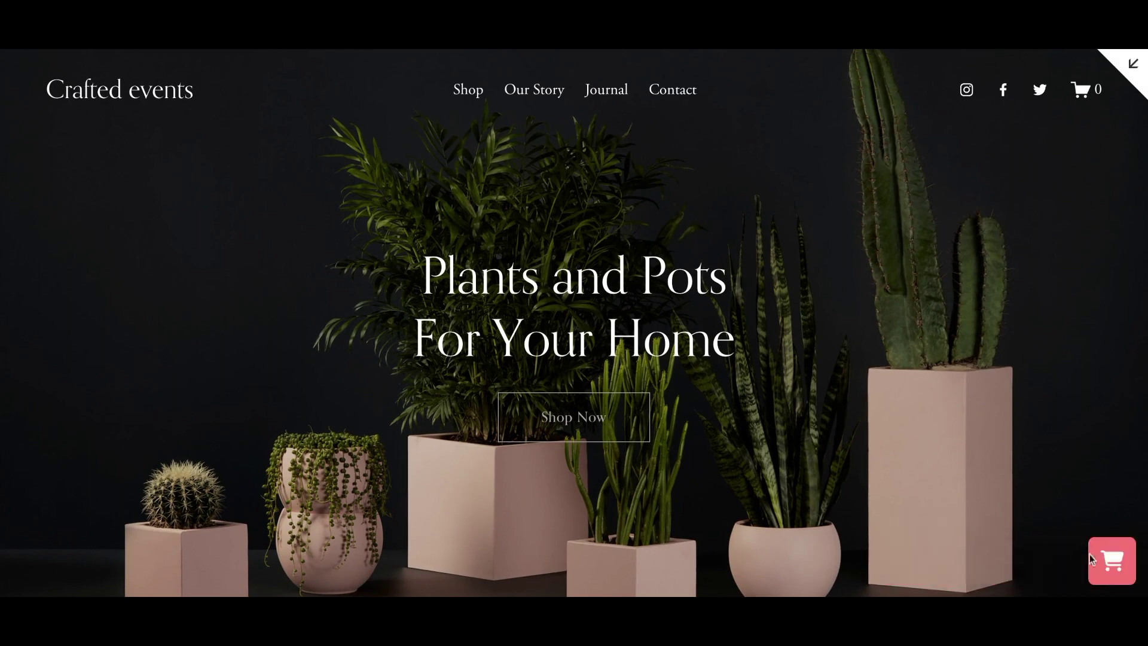
pyautogui.click(1107, 559)
# Preview the live Shop page and scroll through its demo plant products.
pyautogui.click(468, 89)
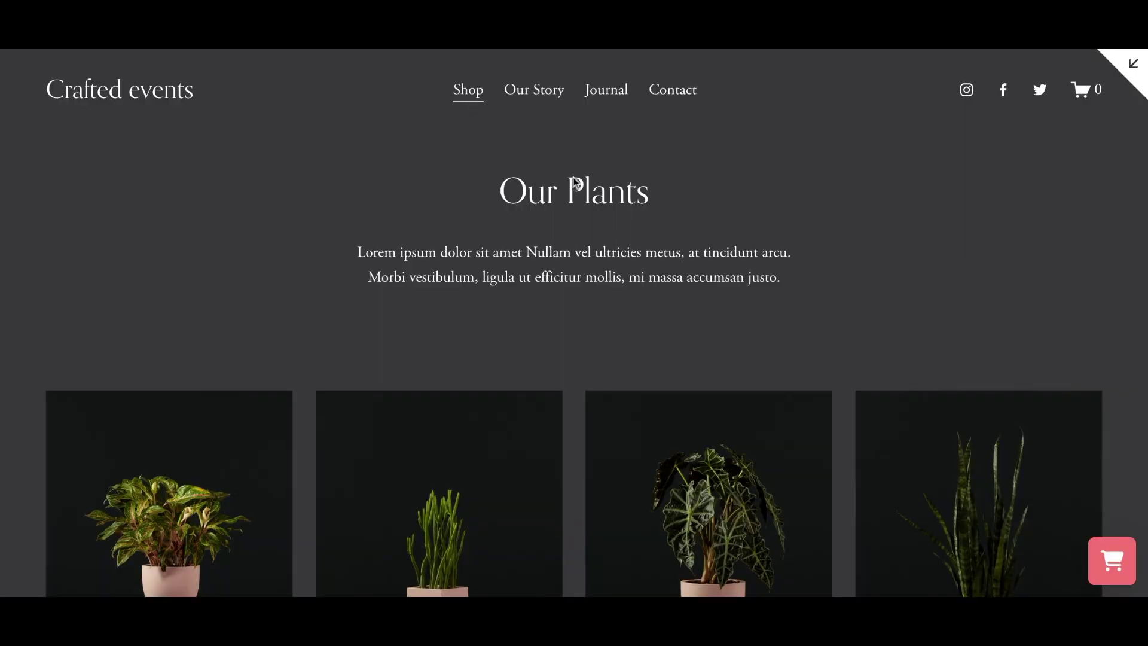
pyautogui.moveTo(1123, 578)
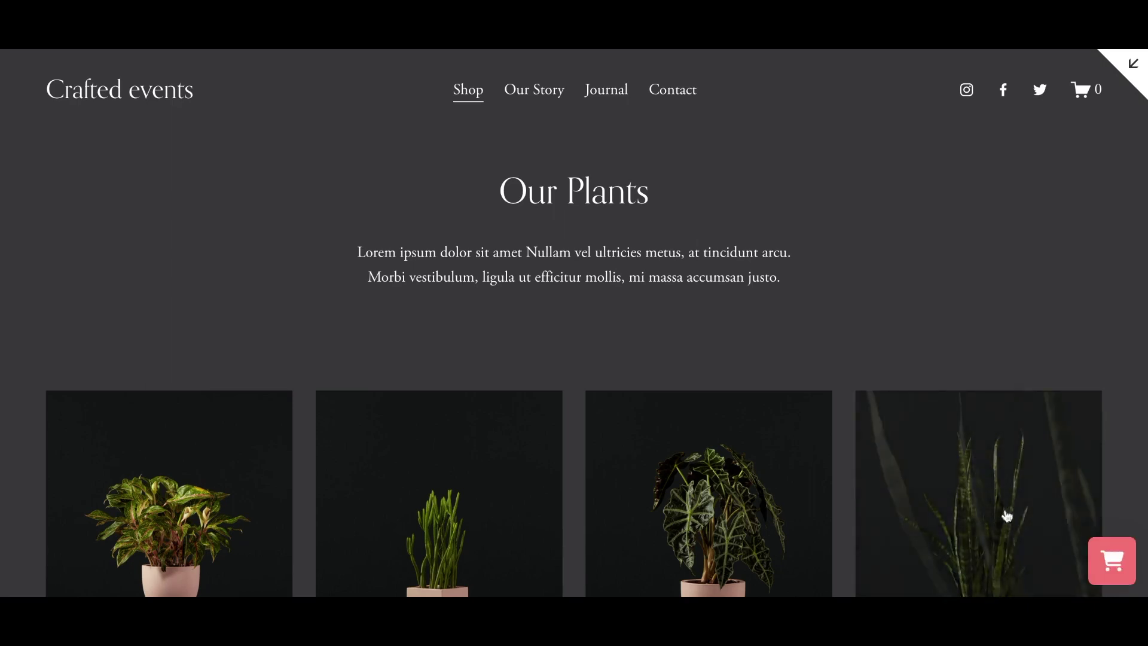
pyautogui.scroll(-2, 977, 500)
pyautogui.scroll(-10, 977, 499)
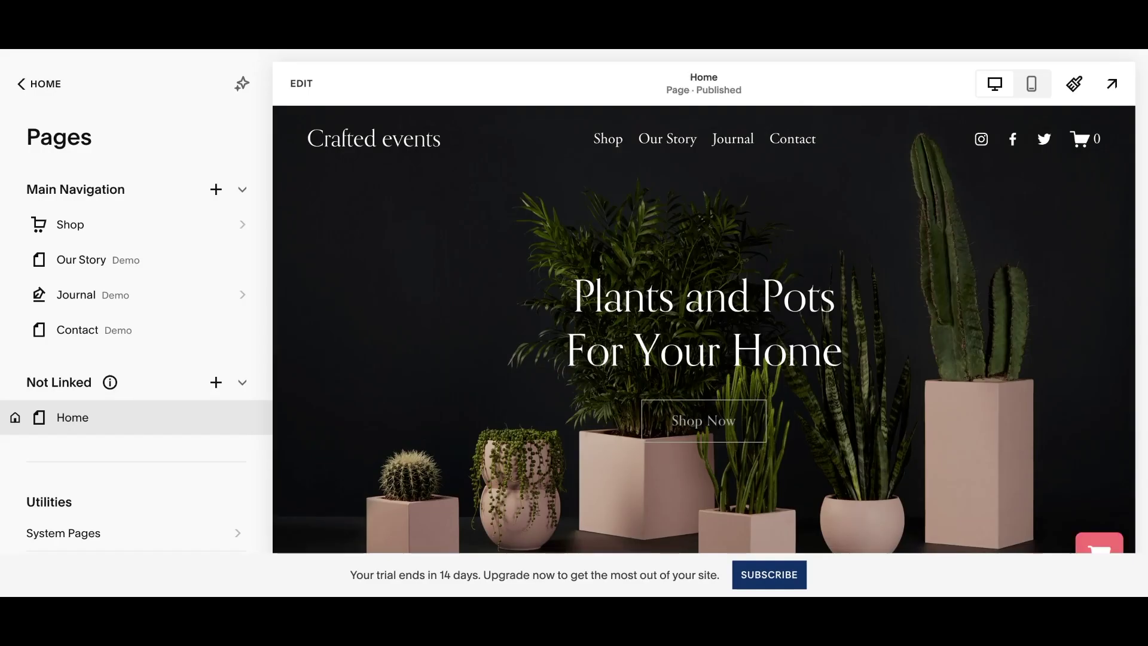
pyautogui.scroll(-5, 597, 297)
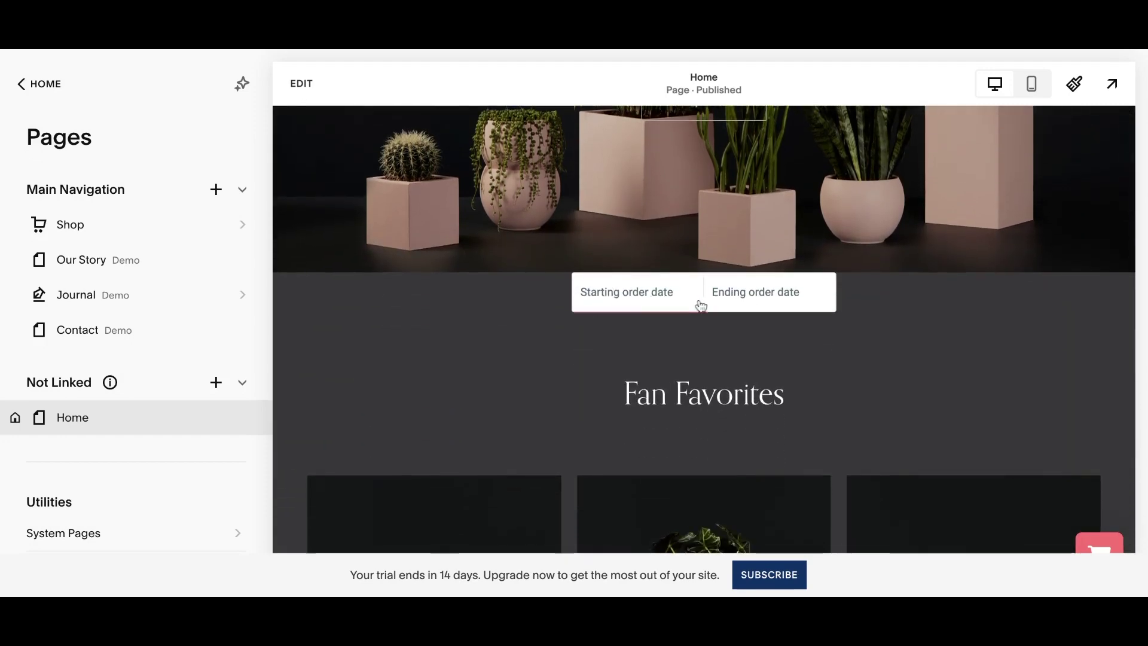
# Set the rental start to 30 January 2024 at 02:00 PM.
pyautogui.click(648, 306)
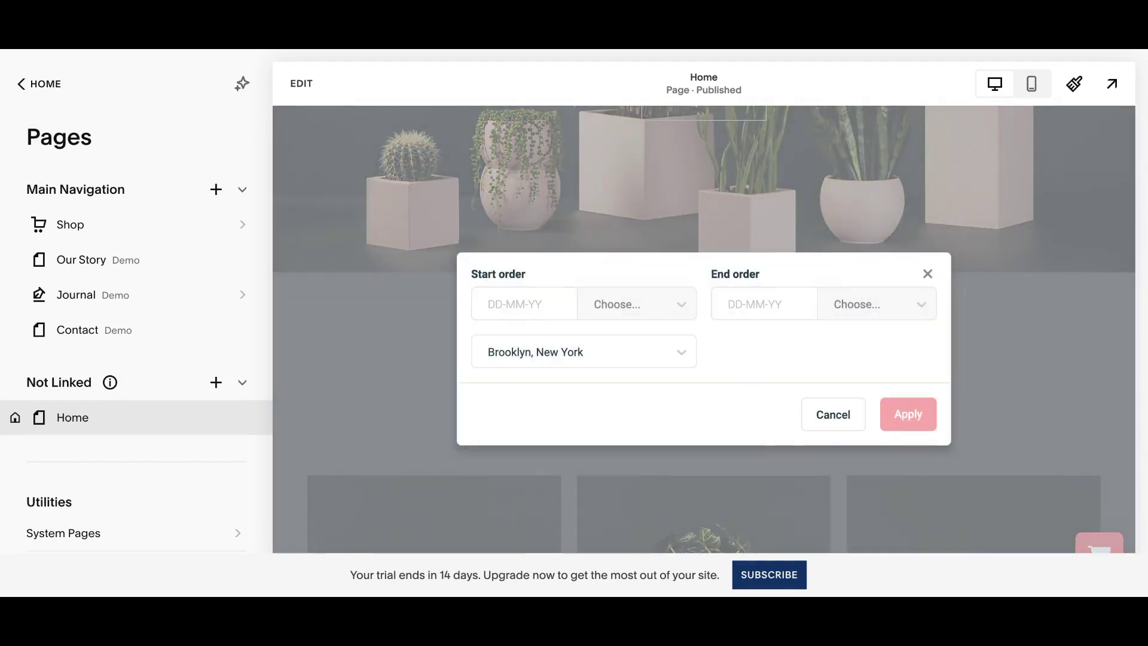
pyautogui.click(547, 318)
pyautogui.click(658, 396)
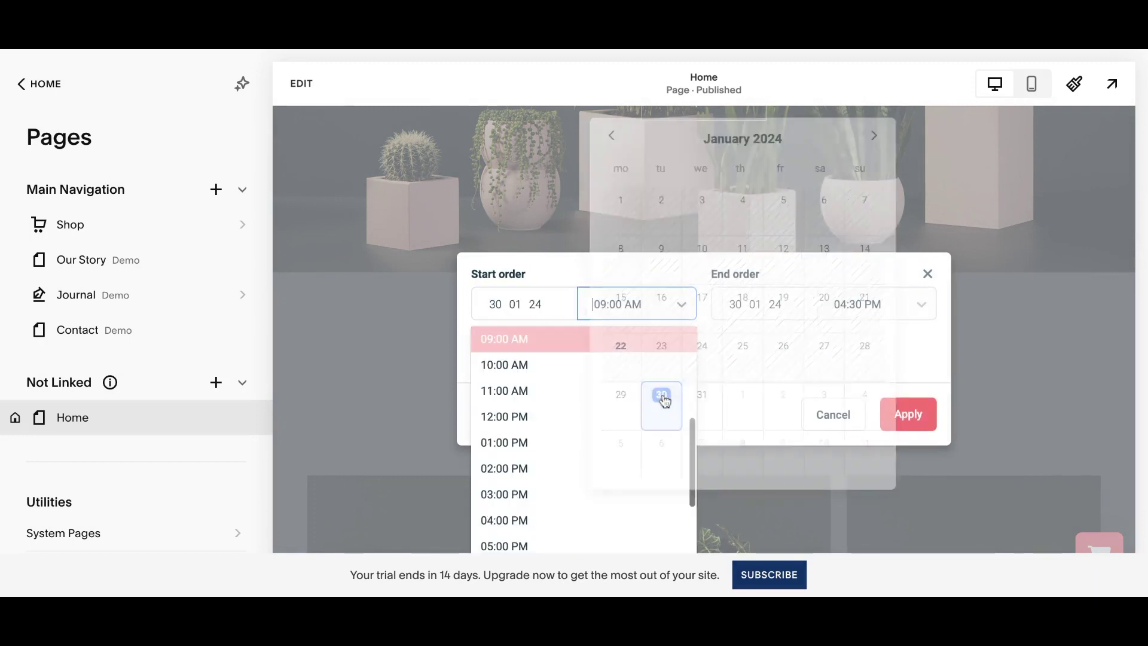
pyautogui.scroll(-2, 613, 375)
pyautogui.click(609, 411)
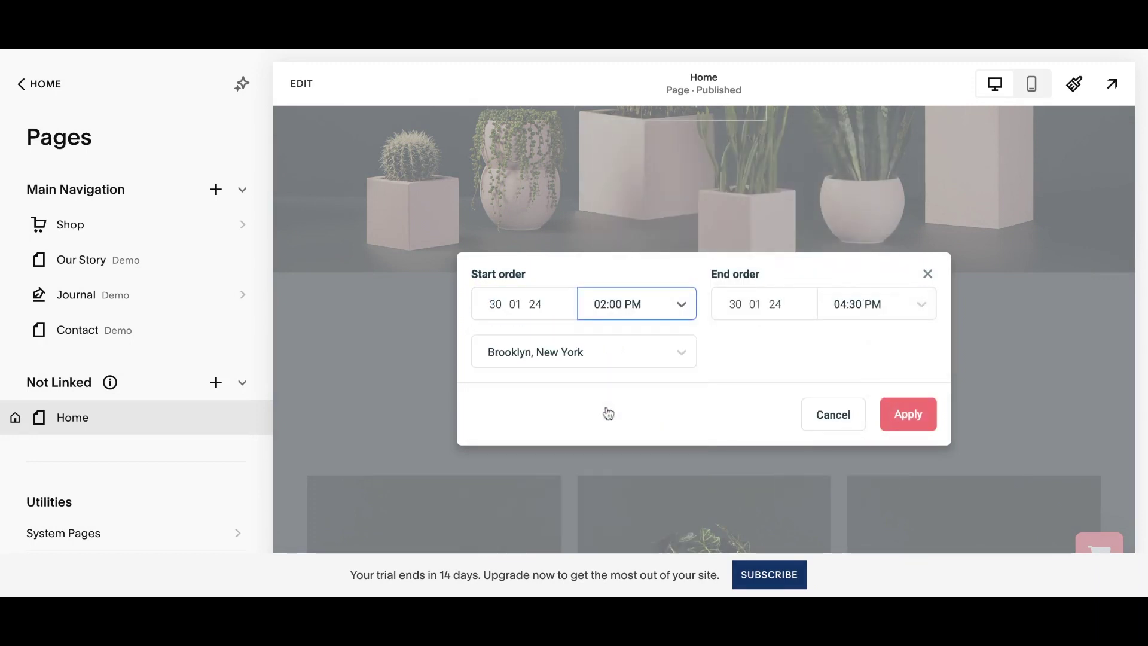
# Set the rental end to 3 February 2024 at 02:00 PM.
pyautogui.click(735, 315)
pyautogui.click(641, 410)
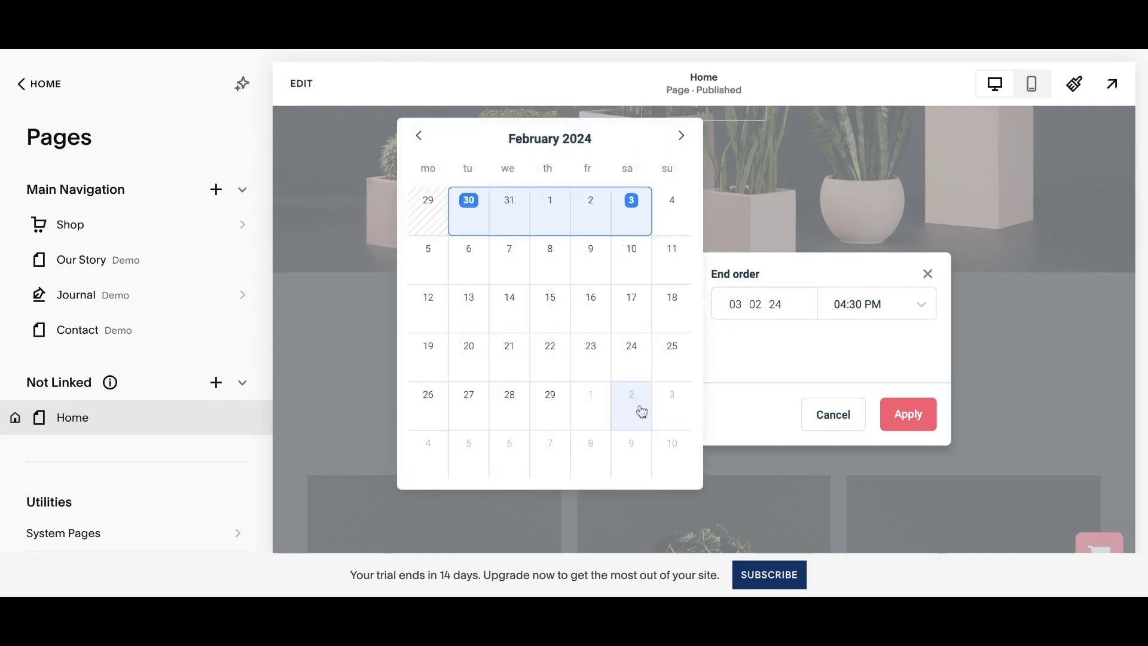
pyautogui.scroll(-3, 759, 469)
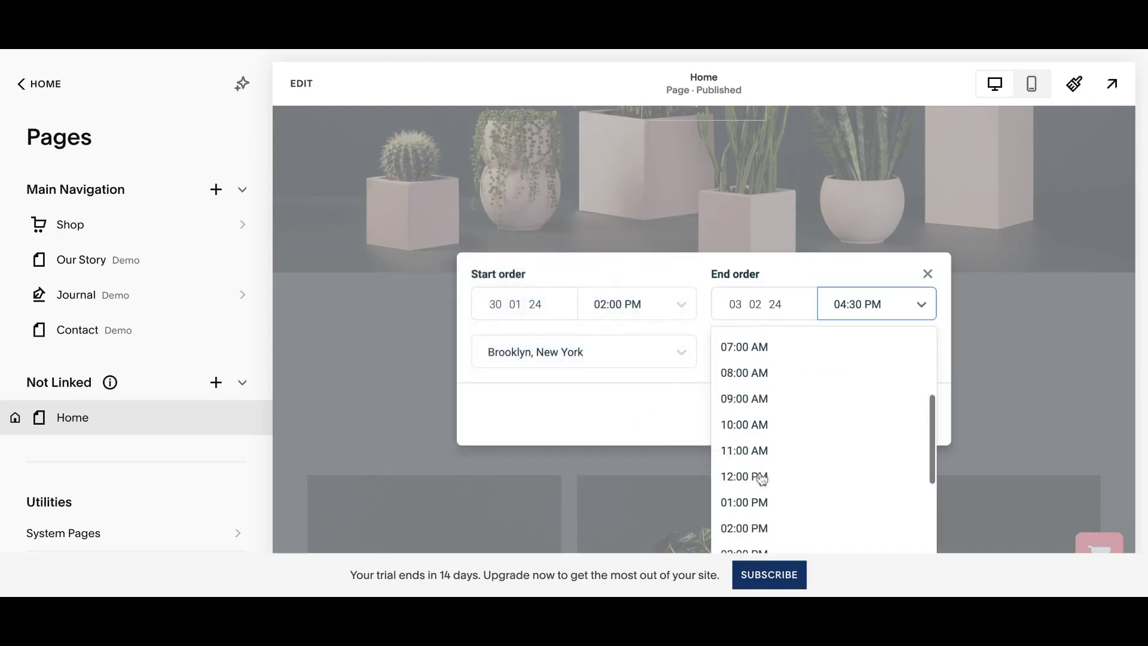
pyautogui.click(761, 489)
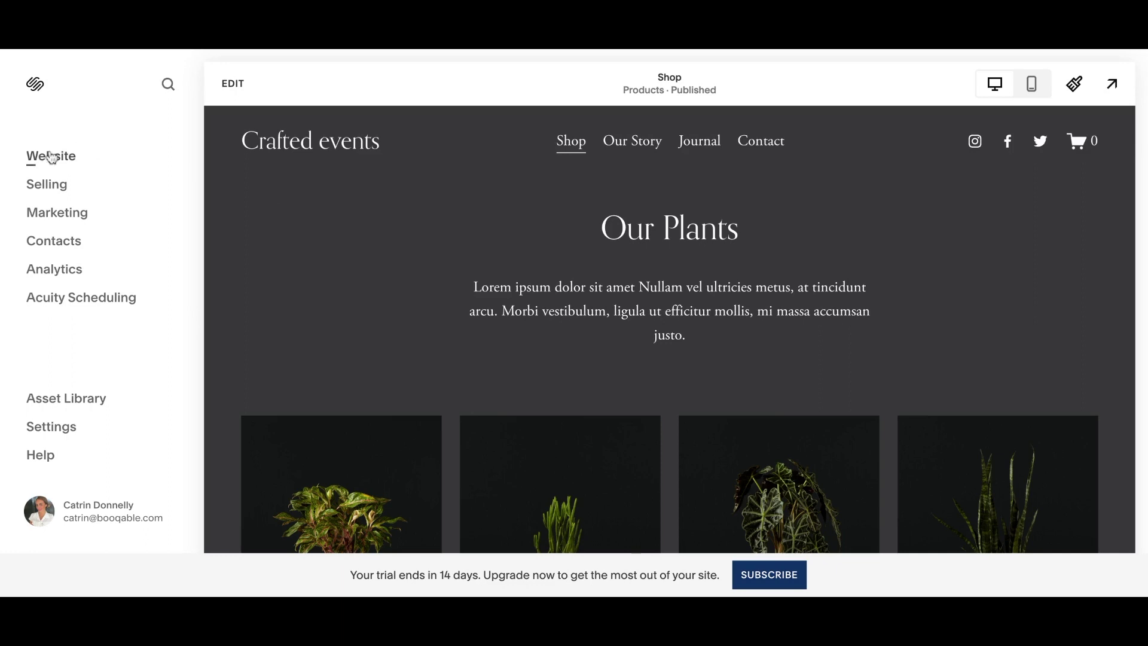
# Open the Home page in the editor from the Pages panel and start a section below the hero.
pyautogui.click(51, 158)
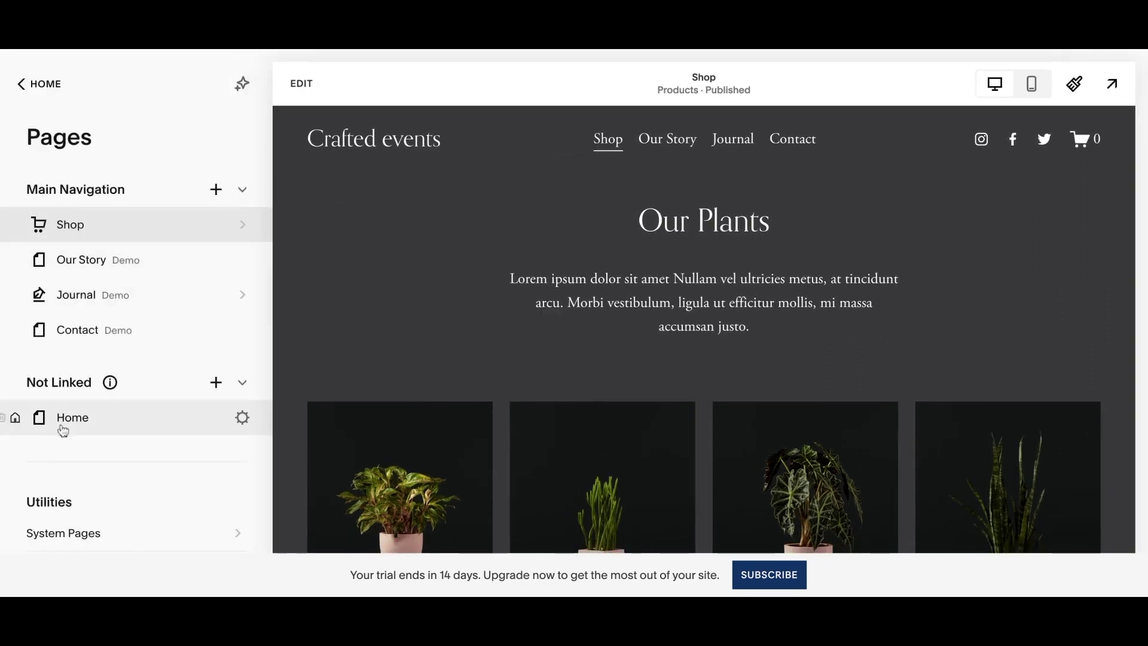
pyautogui.click(66, 421)
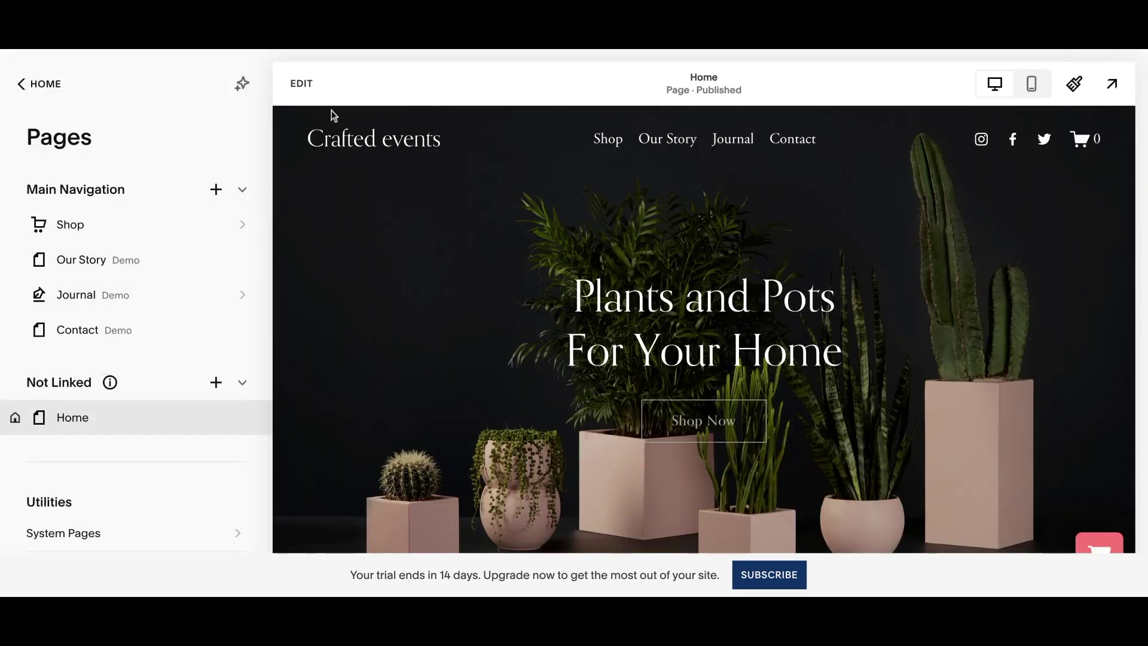
pyautogui.click(302, 84)
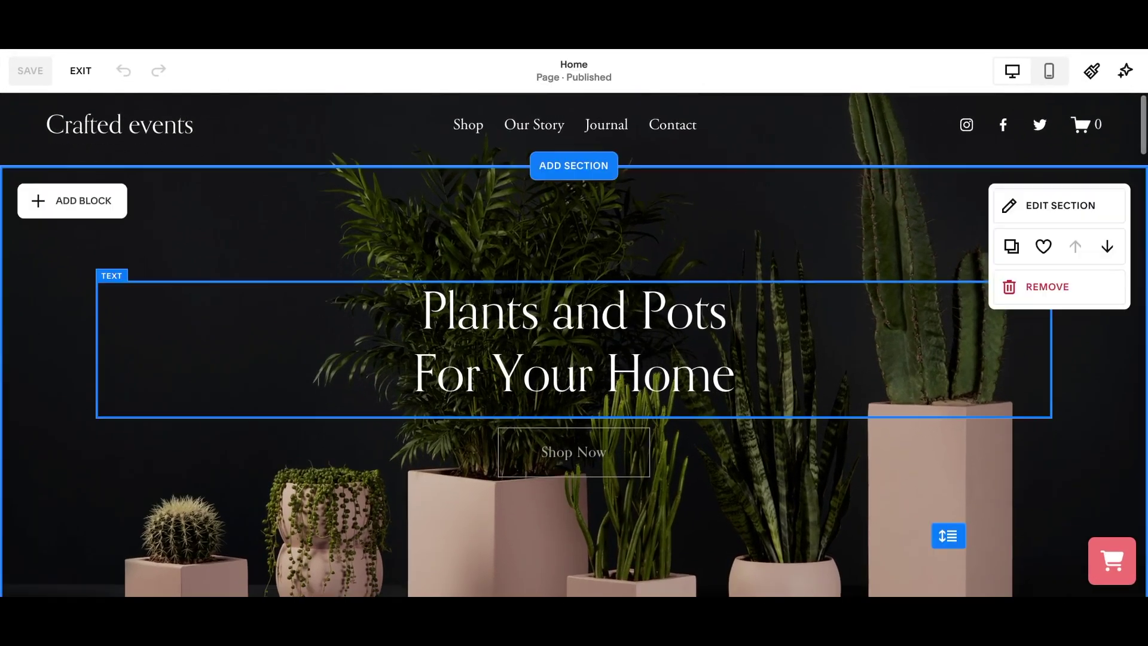
pyautogui.scroll(-5, 574, 345)
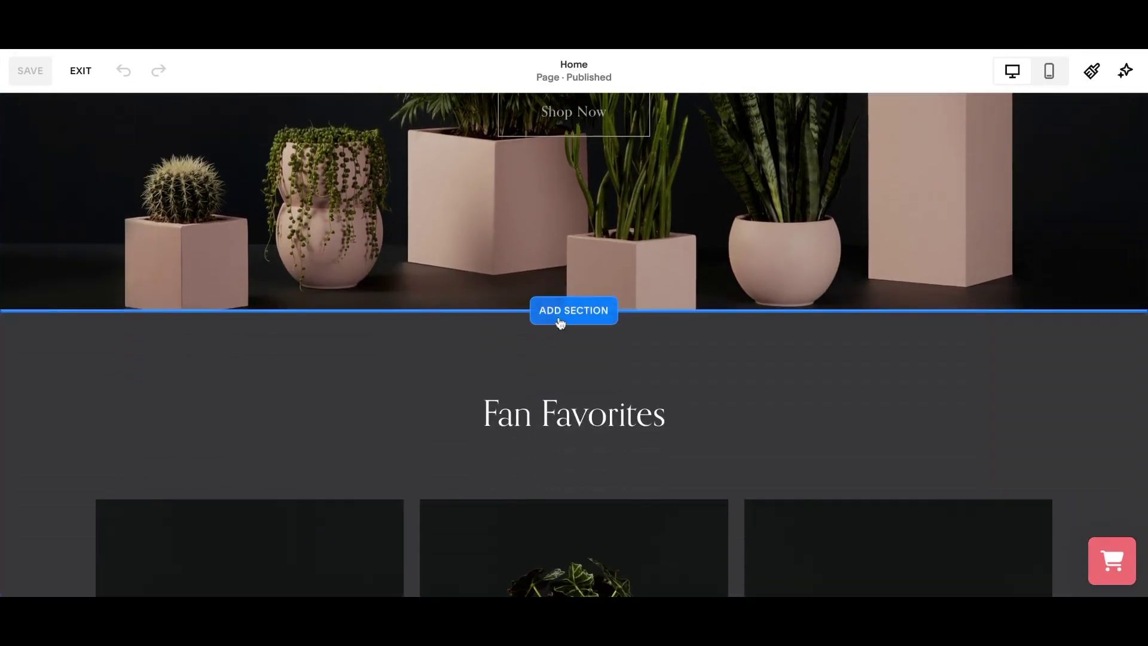
pyautogui.click(559, 316)
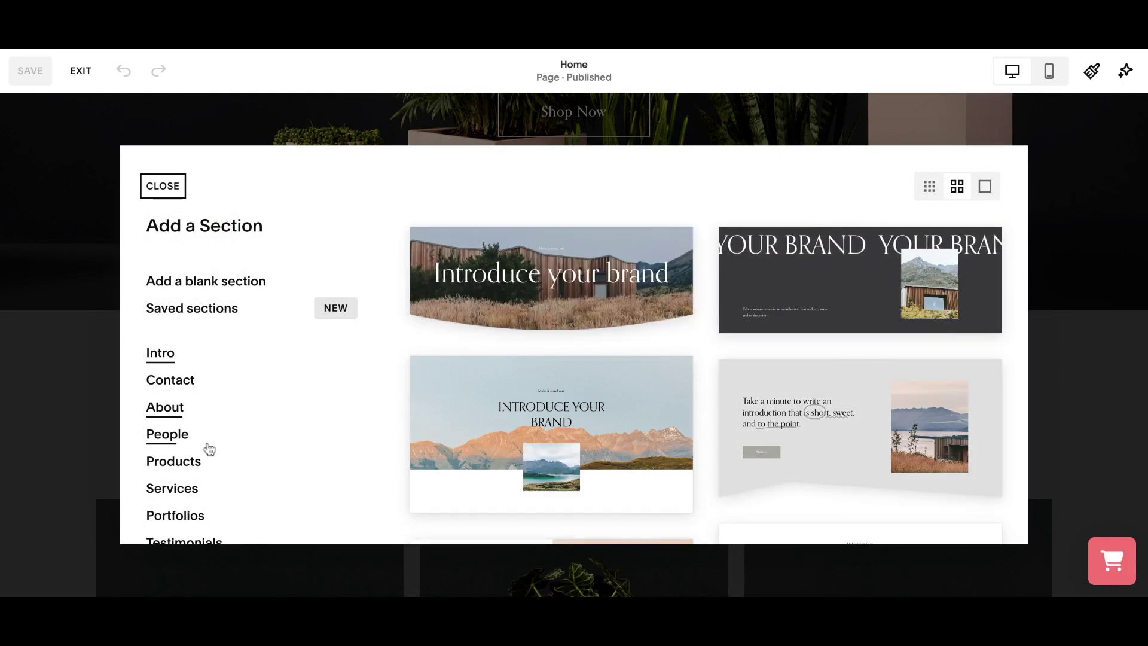
# Insert a blank section below the hero image on the Home page.
pyautogui.scroll(-2, 210, 456)
pyautogui.scroll(-5, 209, 456)
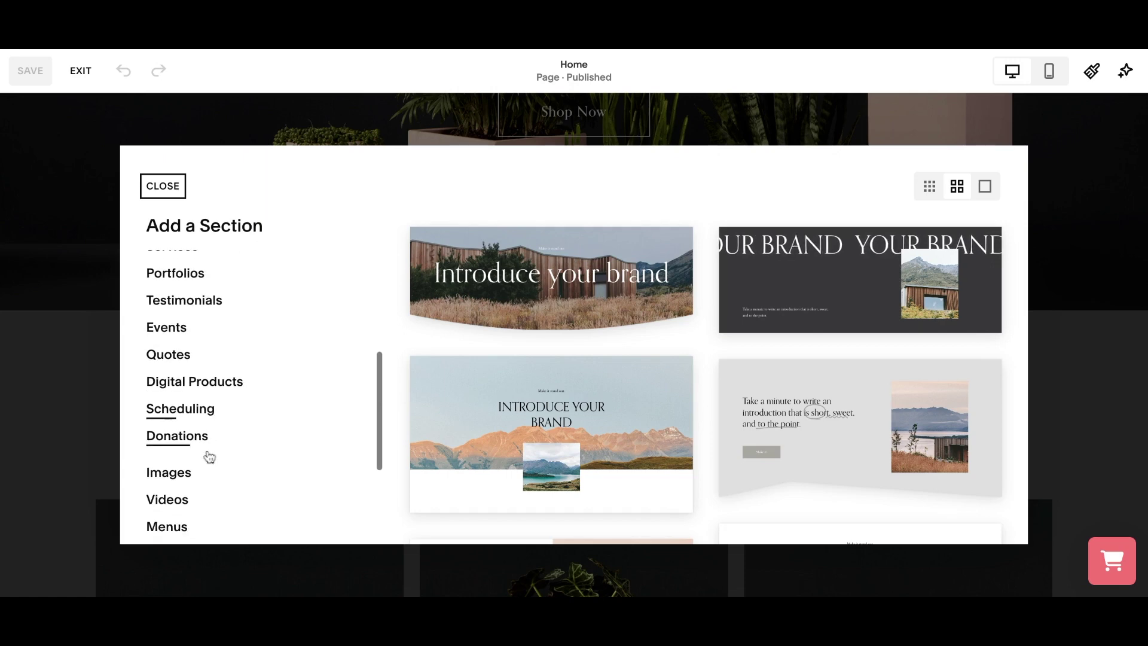
pyautogui.scroll(-1, 209, 457)
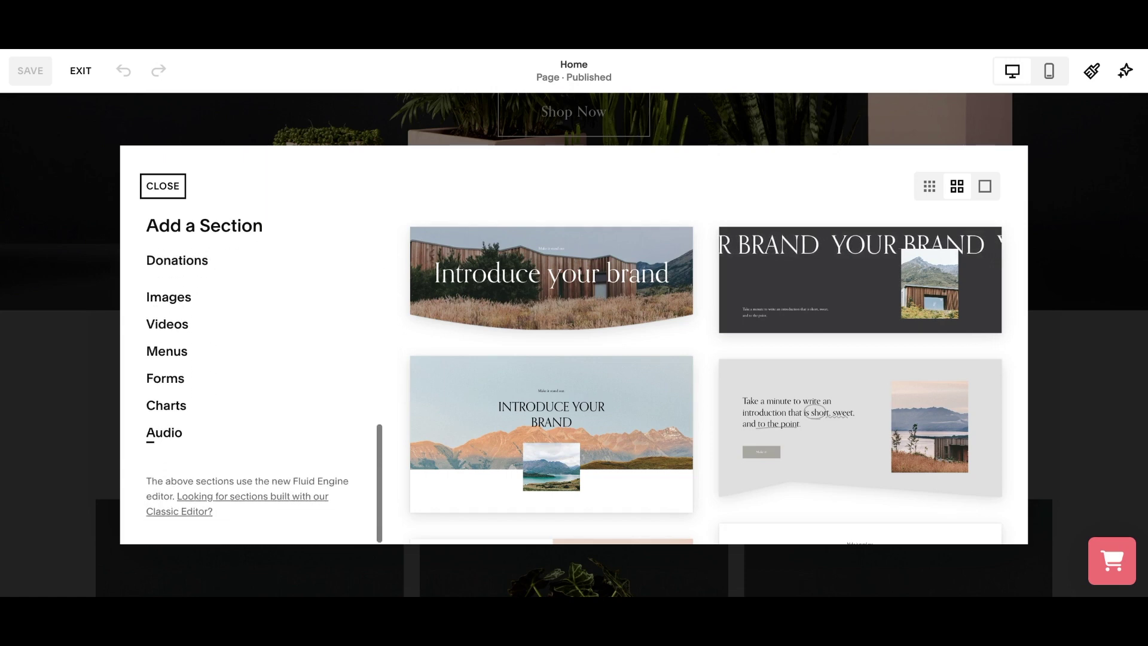
pyautogui.scroll(7, 210, 457)
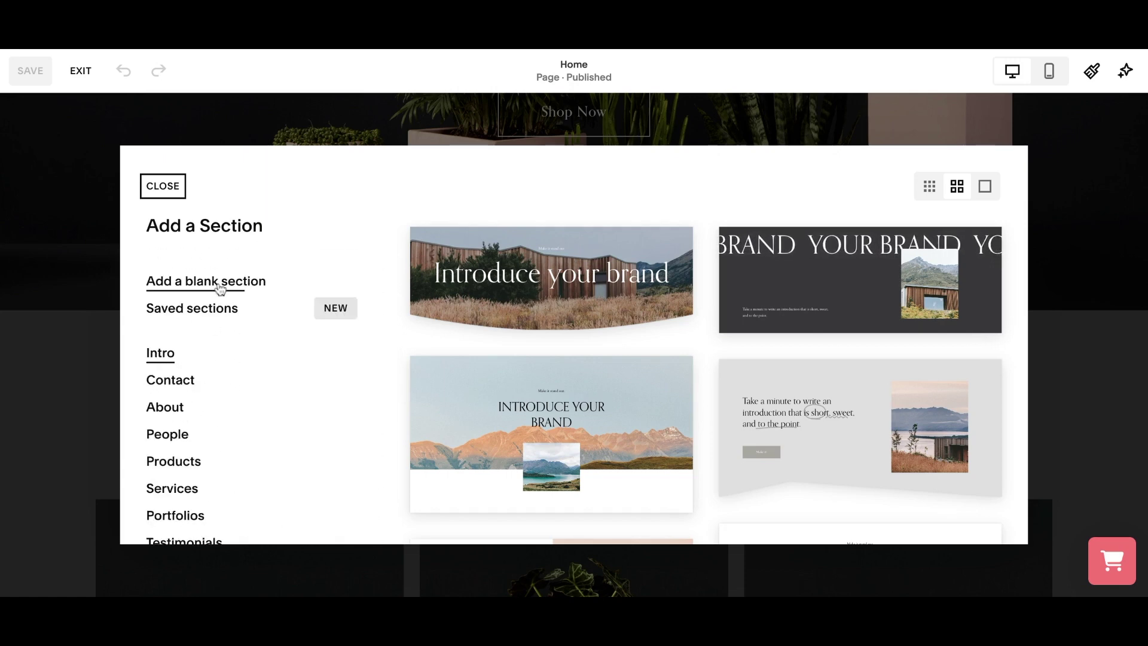
pyautogui.click(197, 281)
# Add an Embed block to the new section and copy Booqable's date picker snippet.
pyautogui.click(108, 187)
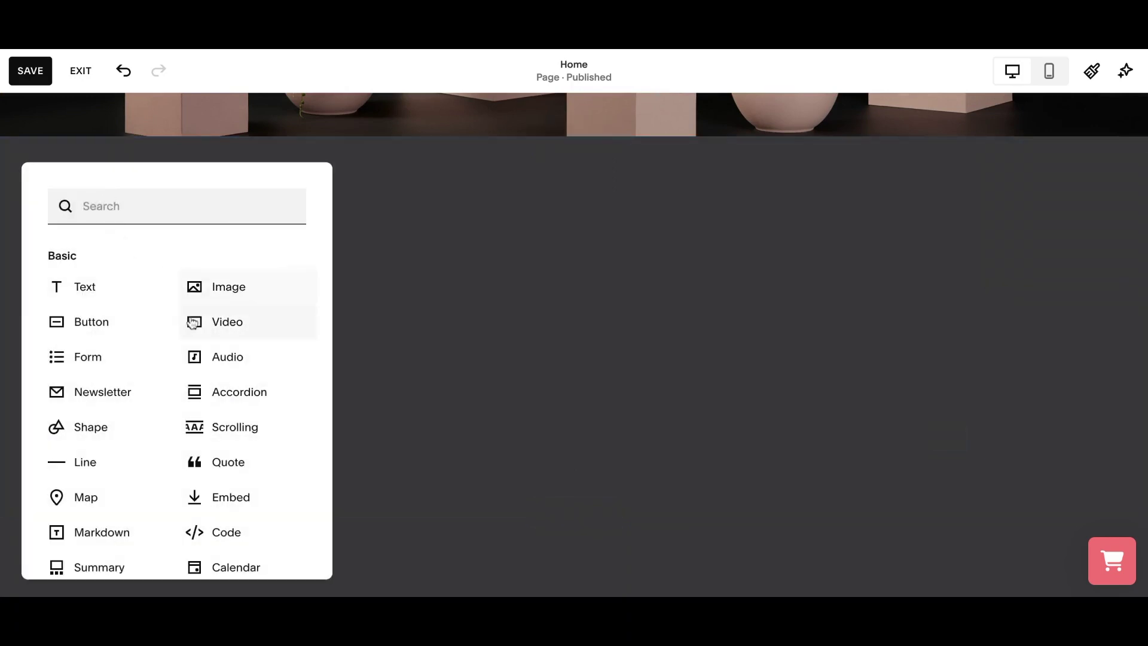
pyautogui.scroll(-2, 191, 410)
pyautogui.scroll(-1, 191, 410)
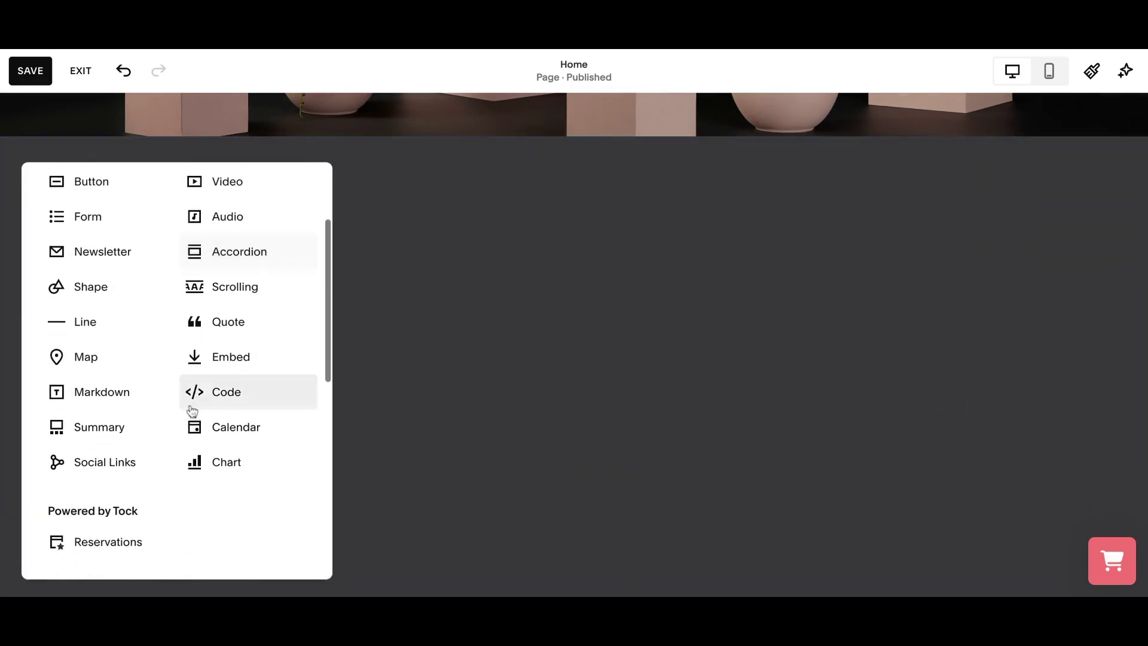
pyautogui.click(220, 369)
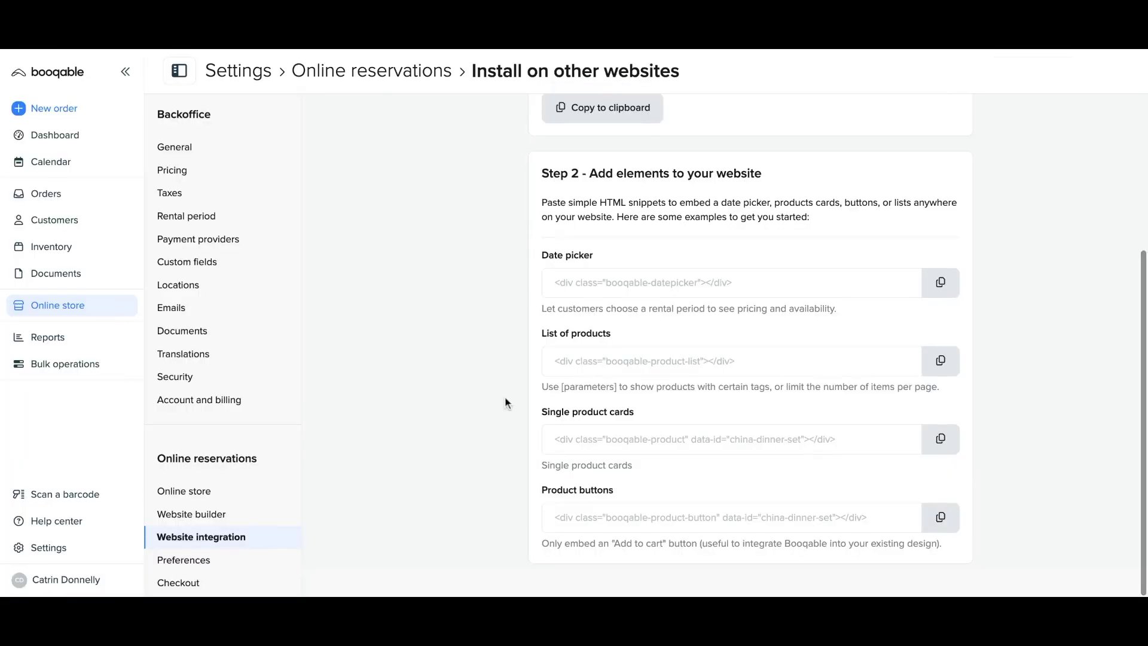
pyautogui.click(925, 296)
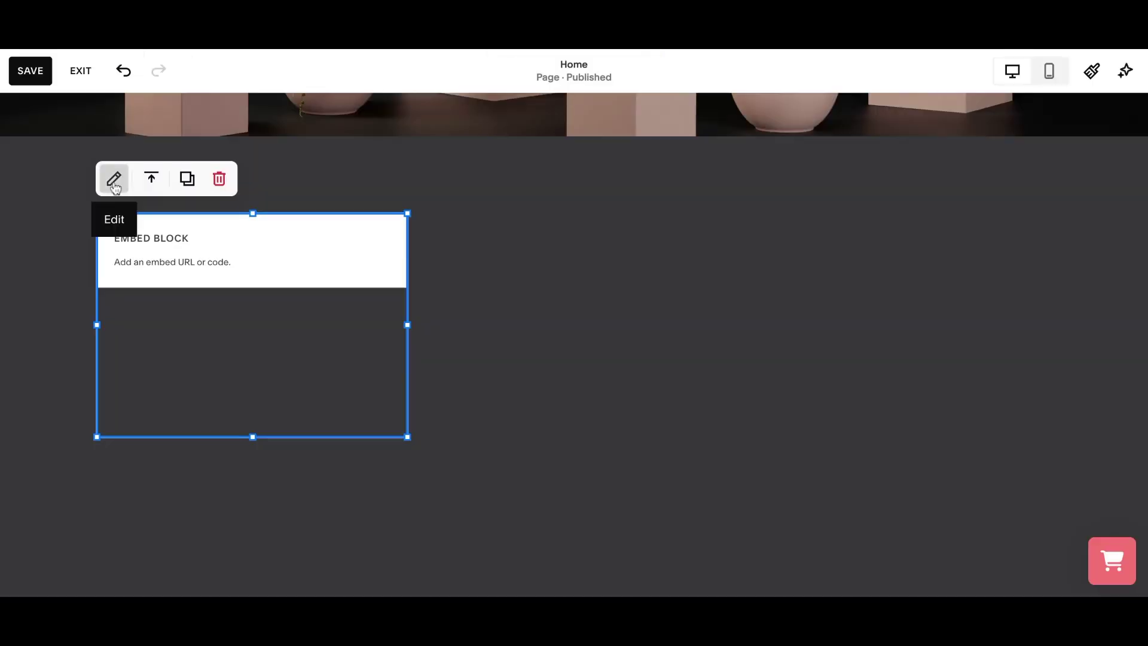
# Set the embed to Code Snippet, paste the Booqable datepicker div, and save the Home page.
pyautogui.click(114, 181)
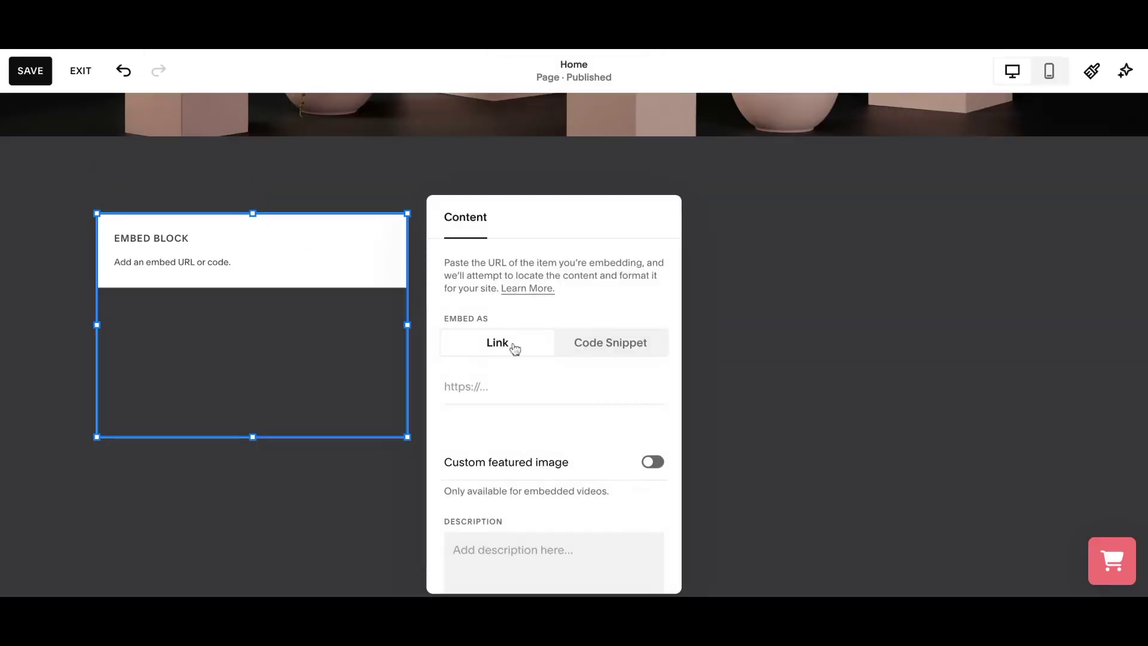
pyautogui.click(606, 353)
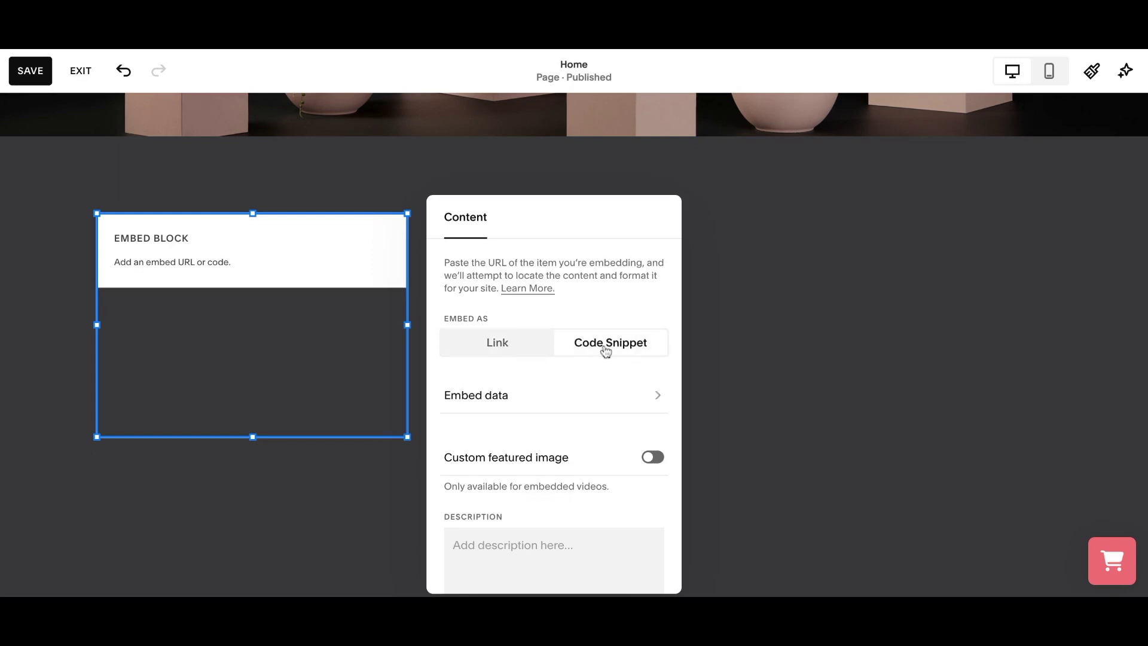
pyautogui.click(565, 410)
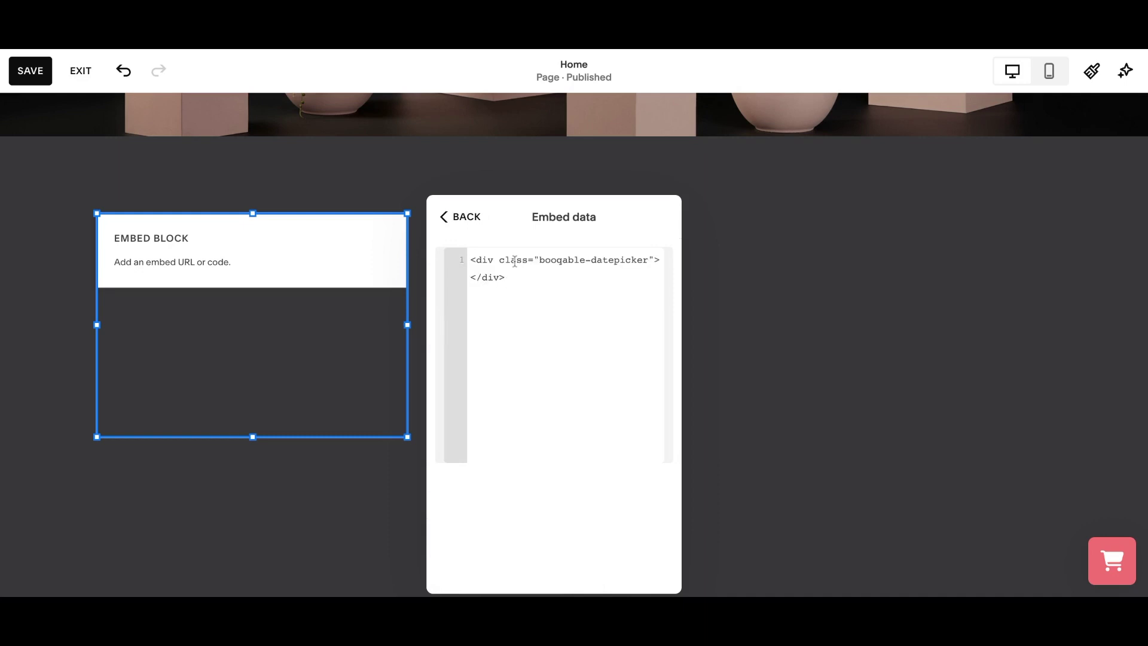
pyautogui.click(466, 218)
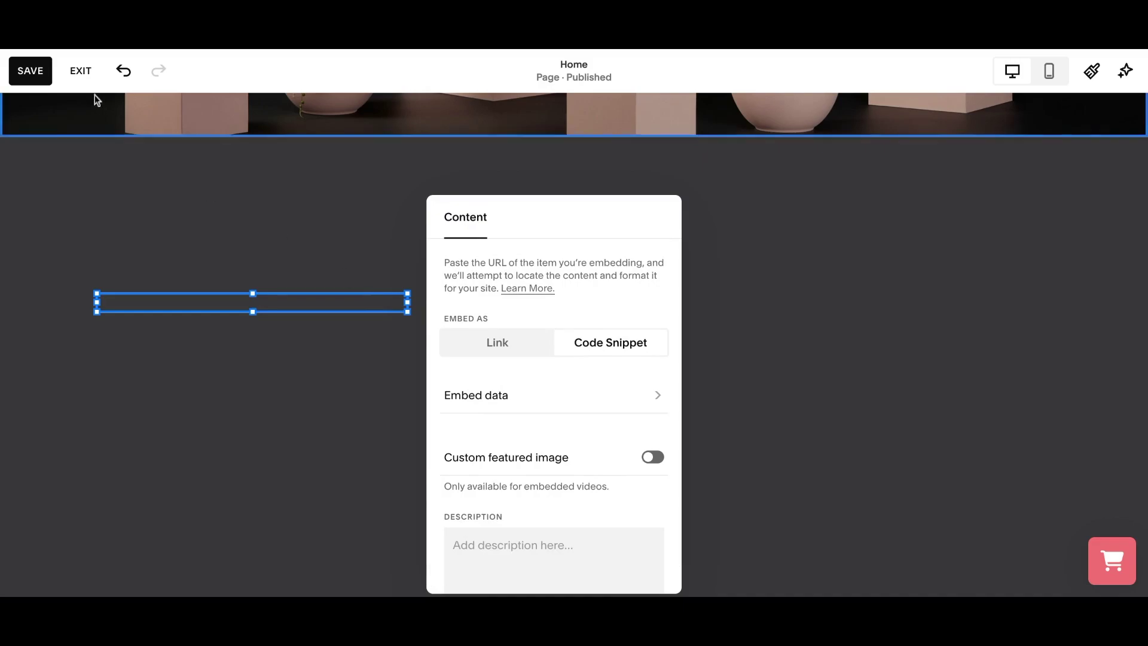
pyautogui.click(28, 71)
# Re-edit the Home page, drag the date picker embed to the section's centre guide, and save.
pyautogui.scroll(-5, 474, 212)
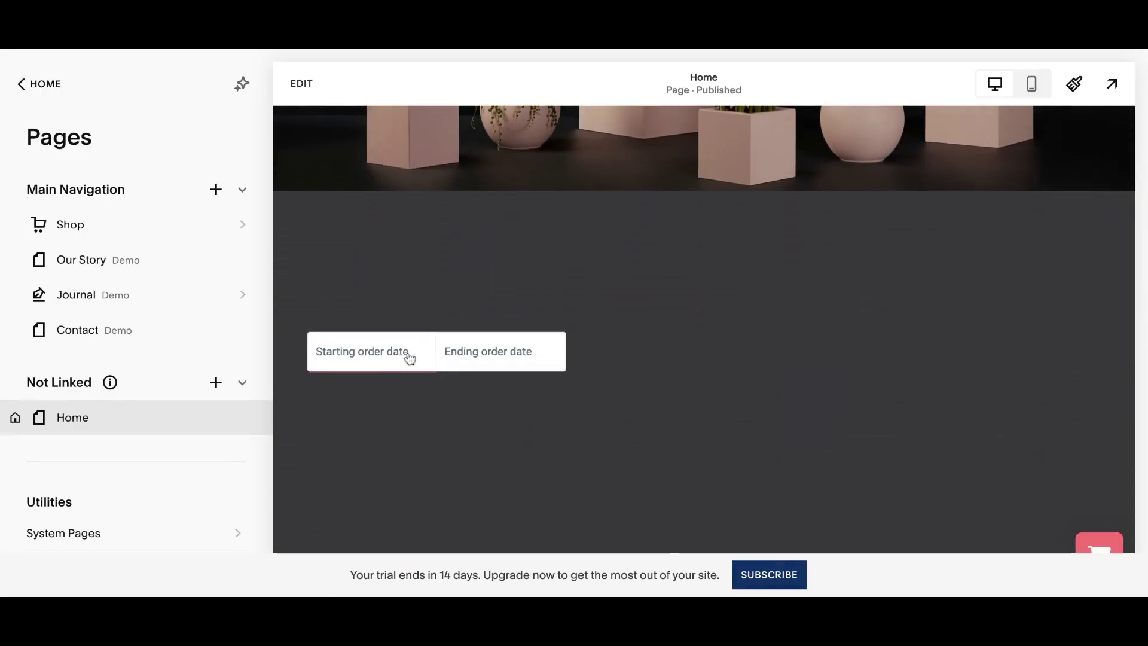
pyautogui.click(313, 94)
pyautogui.moveTo(269, 380)
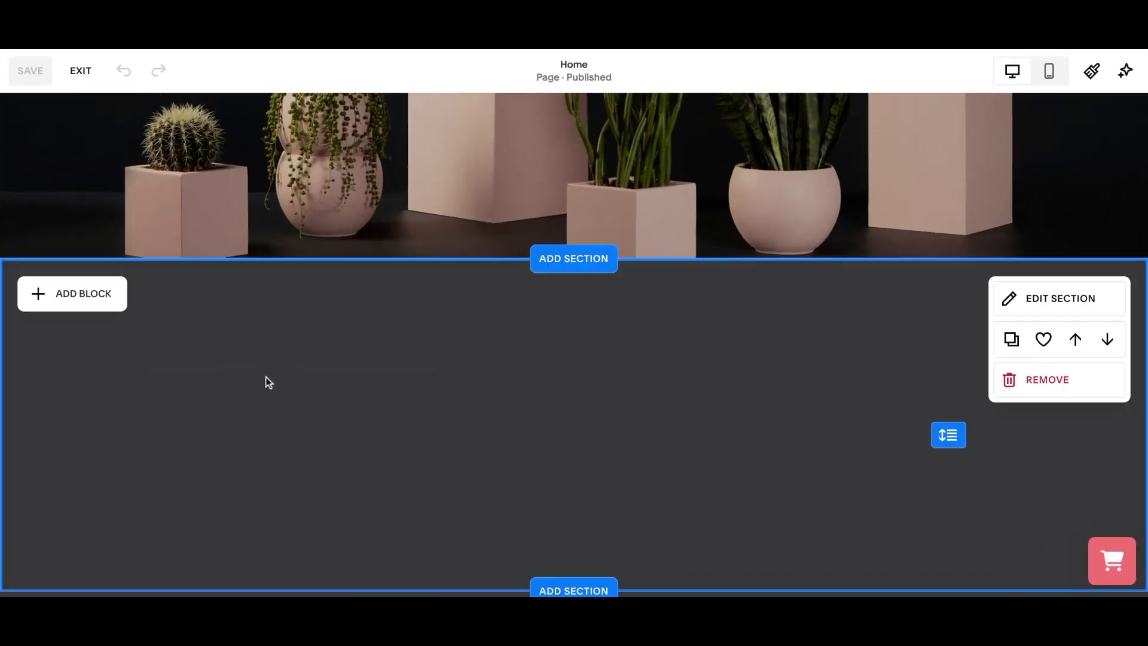
pyautogui.scroll(-1, 227, 372)
pyautogui.moveTo(186, 364); pyautogui.dragTo(507, 364)
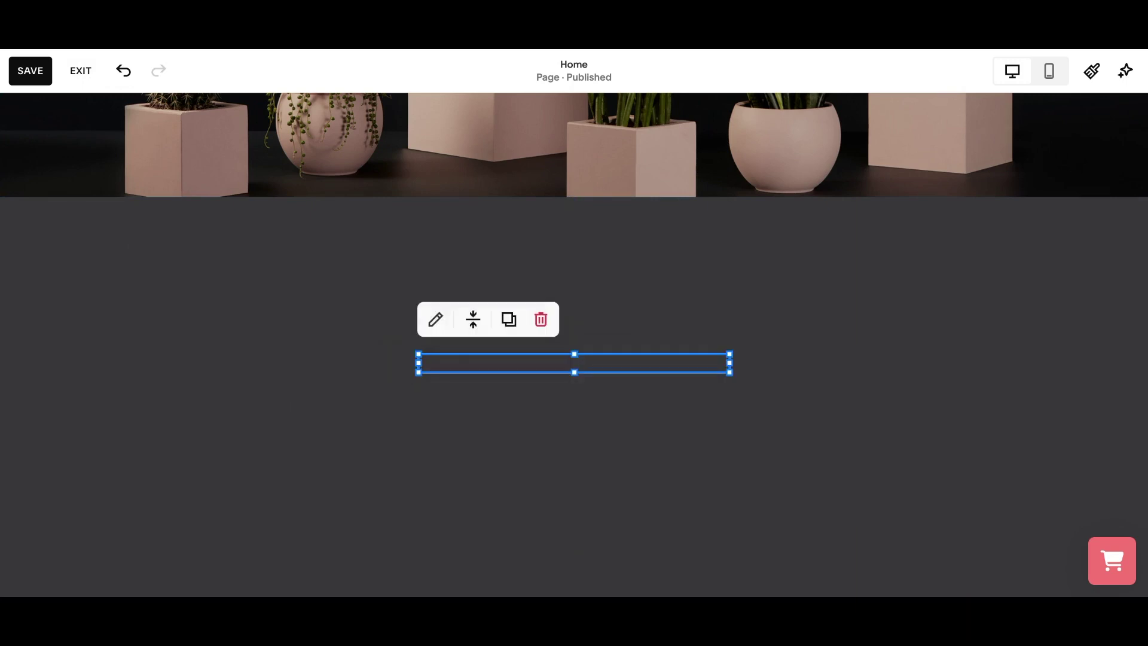
pyautogui.click(37, 74)
pyautogui.scroll(-5, 616, 264)
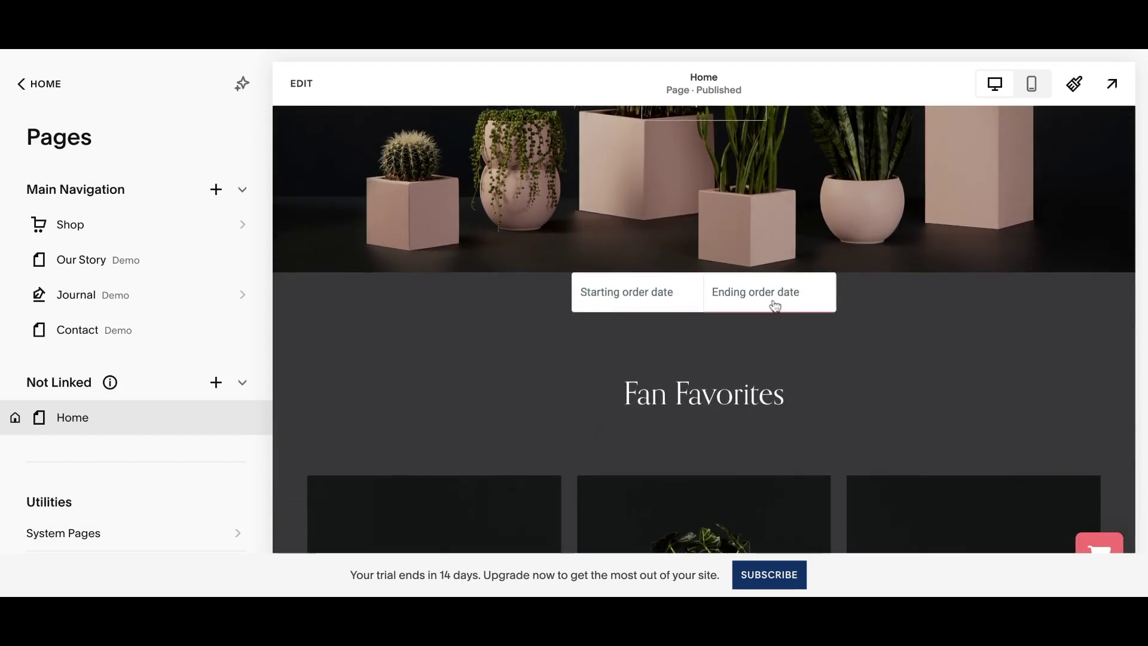
# In the date picker, choose a rental from 30 January 02:00 PM to 3 February 02:00 PM.
pyautogui.click(648, 306)
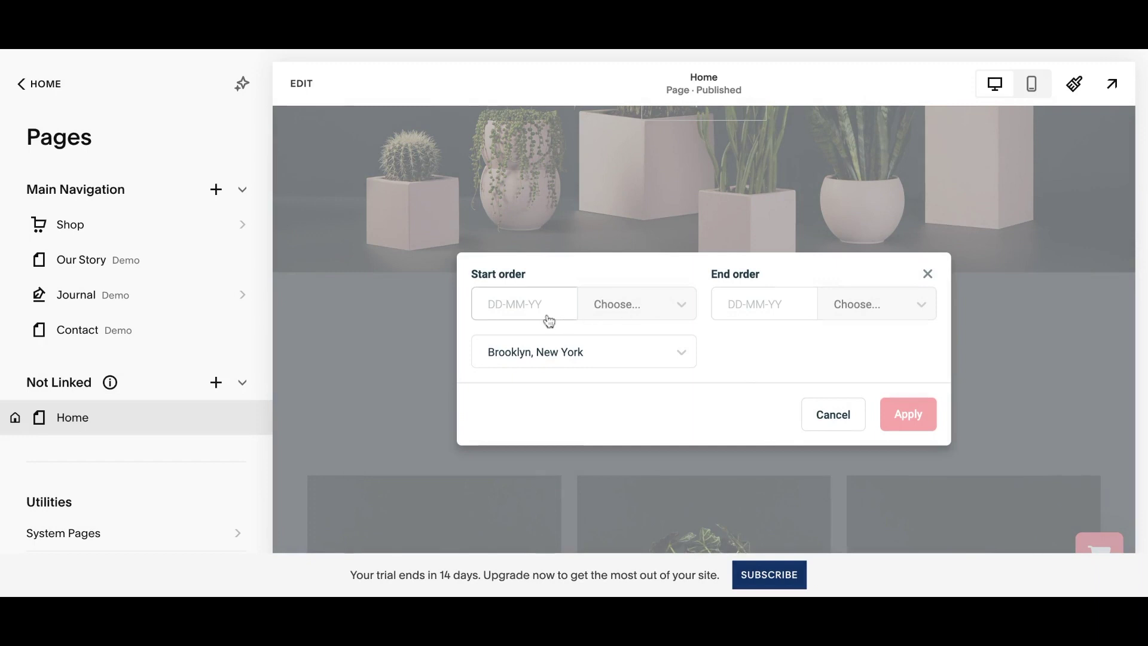
pyautogui.click(549, 318)
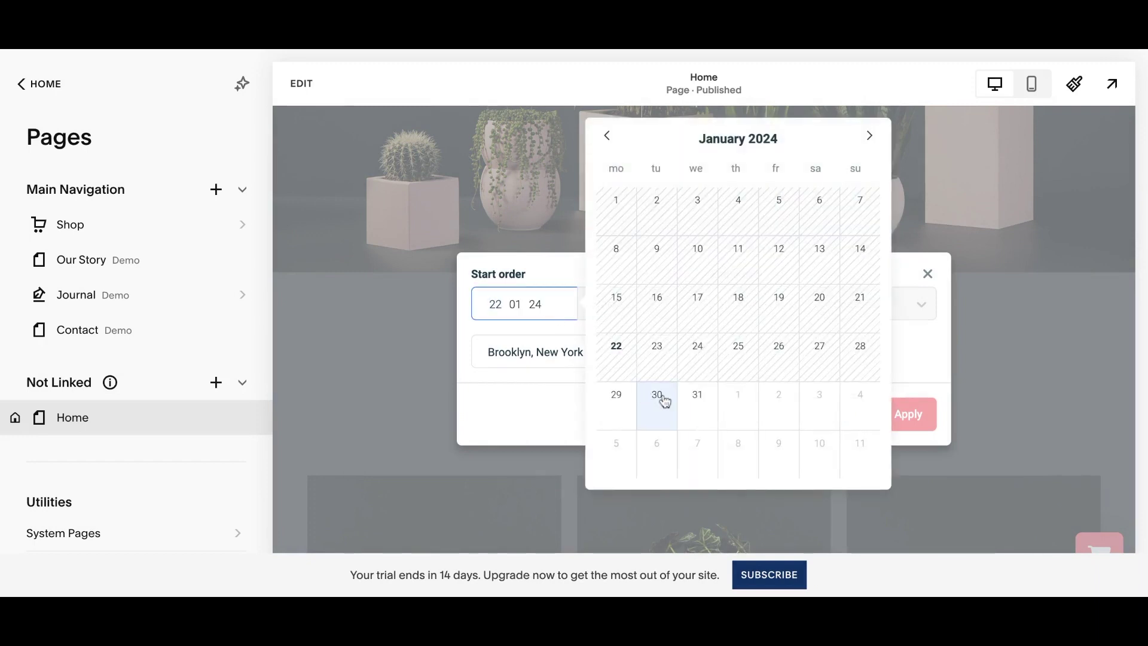
pyautogui.click(664, 401)
pyautogui.scroll(-1, 612, 374)
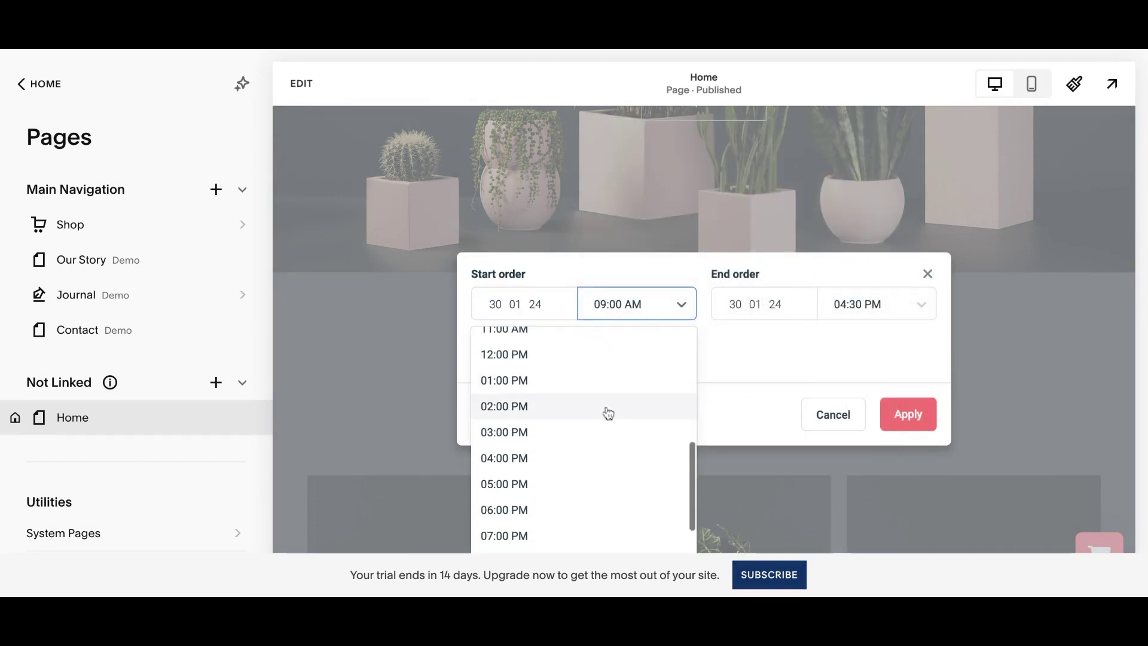
pyautogui.click(608, 413)
pyautogui.click(738, 321)
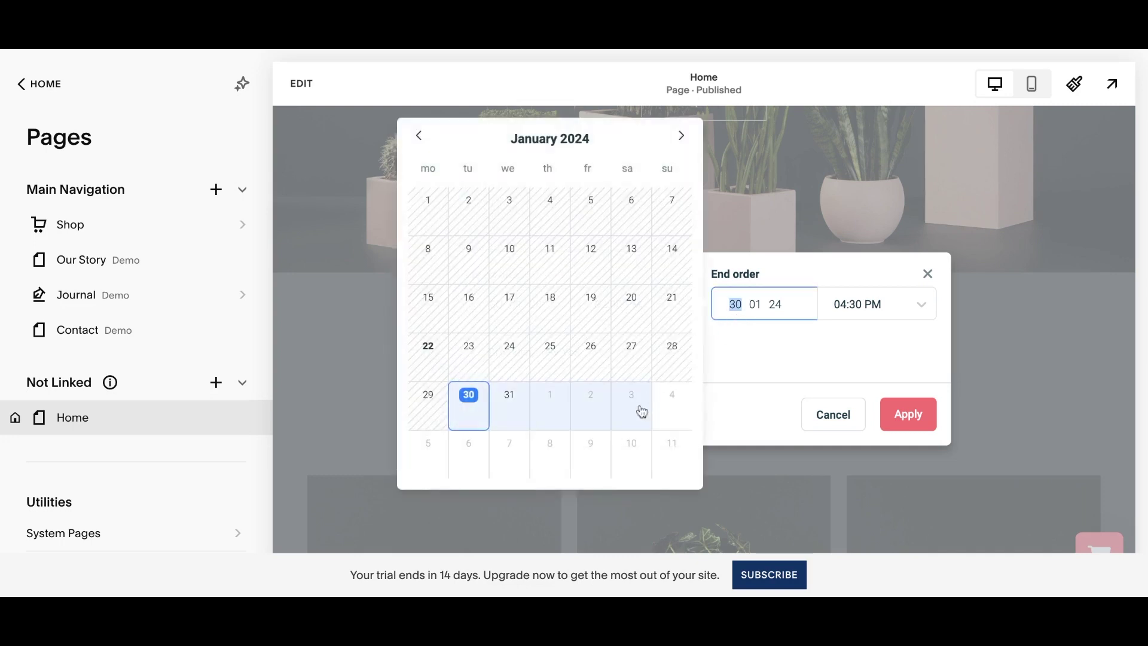
pyautogui.click(640, 409)
pyautogui.scroll(-4, 776, 428)
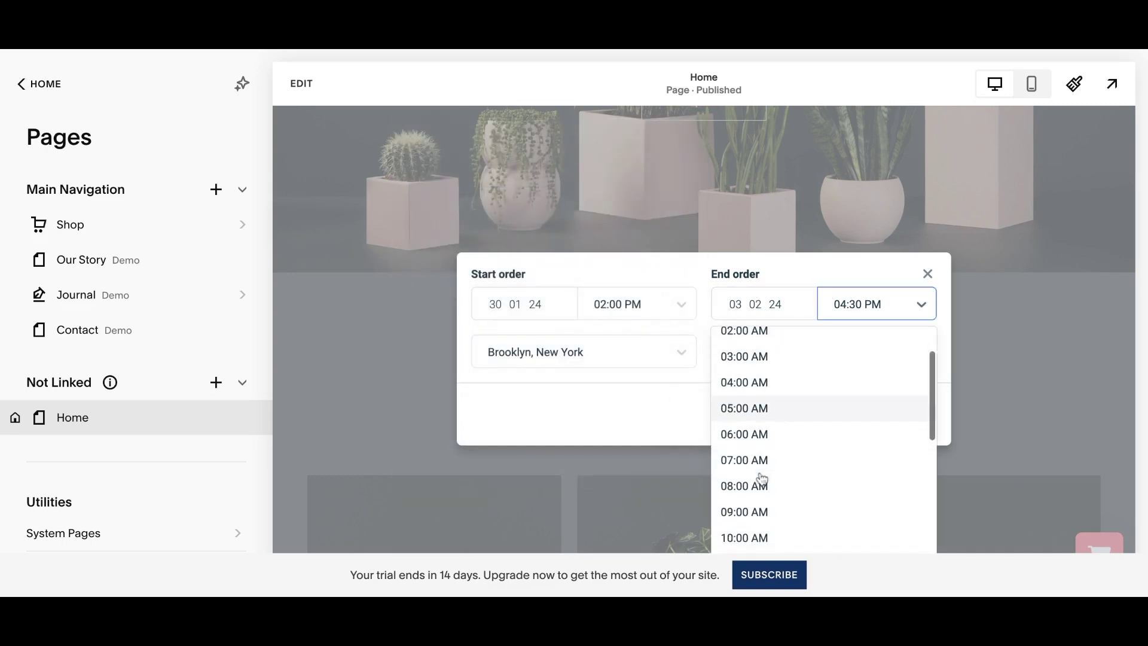
pyautogui.click(761, 489)
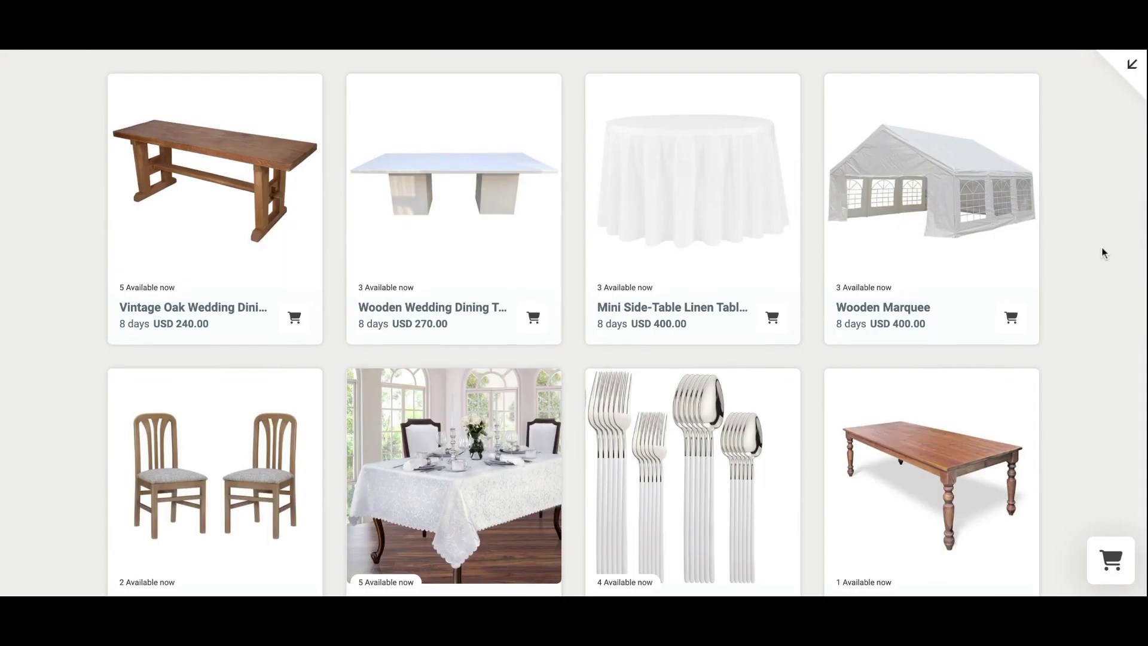
# Scroll the rental product grid, open the Wooden Dining Chairs page, and browse its details.
pyautogui.scroll(-5, 1104, 253)
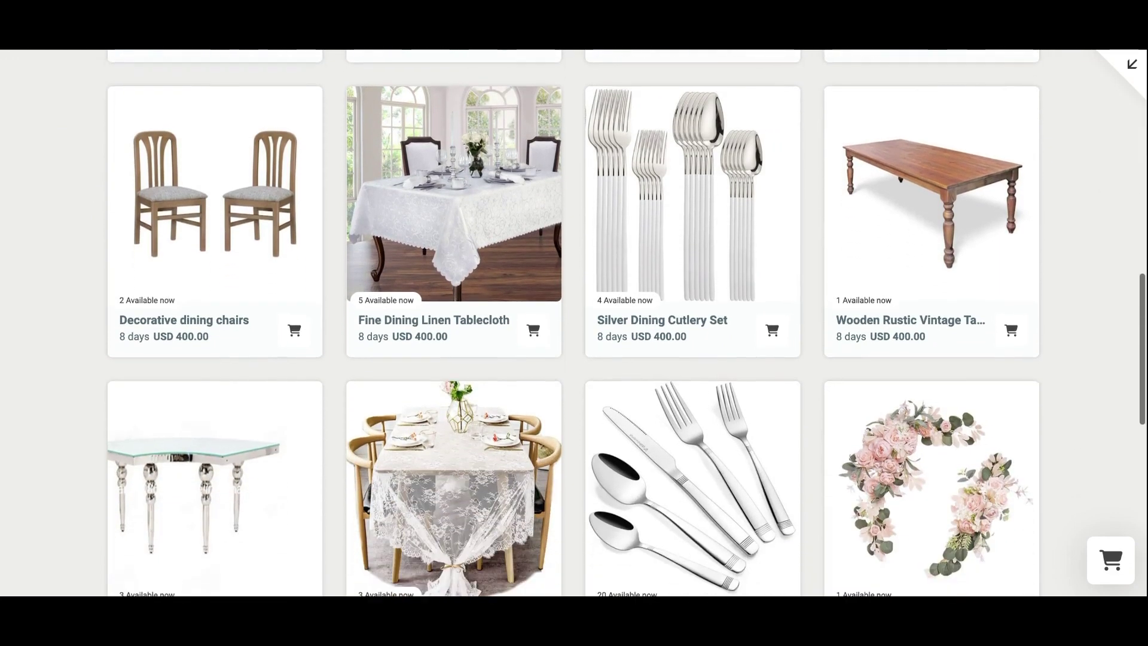
pyautogui.scroll(-3, 574, 323)
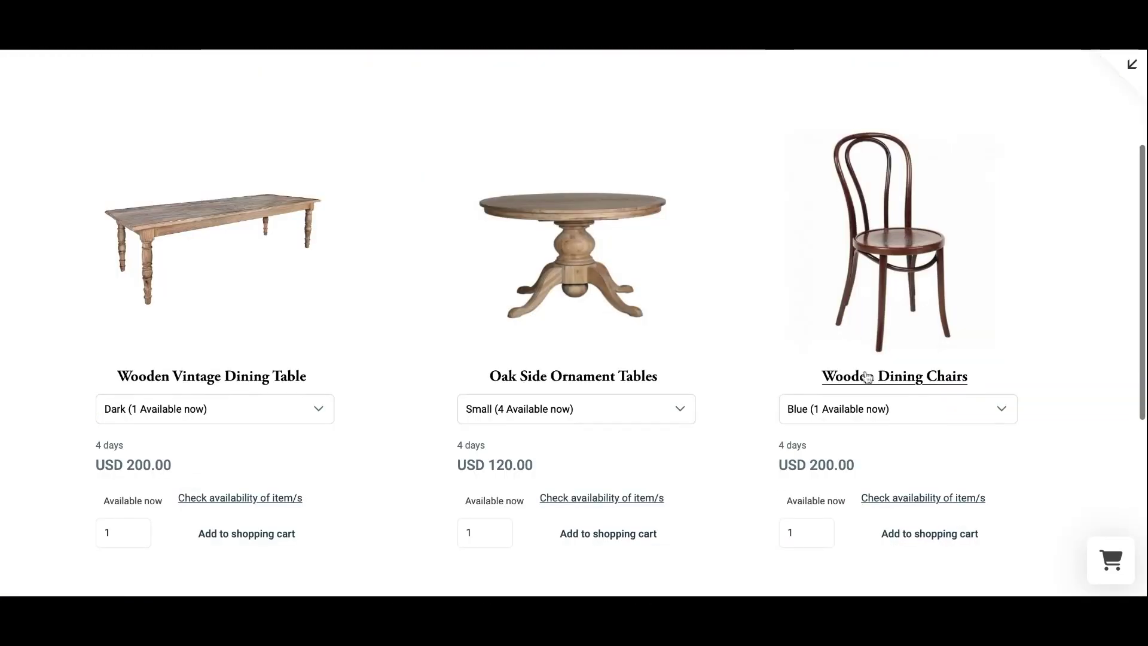
pyautogui.click(869, 386)
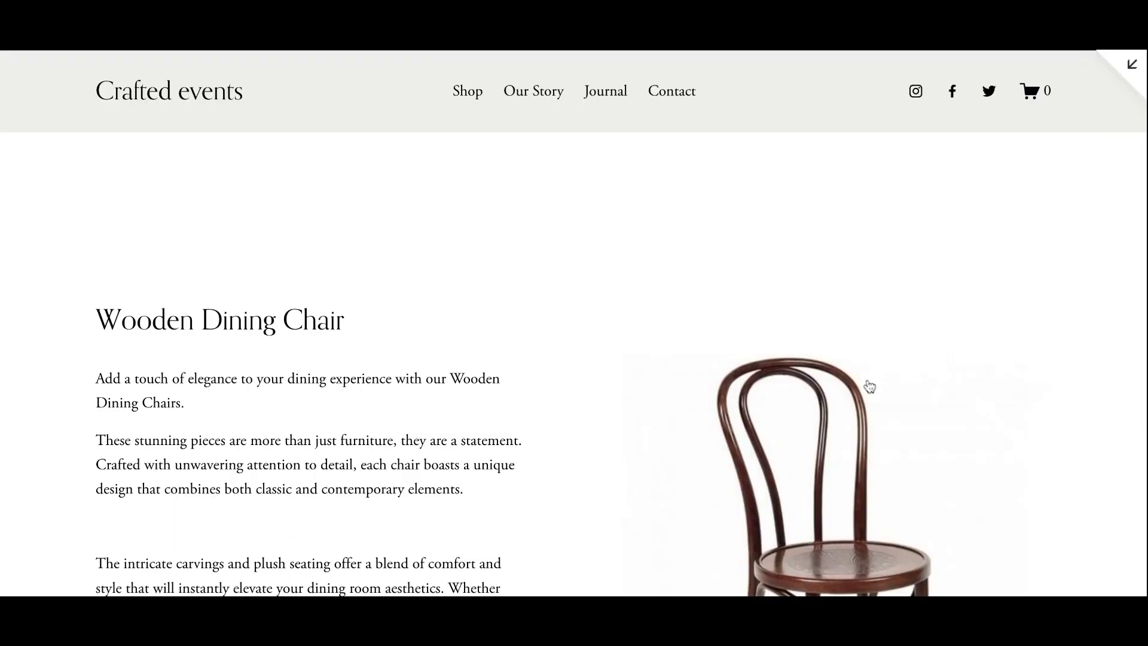
pyautogui.scroll(-4, 870, 385)
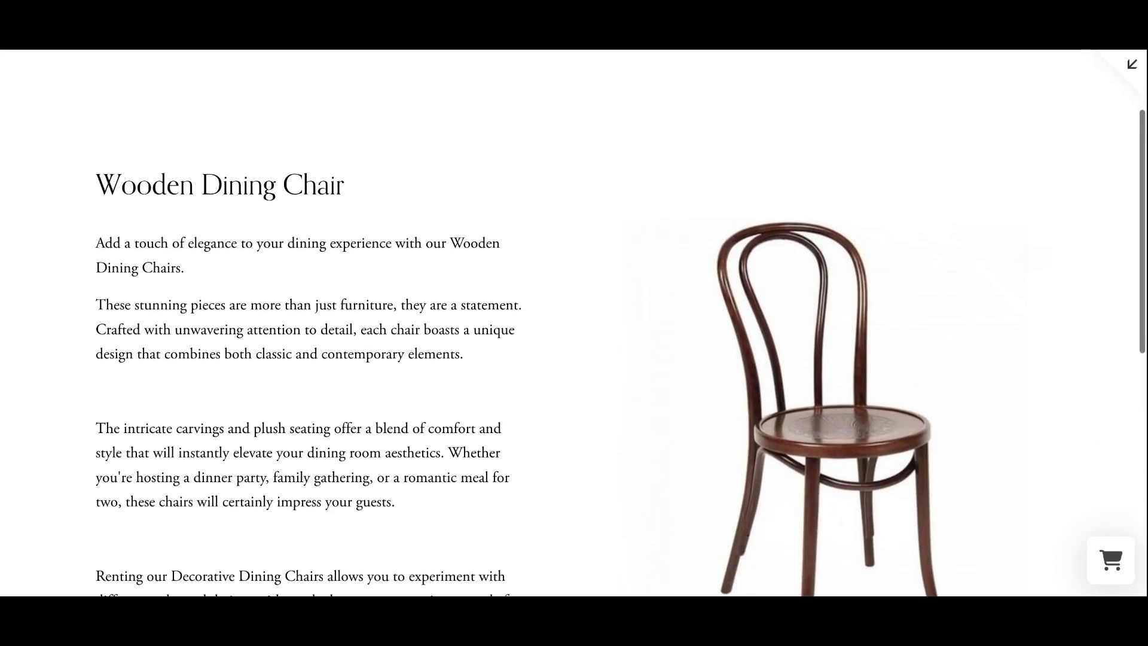
pyautogui.scroll(-4, 578, 322)
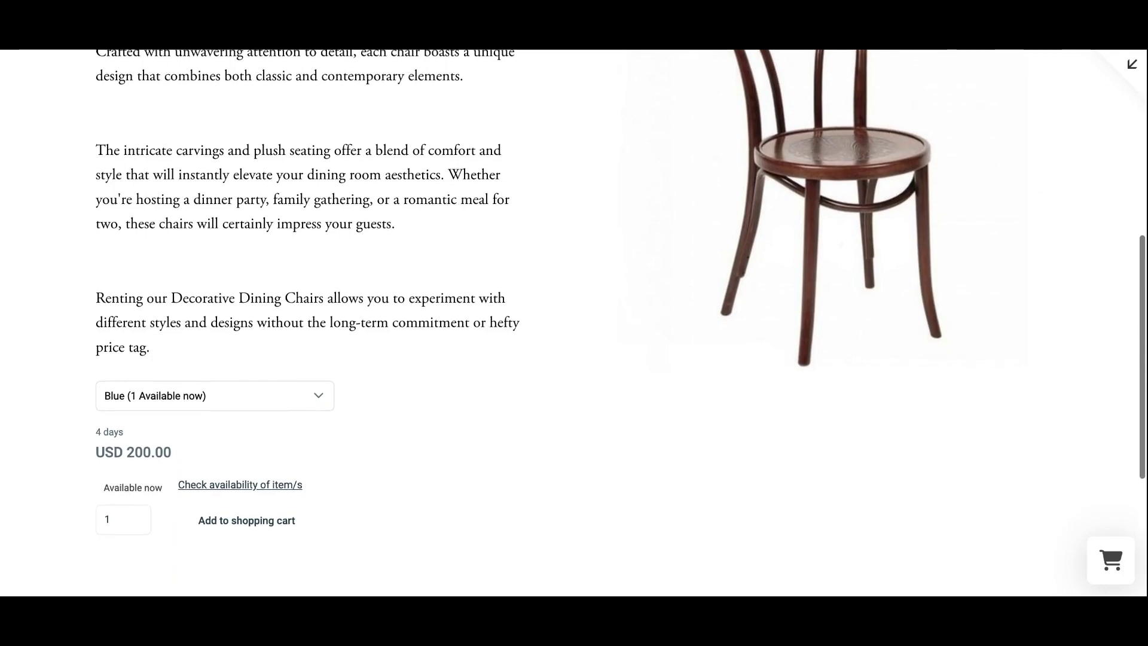
pyautogui.scroll(8, 574, 323)
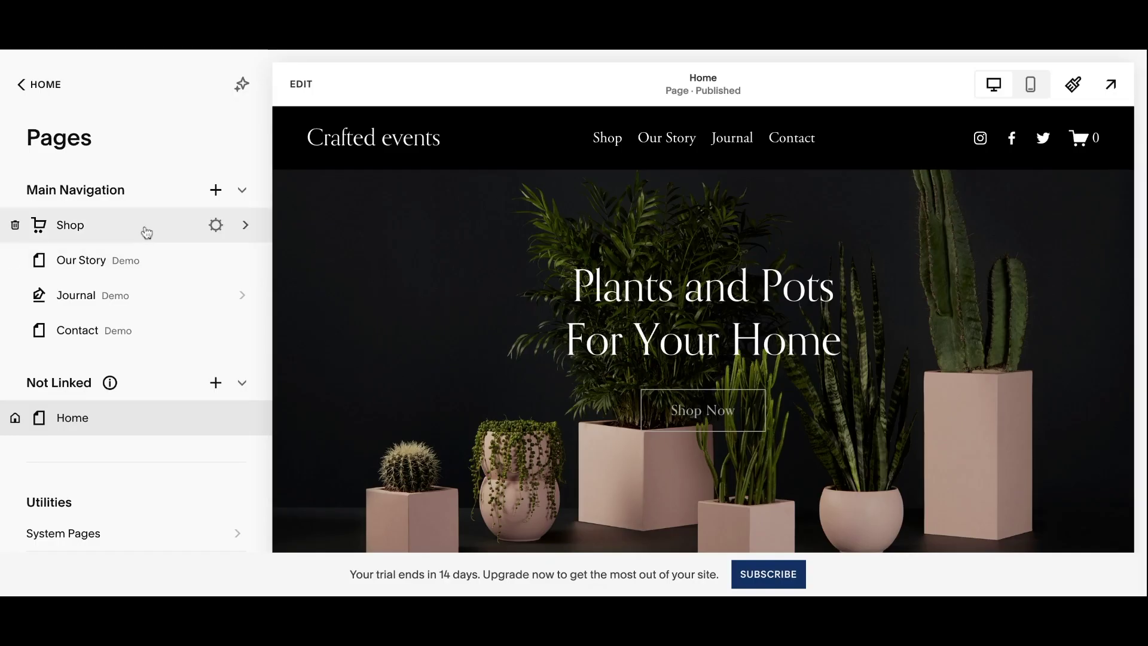
# Open the Shop page's product list and scroll through the demo plant products.
pyautogui.click(147, 232)
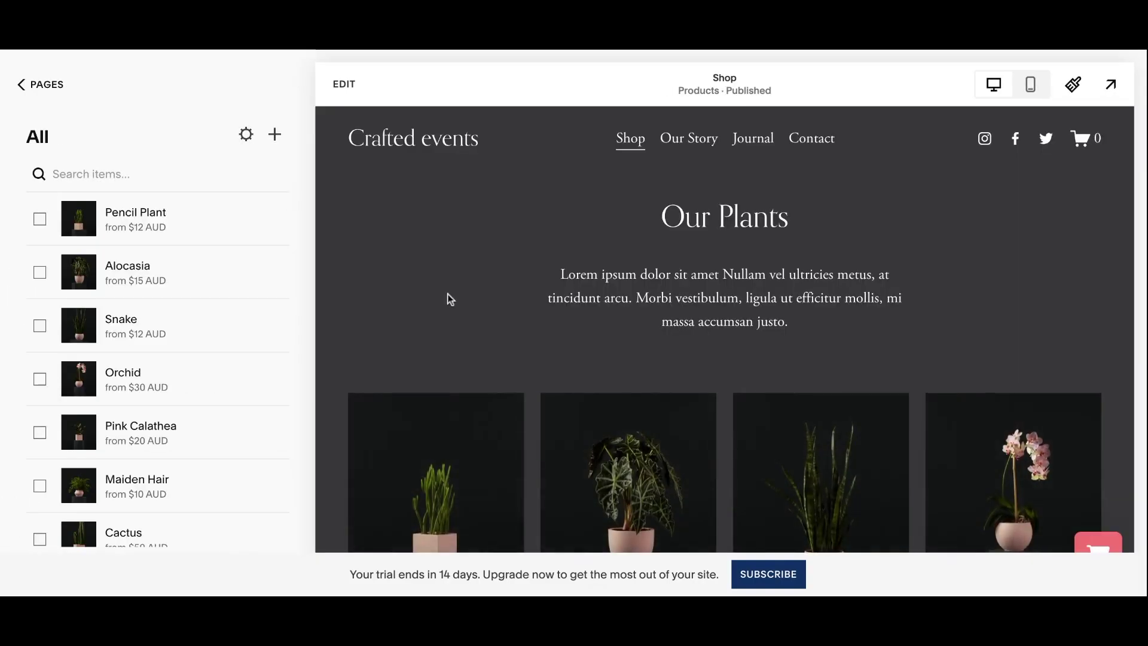
pyautogui.scroll(-10, 447, 293)
pyautogui.scroll(-5, 447, 293)
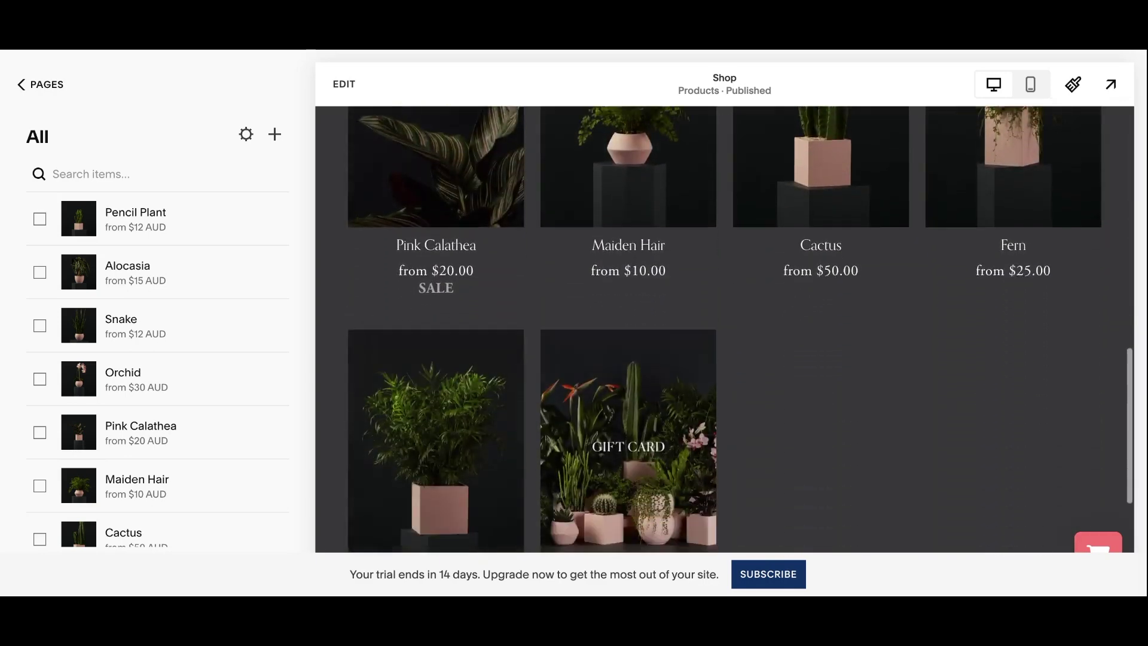
pyautogui.scroll(10, 447, 293)
pyautogui.scroll(5, 447, 293)
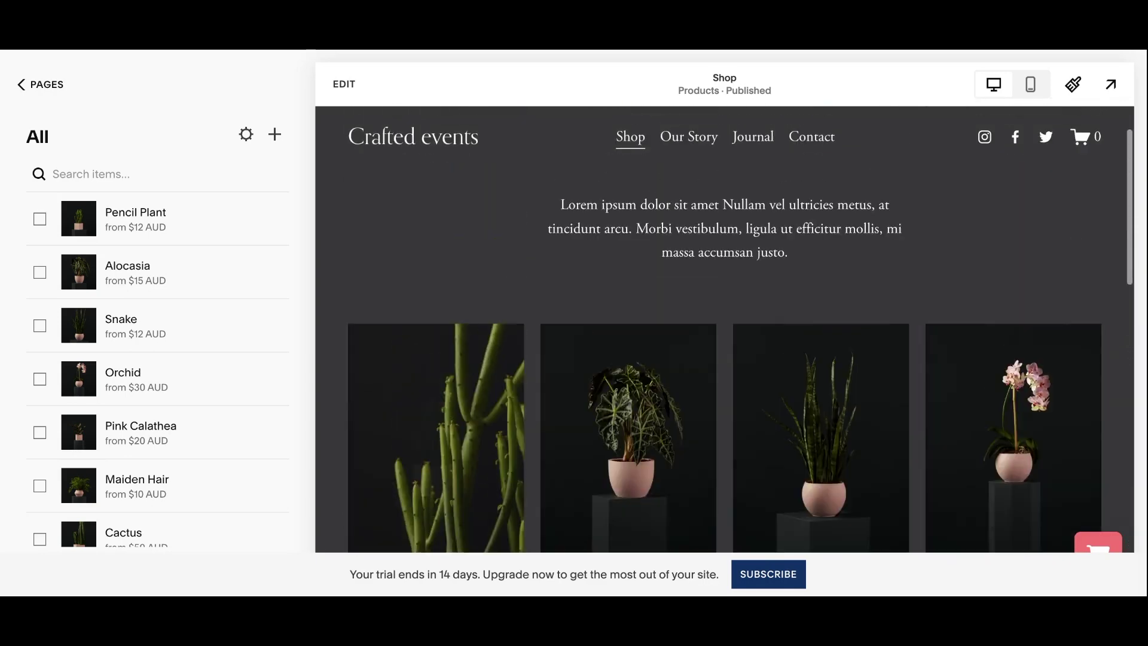
# Select all ten demo products, delete them with confirmation, and open the Shop page for editing.
pyautogui.click(39, 219)
pyautogui.click(69, 526)
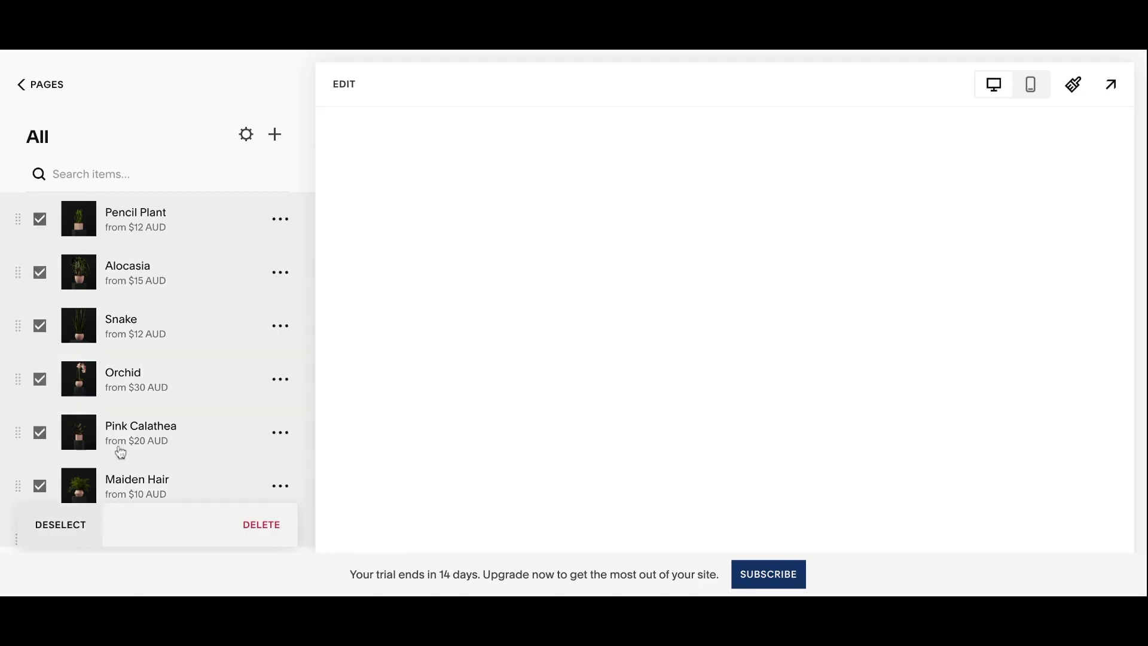
pyautogui.click(262, 525)
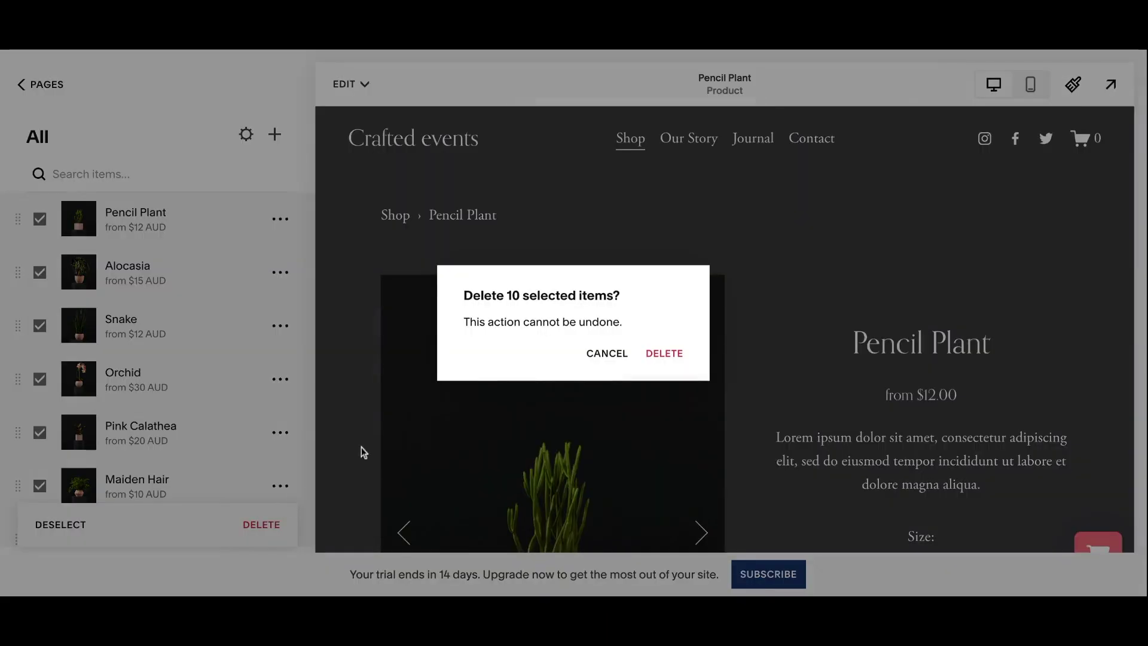
pyautogui.click(665, 354)
pyautogui.click(345, 85)
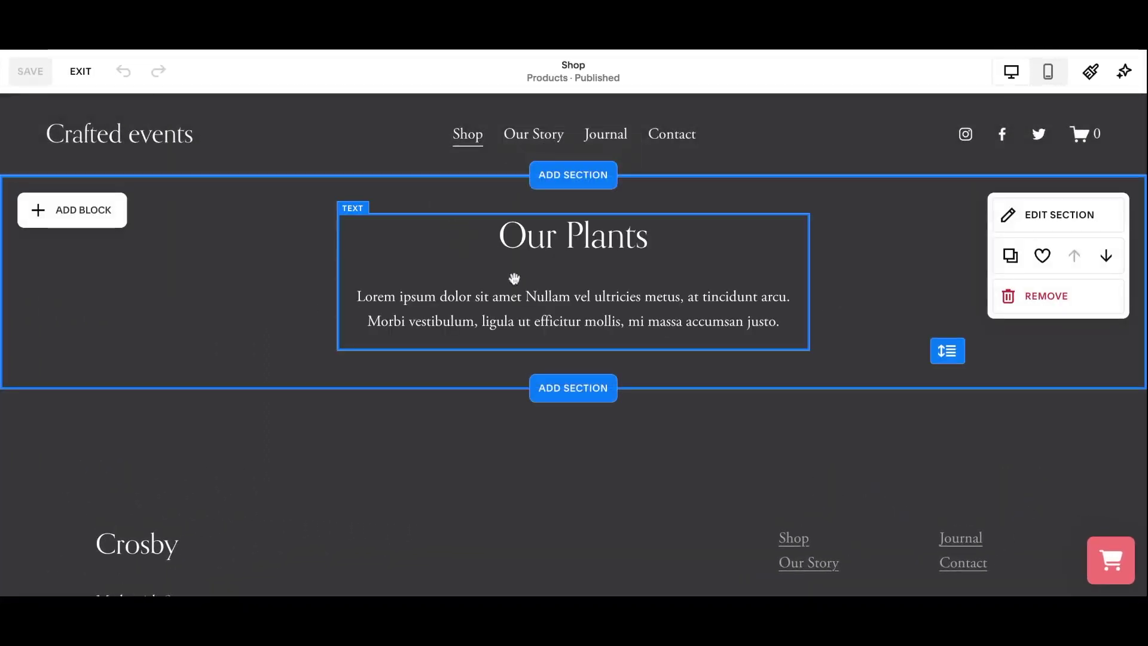
# Add a blank section with a Code block on the Shop page, widened across the page.
pyautogui.click(565, 388)
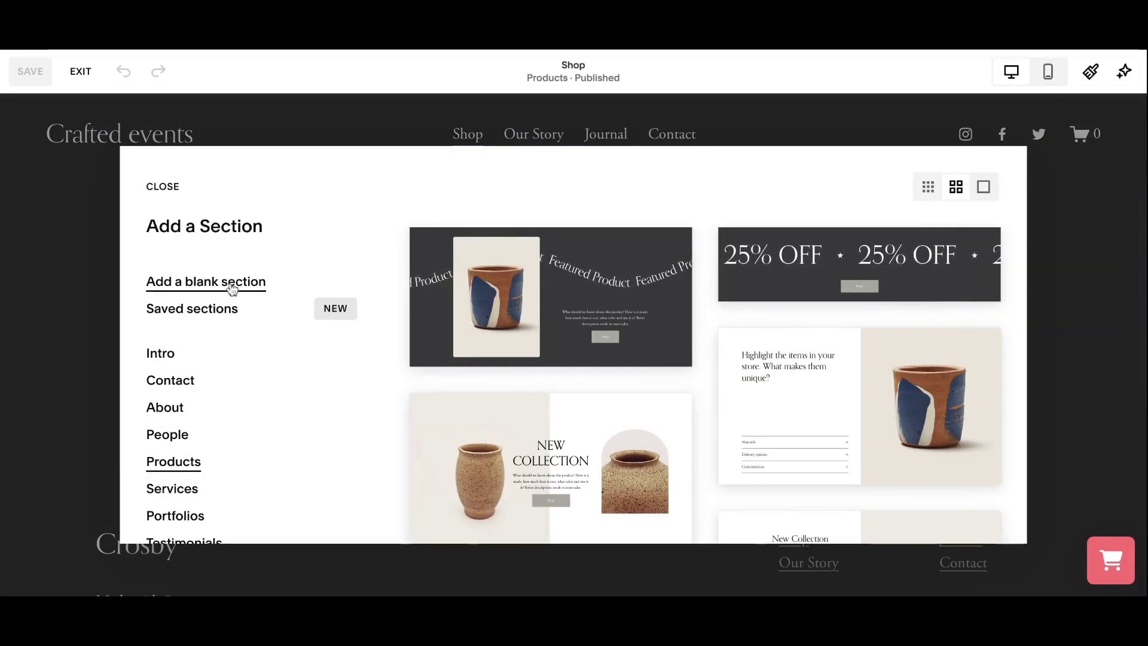
pyautogui.click(232, 289)
pyautogui.click(94, 211)
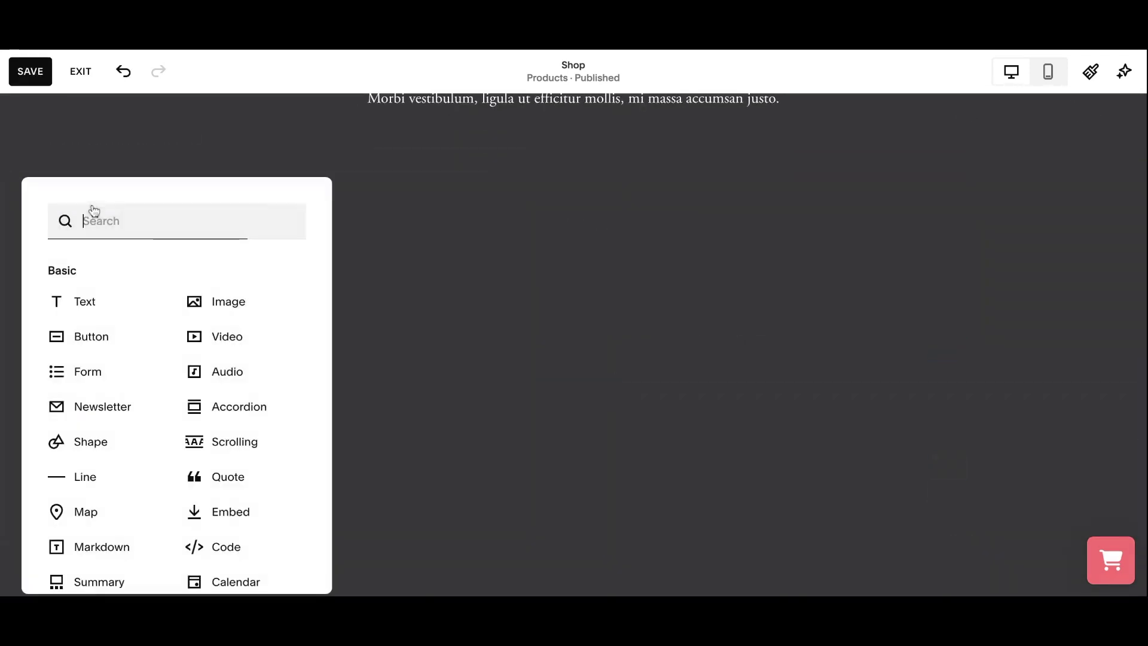
pyautogui.scroll(-2, 236, 538)
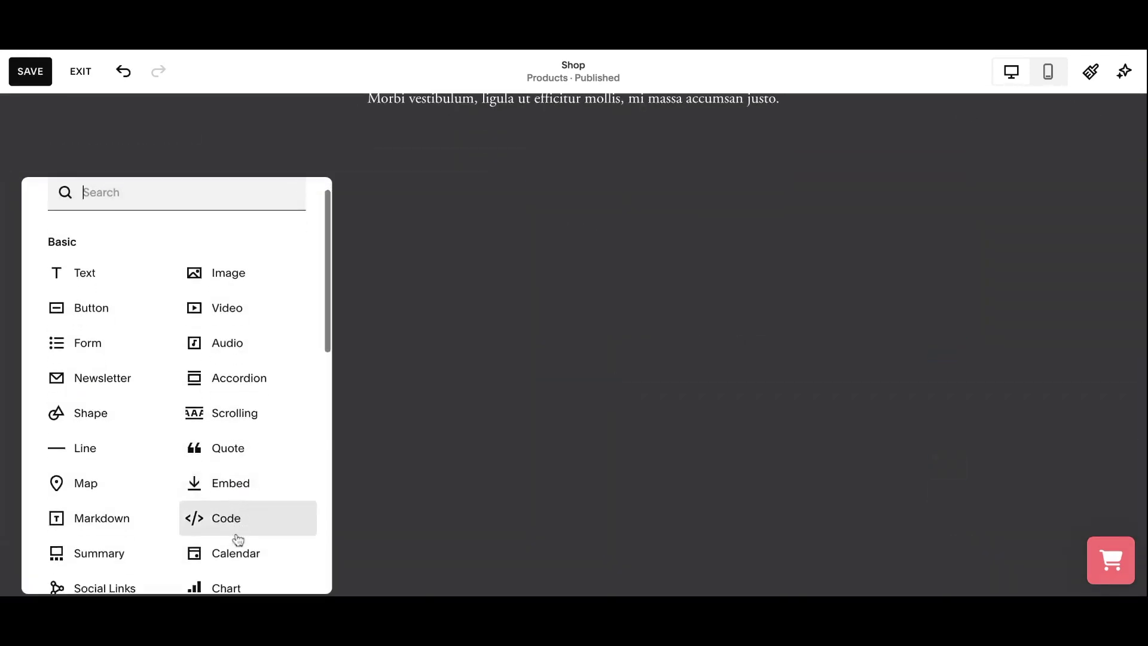
pyautogui.click(235, 435)
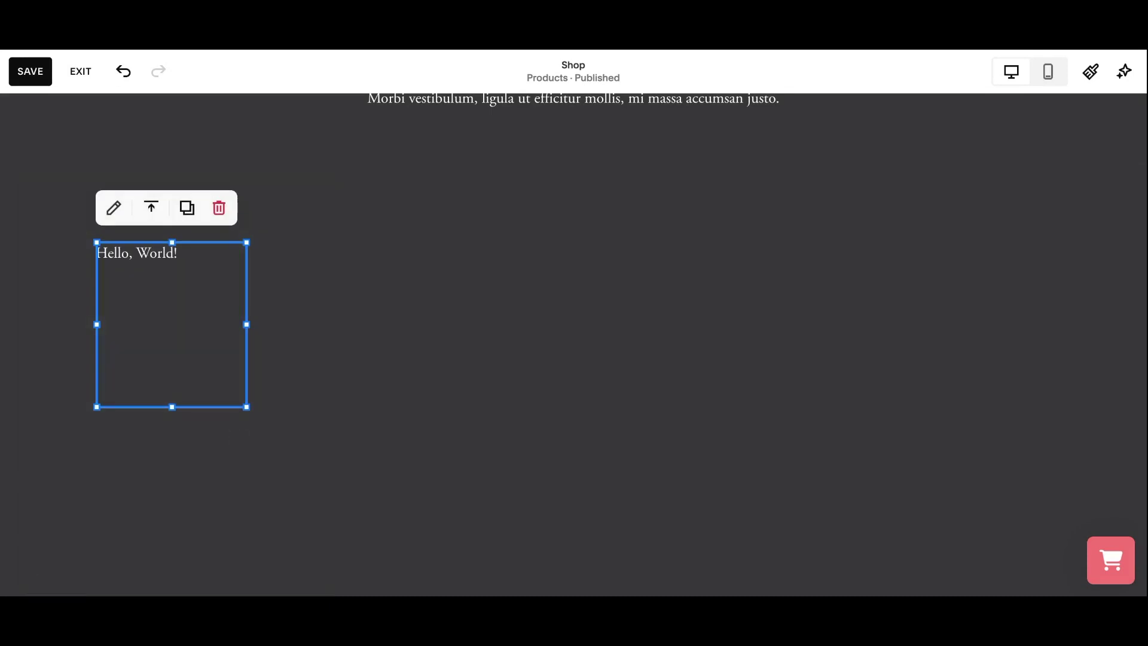
pyautogui.moveTo(246, 324); pyautogui.dragTo(1043, 295)
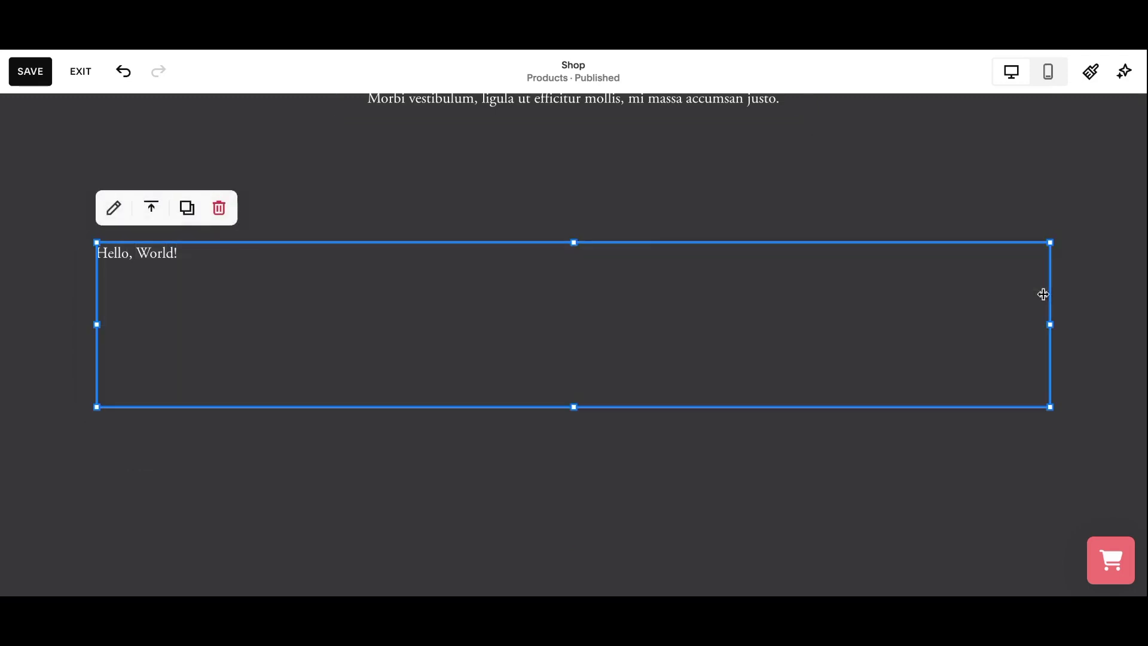
# Replace the Hello, World! placeholder with Booqable's List of products snippet and save the page.
pyautogui.doubleClick(138, 255)
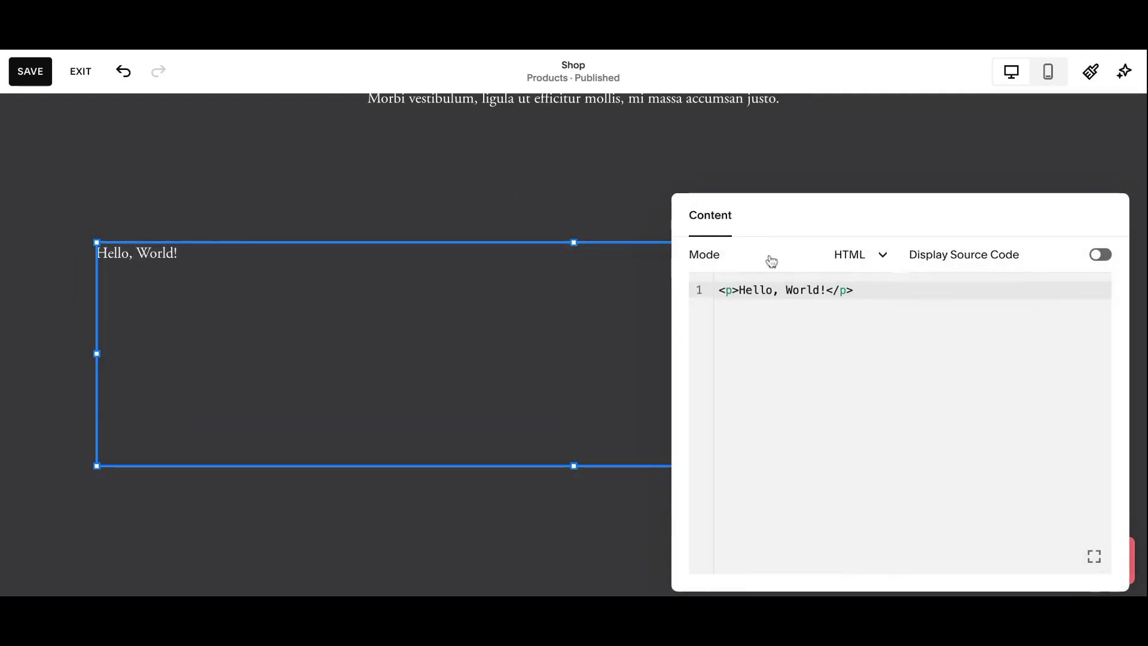
pyautogui.hotkey('ctrl', 'a')
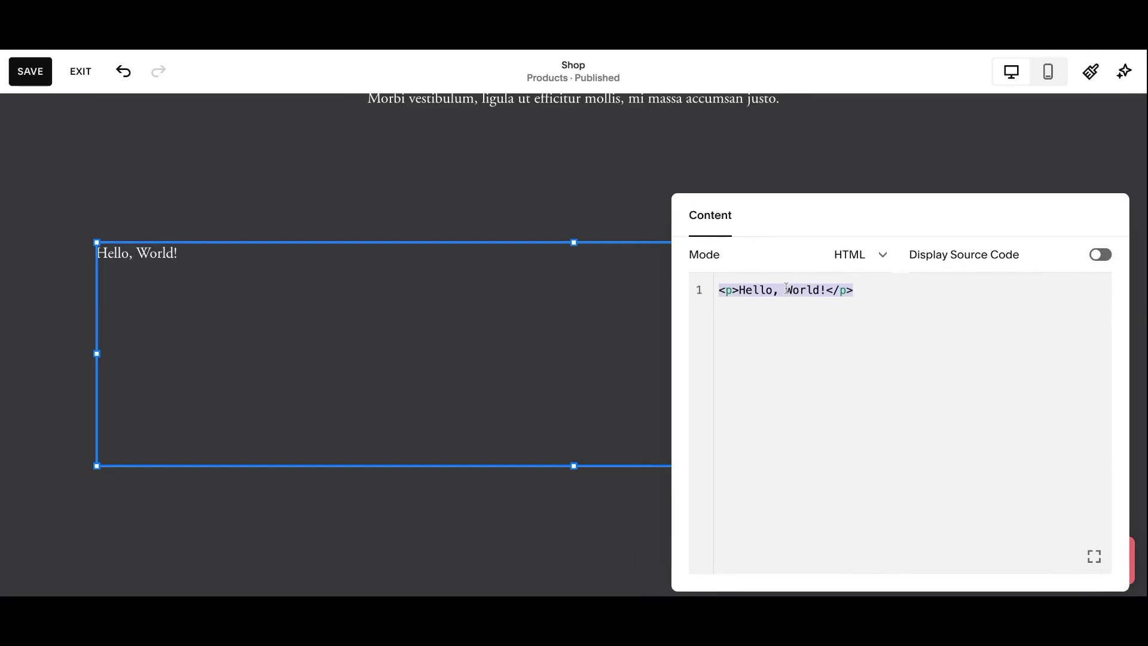
pyautogui.press('BackSpace')
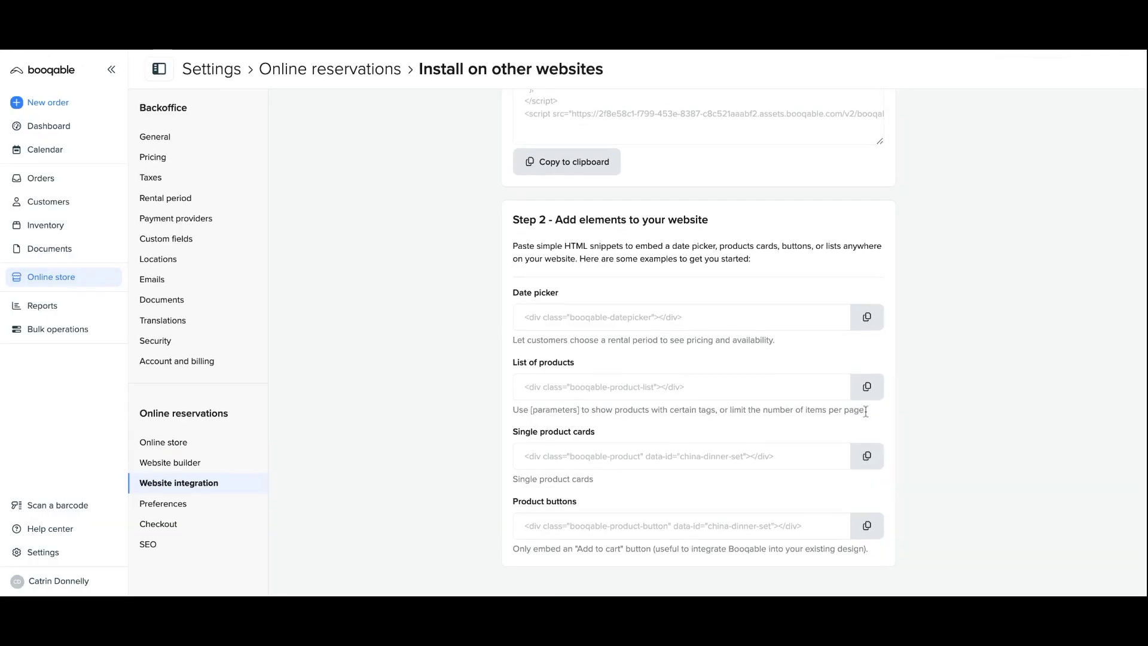
pyautogui.click(872, 392)
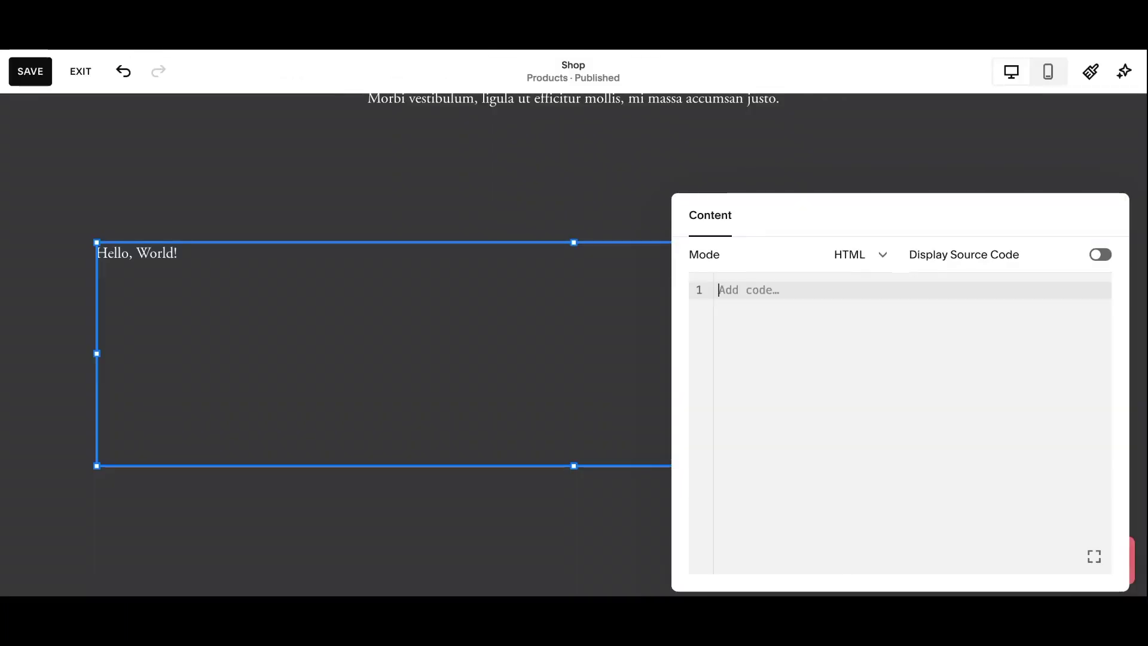
pyautogui.hotkey('ctrl', 'v')
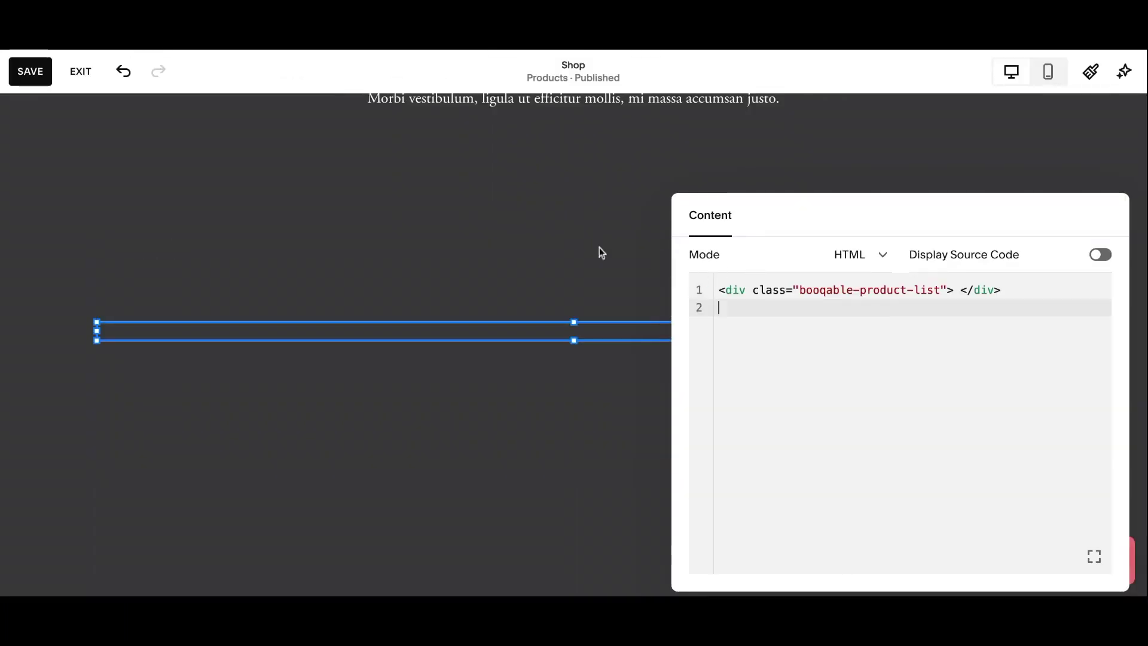
pyautogui.click(31, 77)
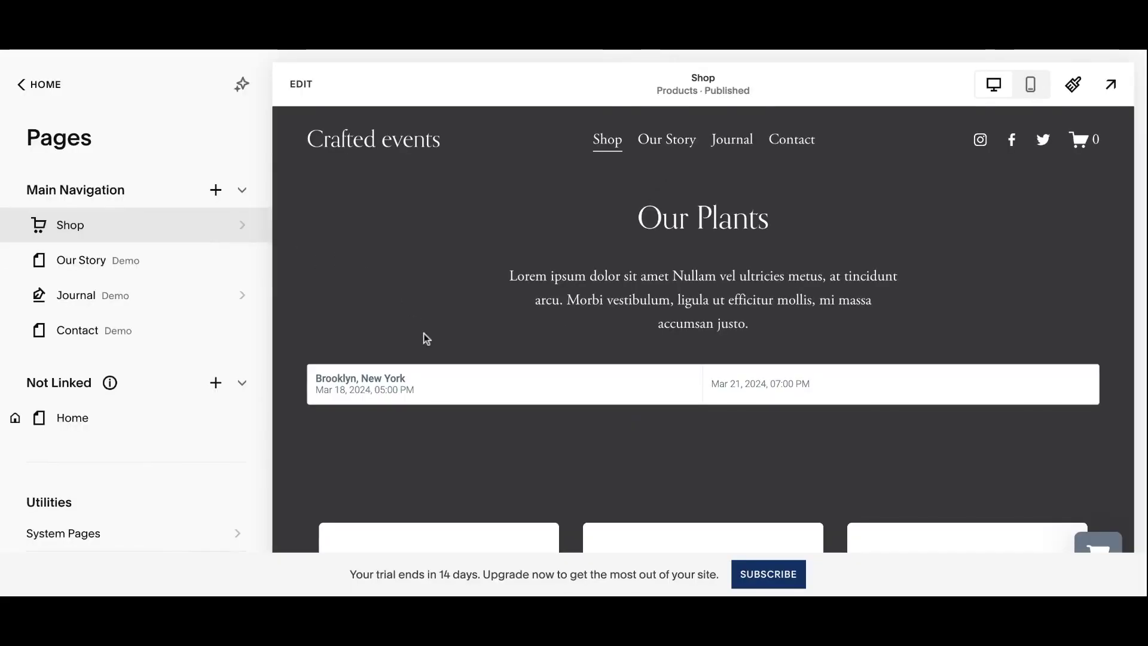
pyautogui.scroll(-5, 423, 332)
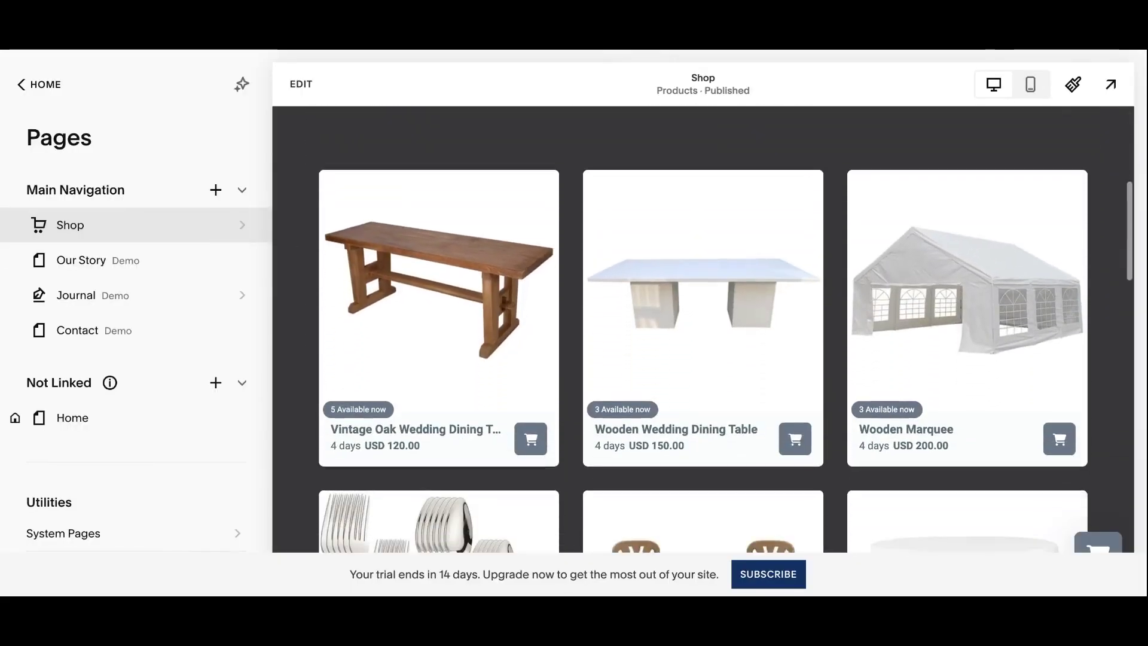
# On the live Shop, open the Vintage Wedding Dining Table and check its availability calendar.
pyautogui.scroll(-5, 703, 329)
pyautogui.scroll(-2, 702, 329)
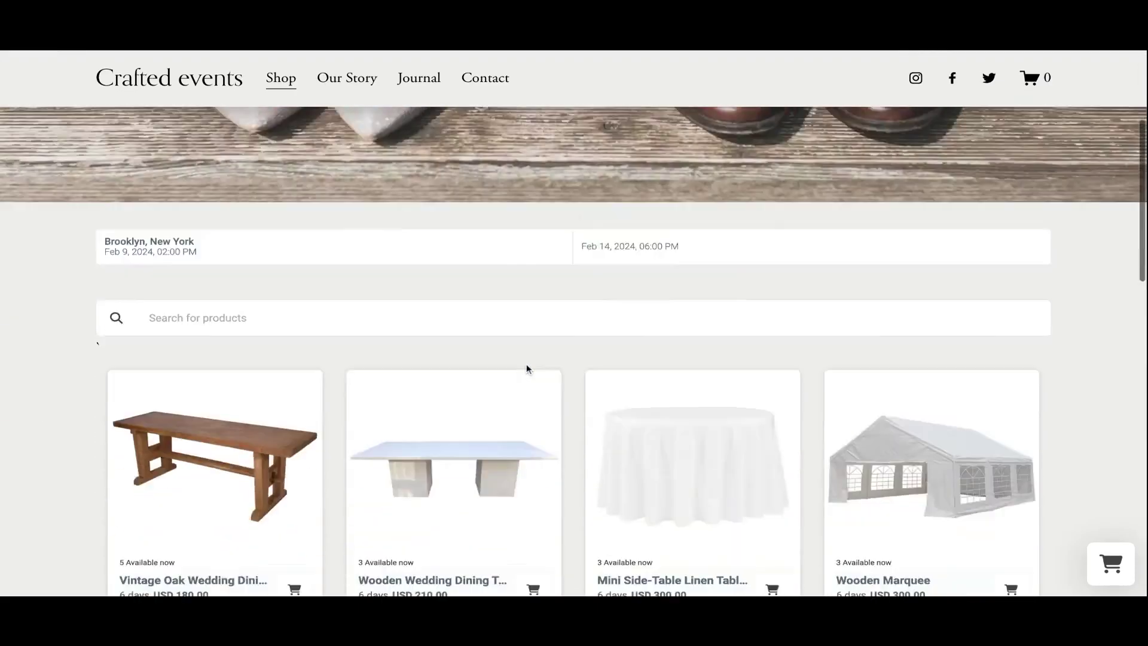
pyautogui.scroll(-3, 526, 363)
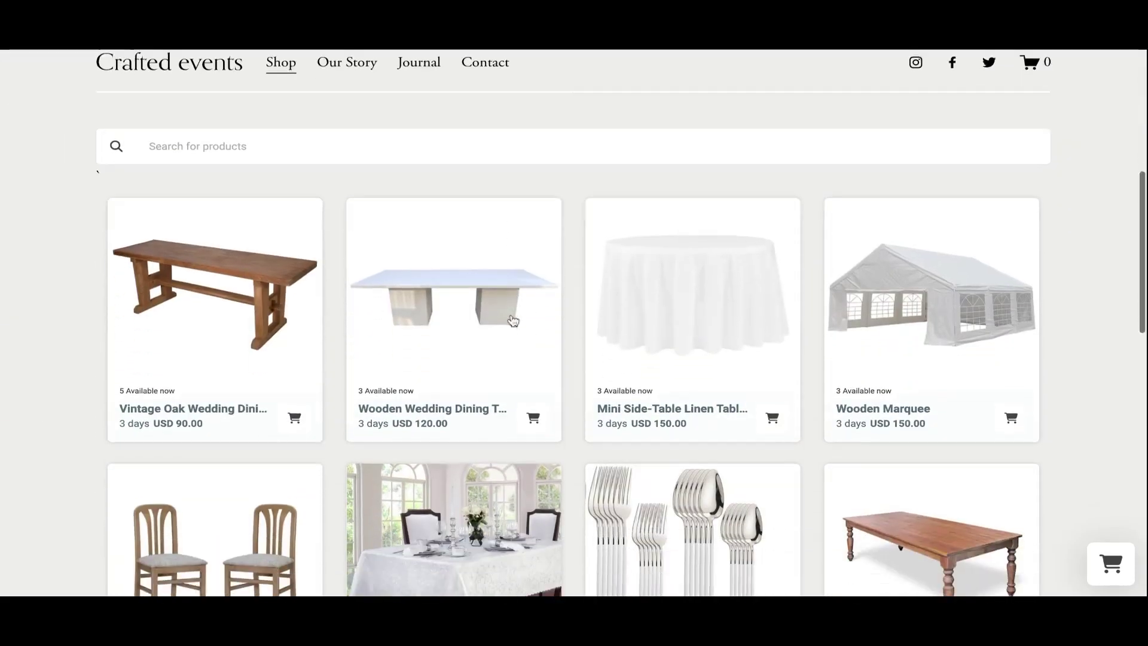
pyautogui.scroll(-6, 513, 321)
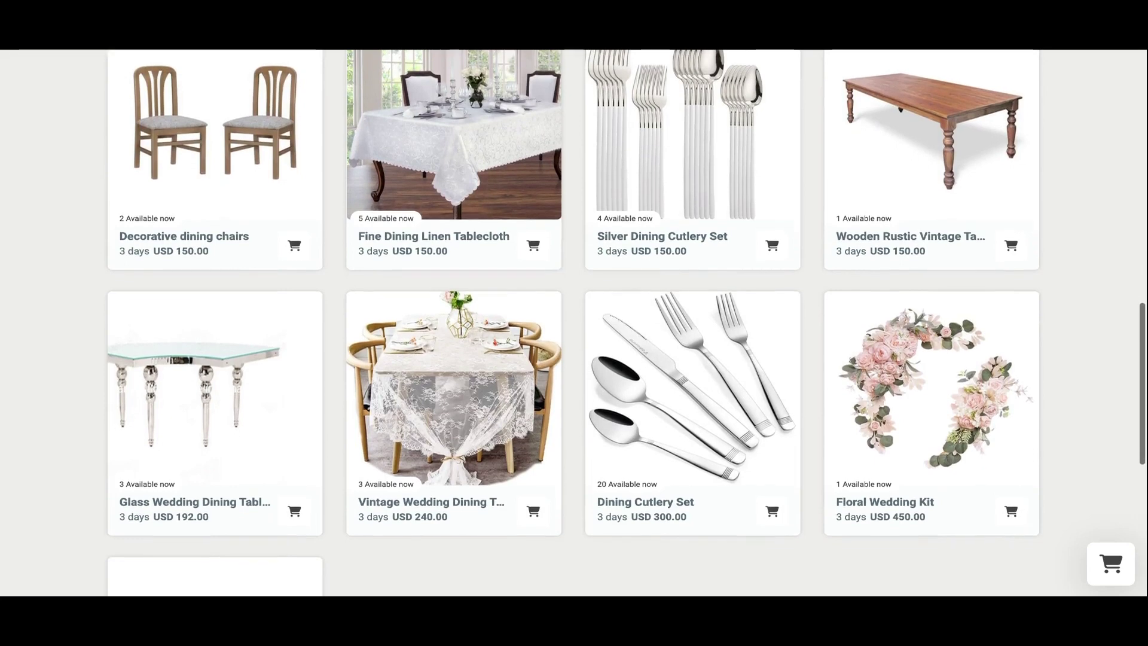
pyautogui.click(479, 350)
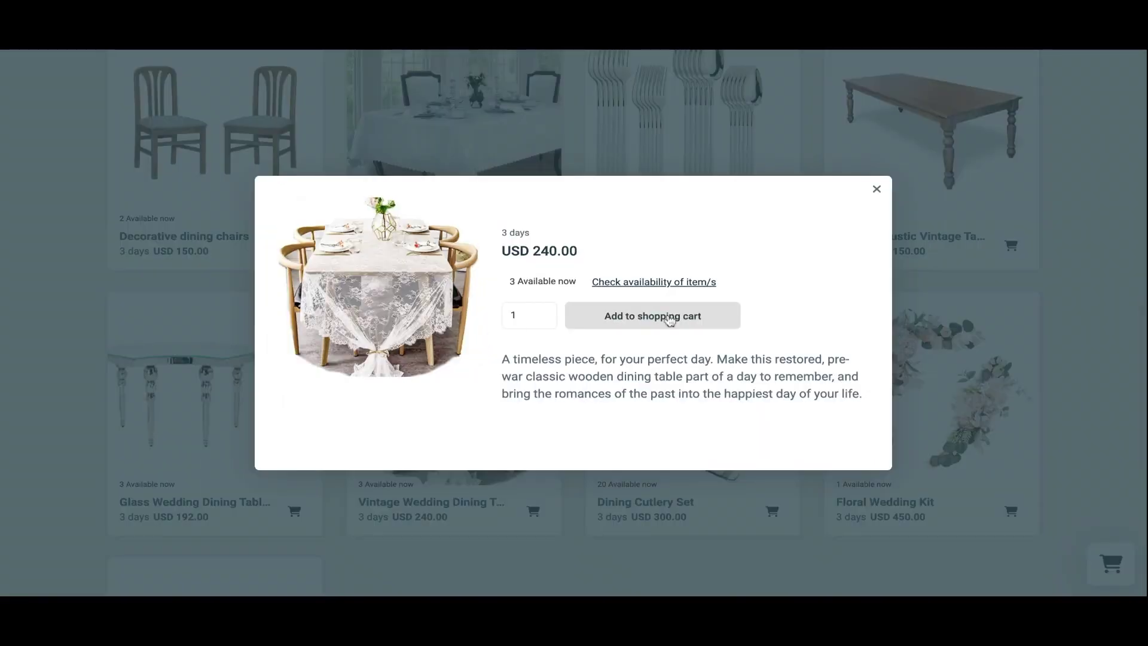
pyautogui.click(653, 284)
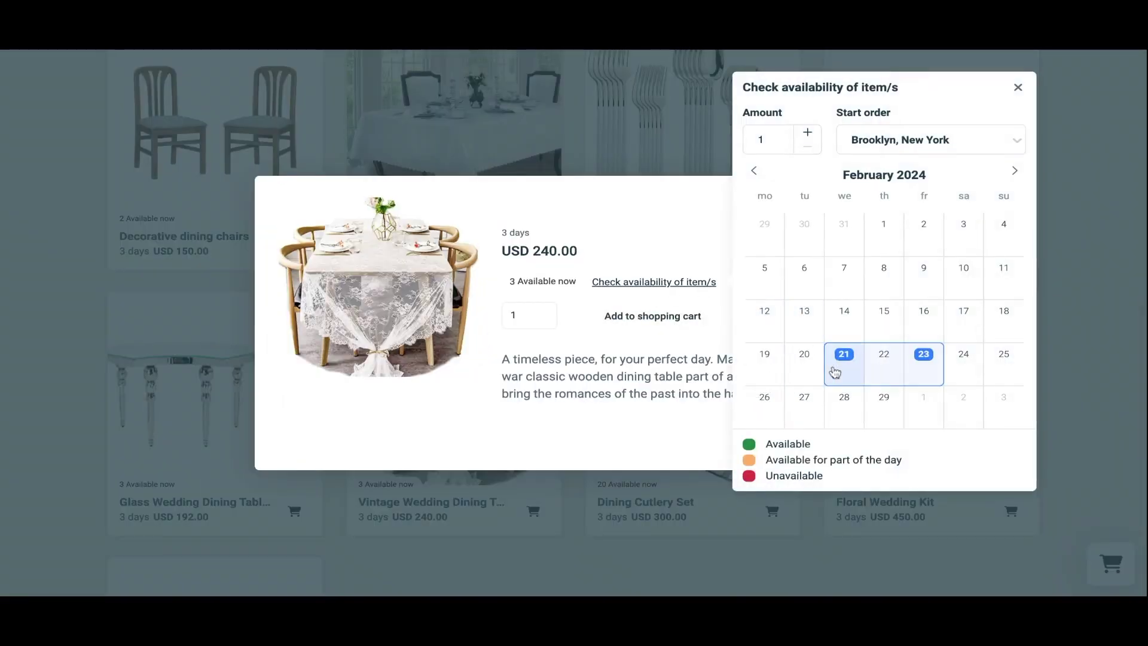
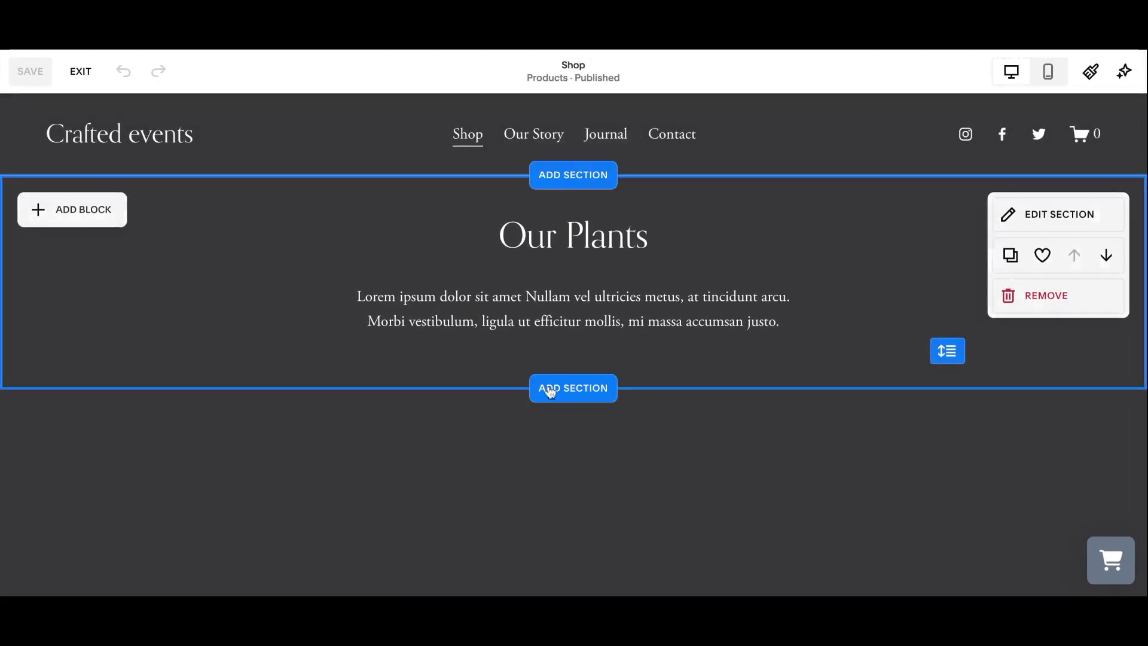
# Add a blank section to the Shop page with an uploaded, enlarged wooden dining table photo.
pyautogui.click(553, 395)
pyautogui.click(227, 282)
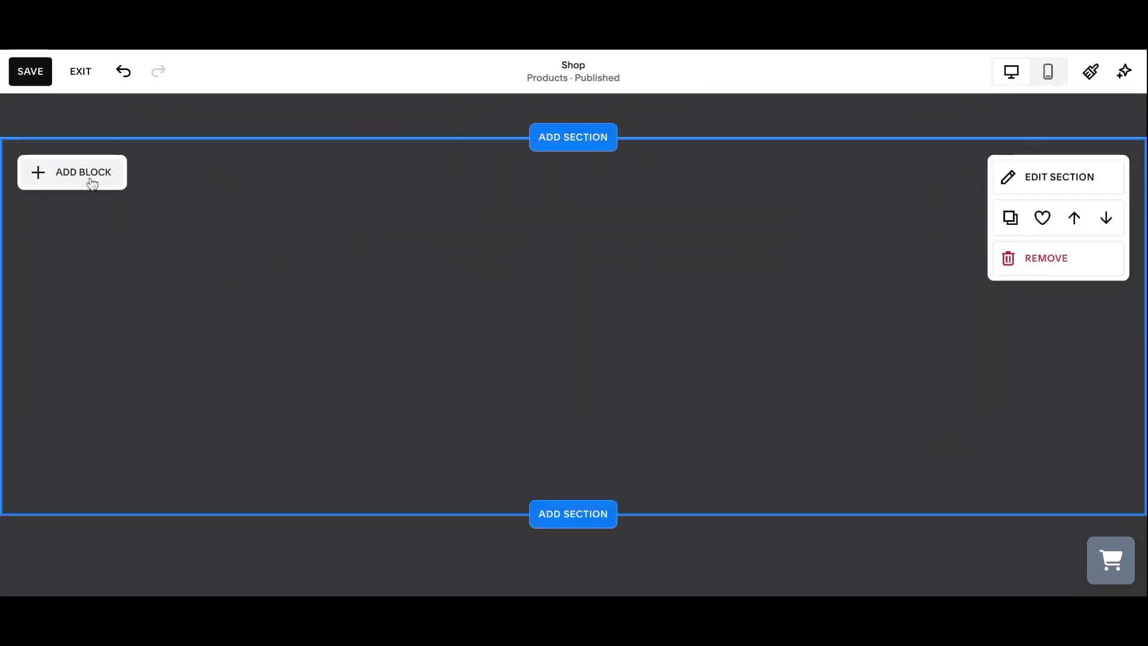
pyautogui.click(92, 179)
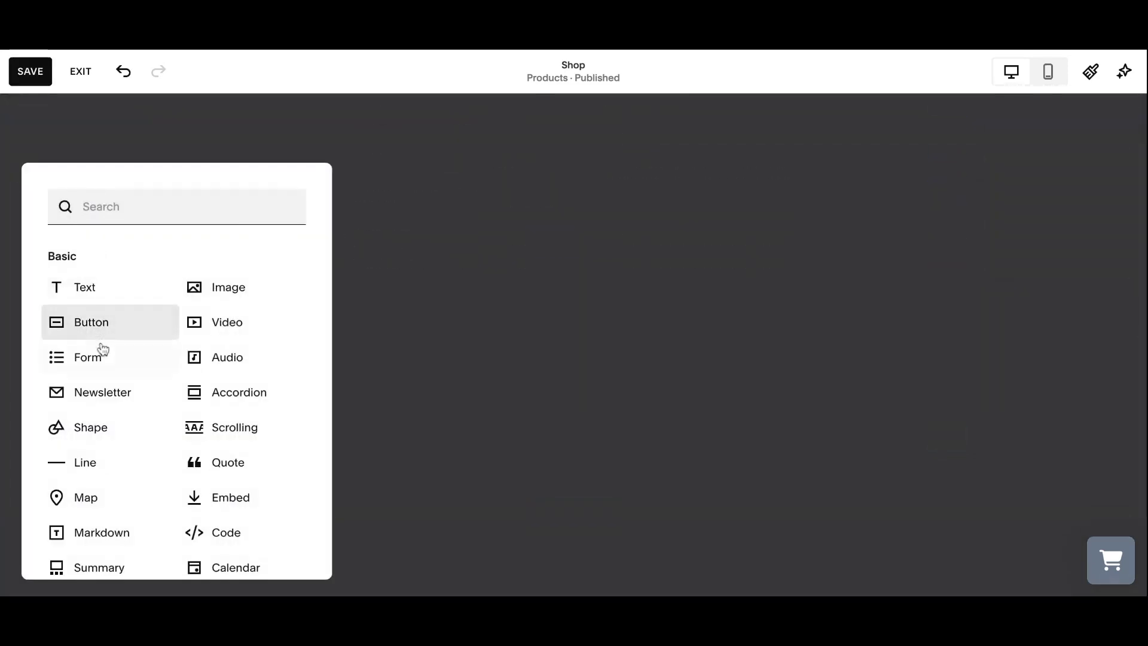
pyautogui.click(214, 309)
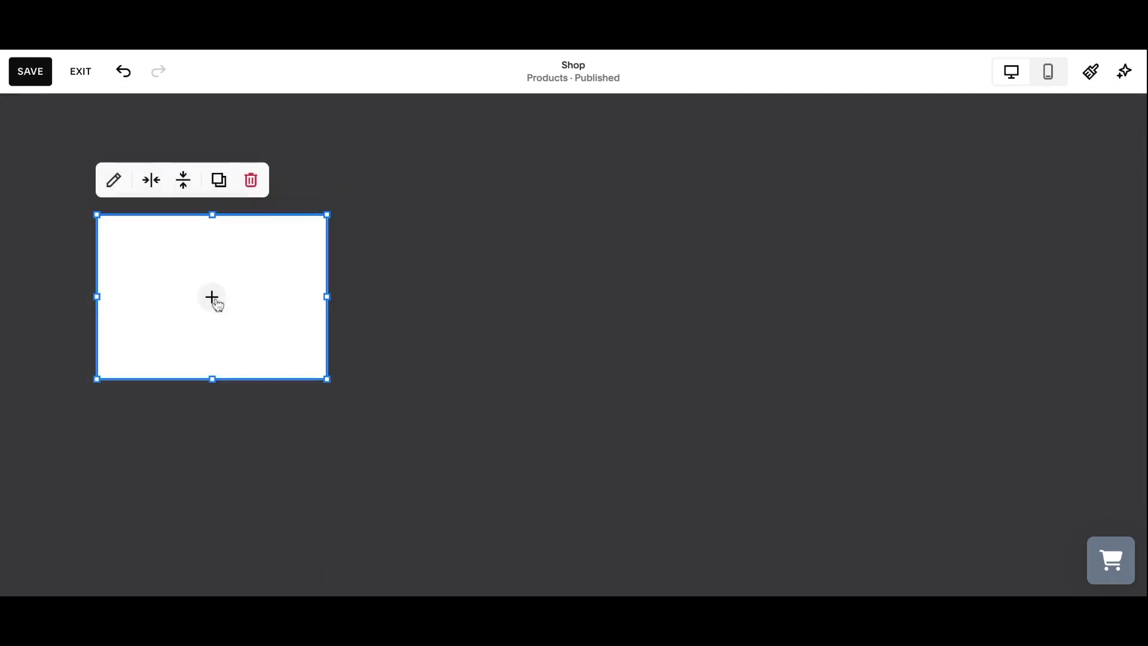
pyautogui.click(212, 298)
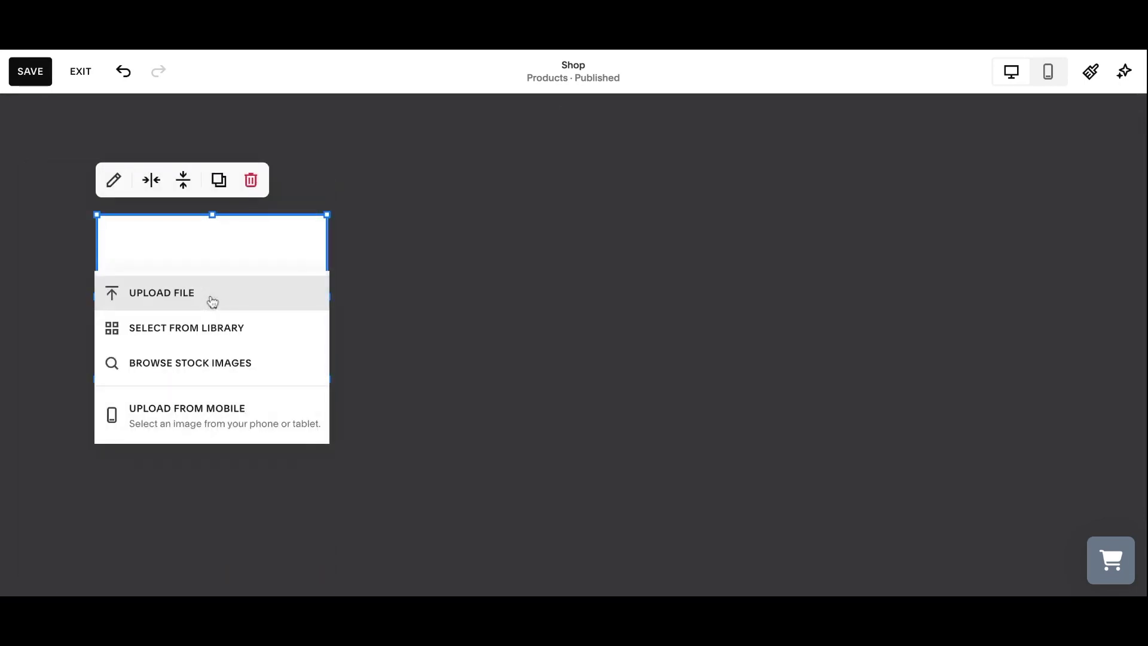
pyautogui.click(212, 300)
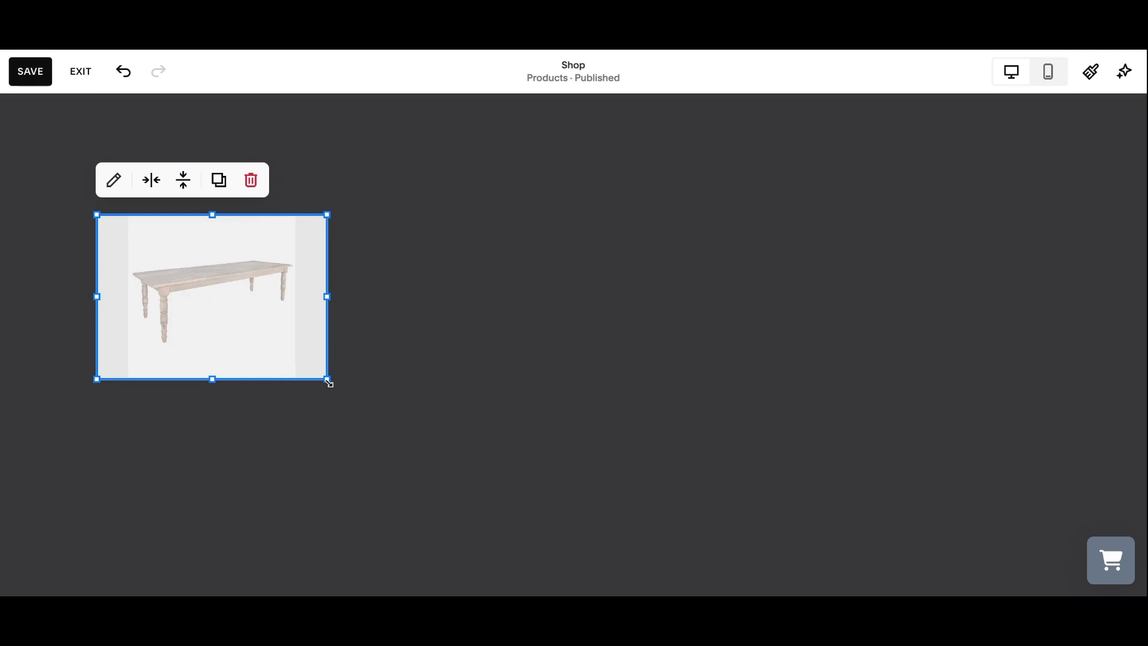
pyautogui.moveTo(330, 383); pyautogui.dragTo(367, 437)
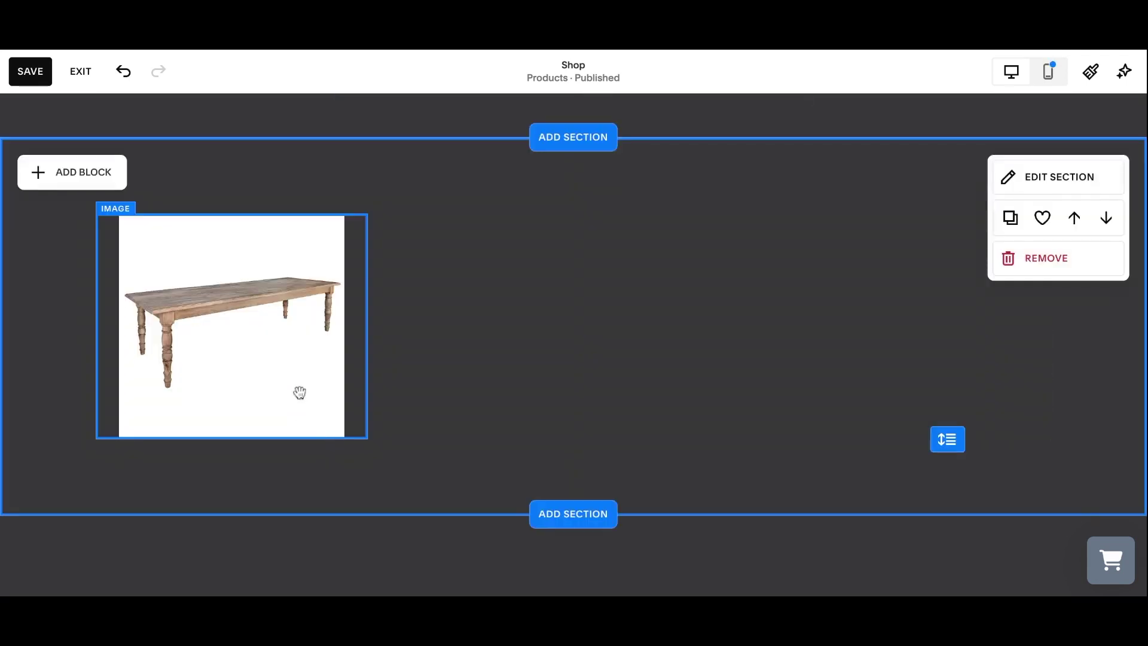
# Add a text block below the table photo reading 'Wooden Vintage Dining Table' in bold.
pyautogui.click(100, 185)
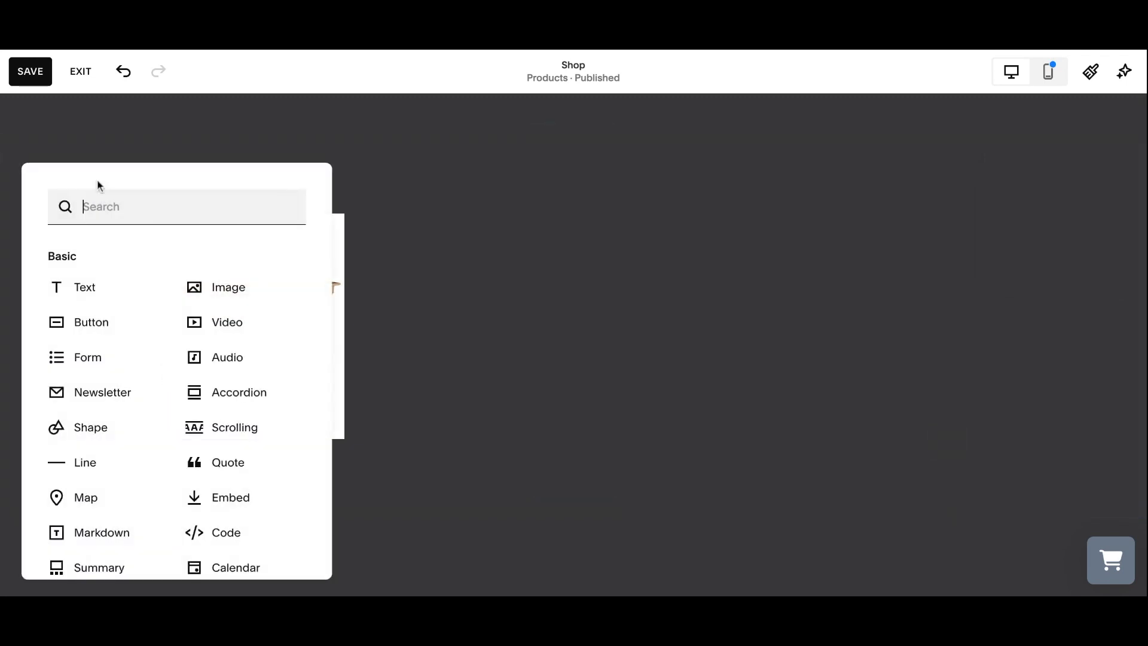
pyautogui.click(105, 293)
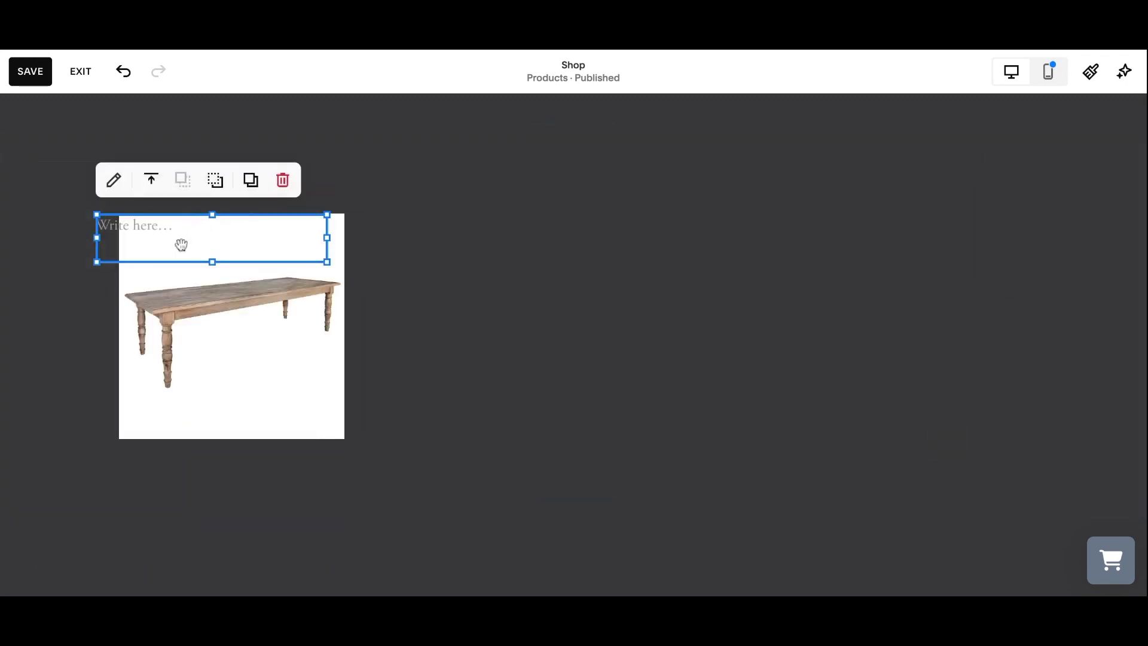
pyautogui.moveTo(174, 252); pyautogui.dragTo(172, 484)
pyautogui.click(119, 466)
pyautogui.write('Wooden Vintage Dining Table')
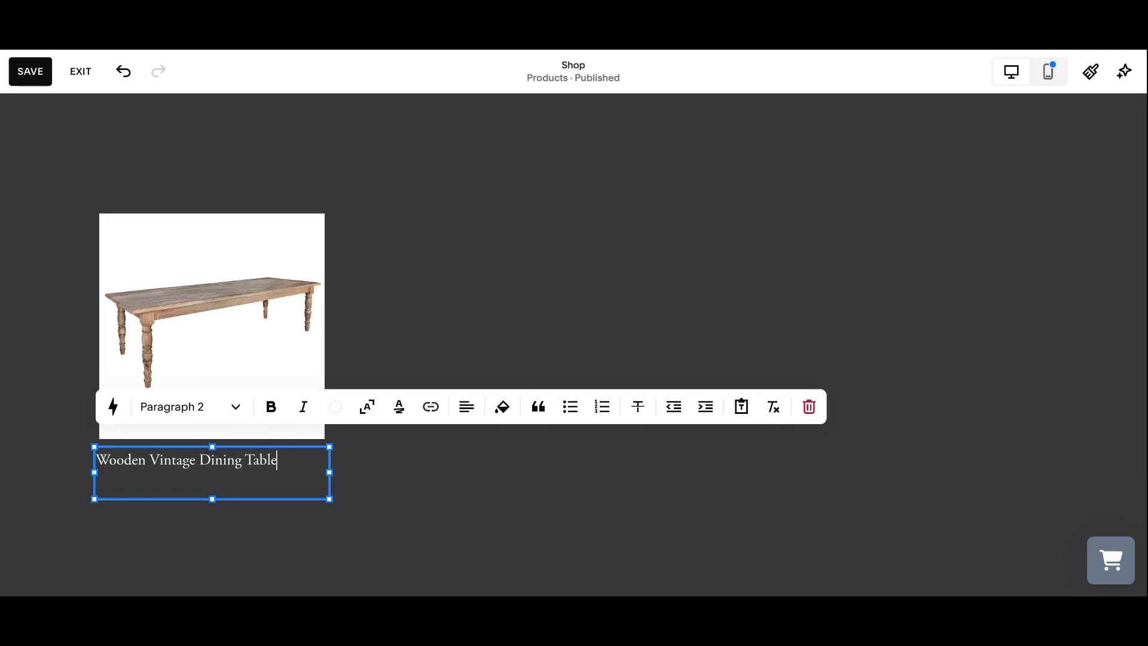
pyautogui.tripleClick(153, 471)
pyautogui.click(271, 408)
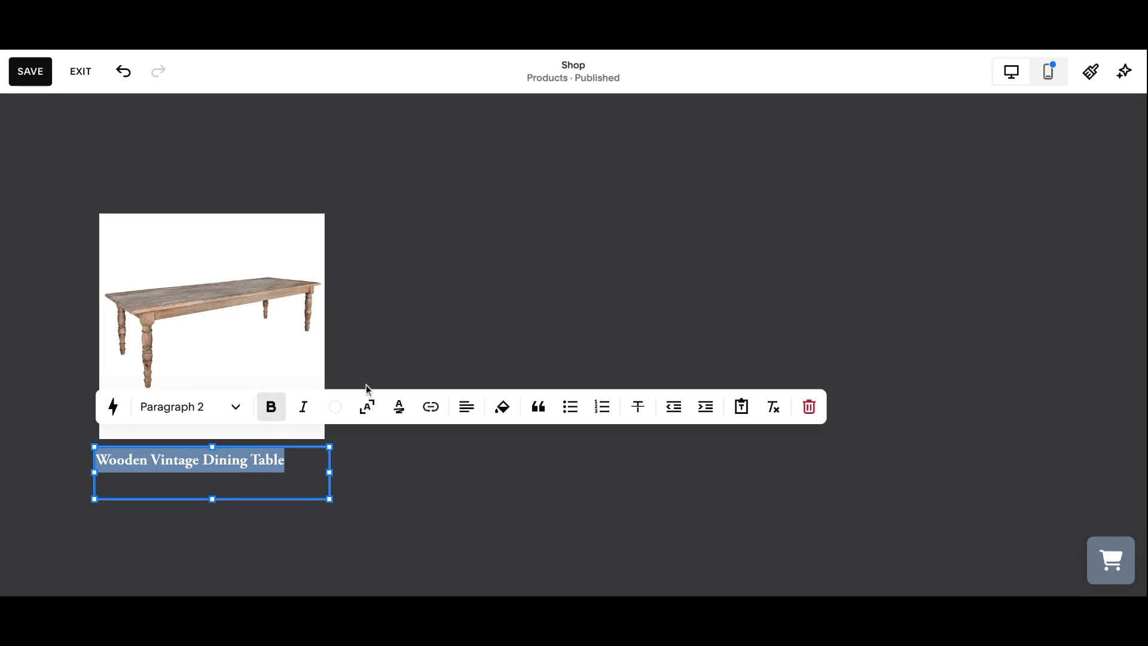
pyautogui.press('Escape')
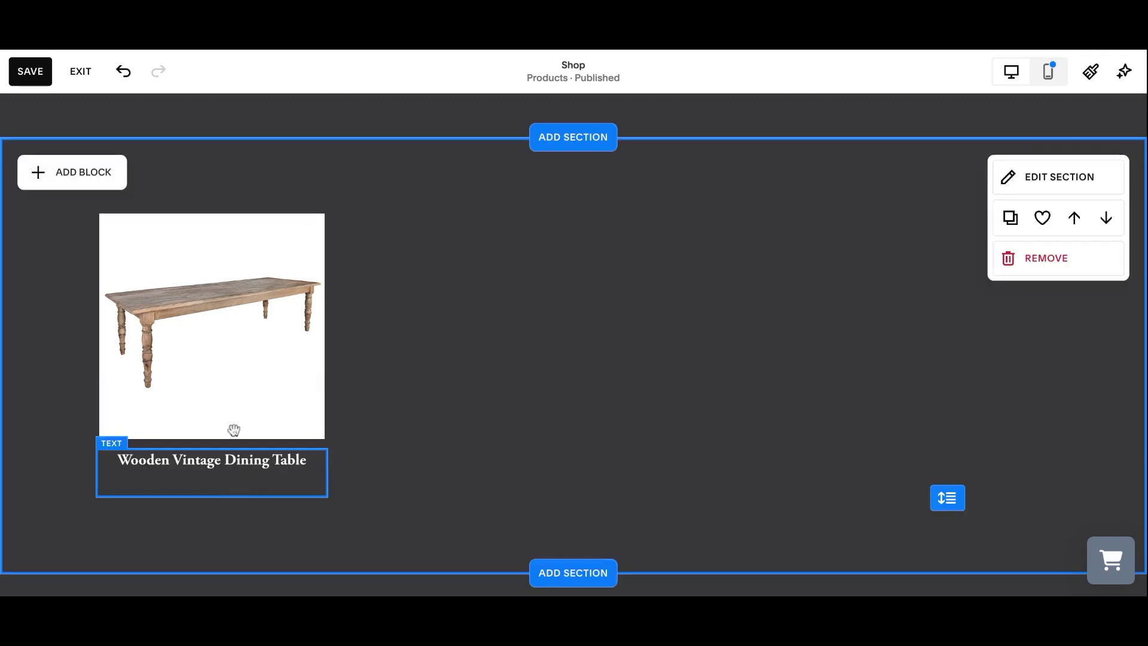
# Add a code block beneath the title and select its placeholder Hello, World! code.
pyautogui.click(90, 173)
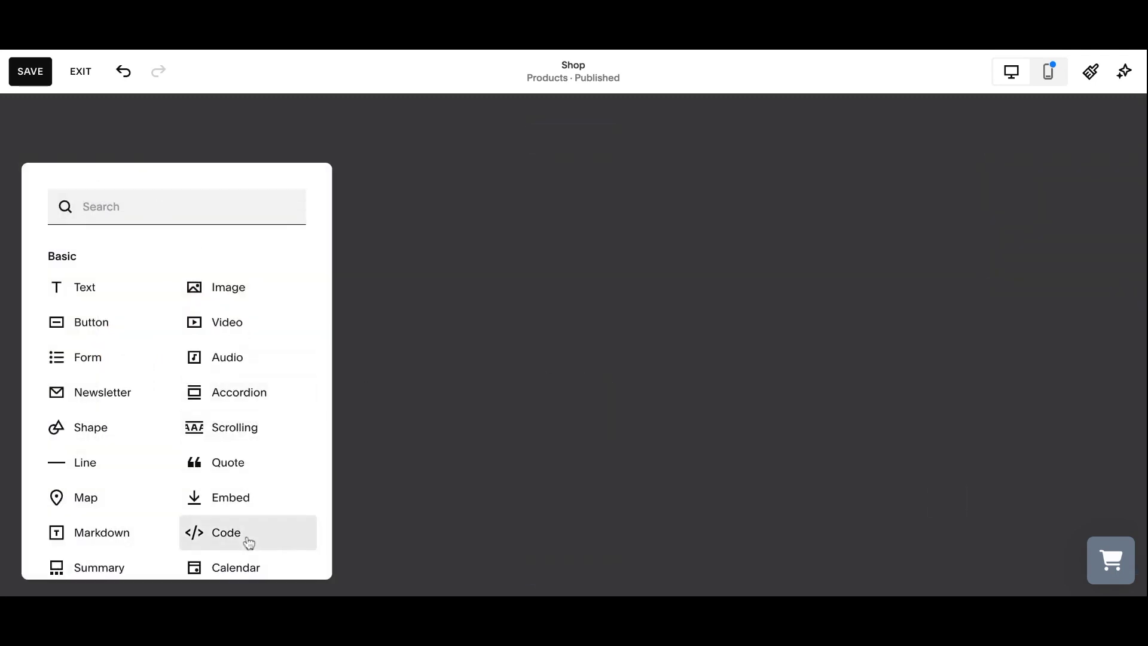
pyautogui.click(248, 538)
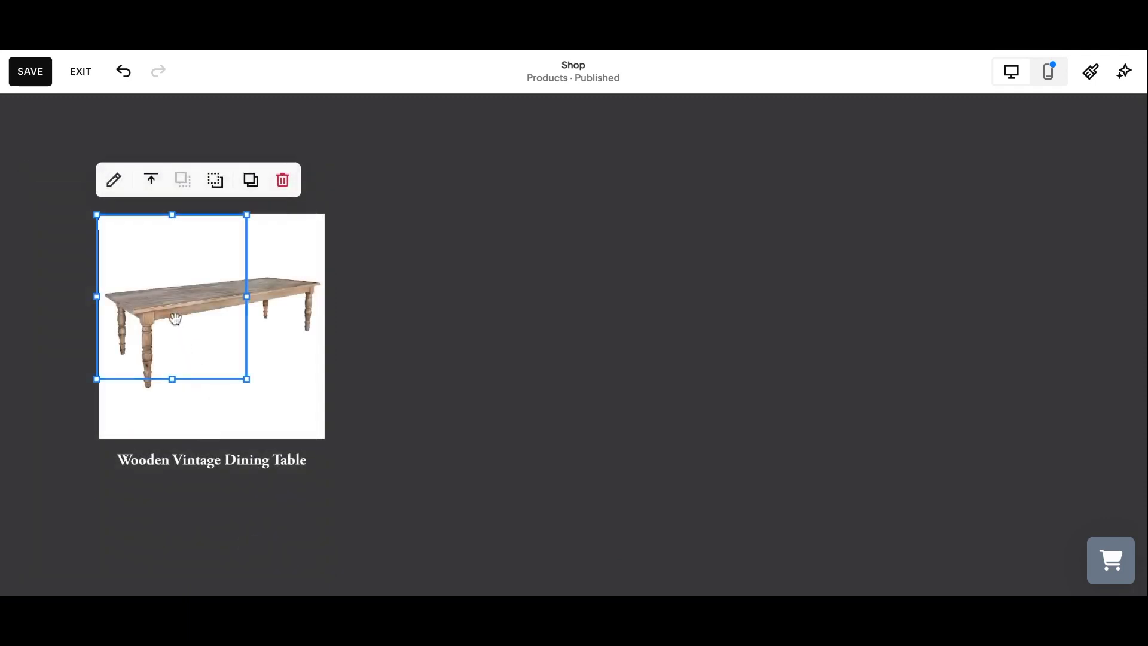
pyautogui.moveTo(176, 320); pyautogui.dragTo(215, 409)
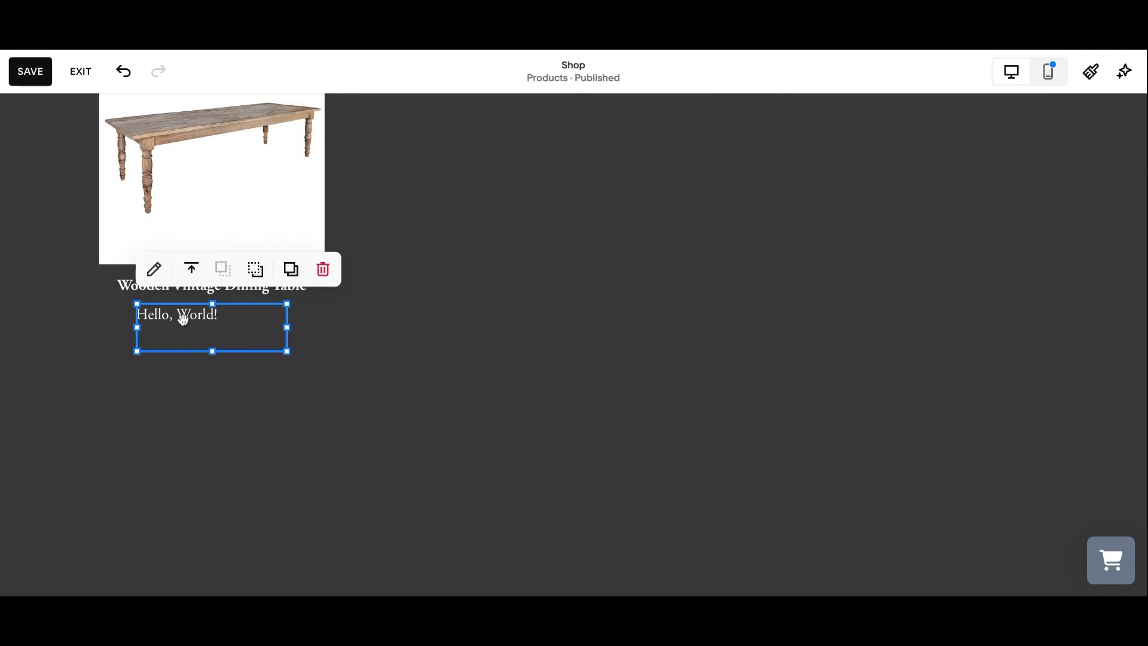
pyautogui.doubleClick(183, 320)
pyautogui.doubleClick(441, 282)
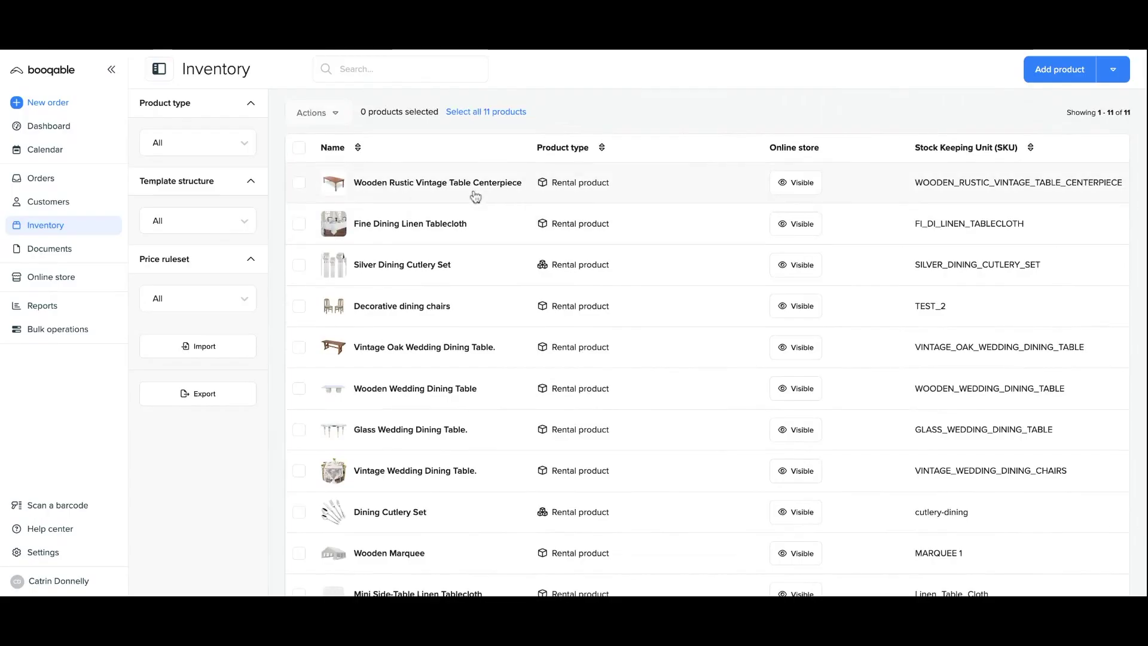
# Copy the Add to cart button HTML embed for the Wooden Rustic Vintage Table Centerpiece product.
pyautogui.click(475, 196)
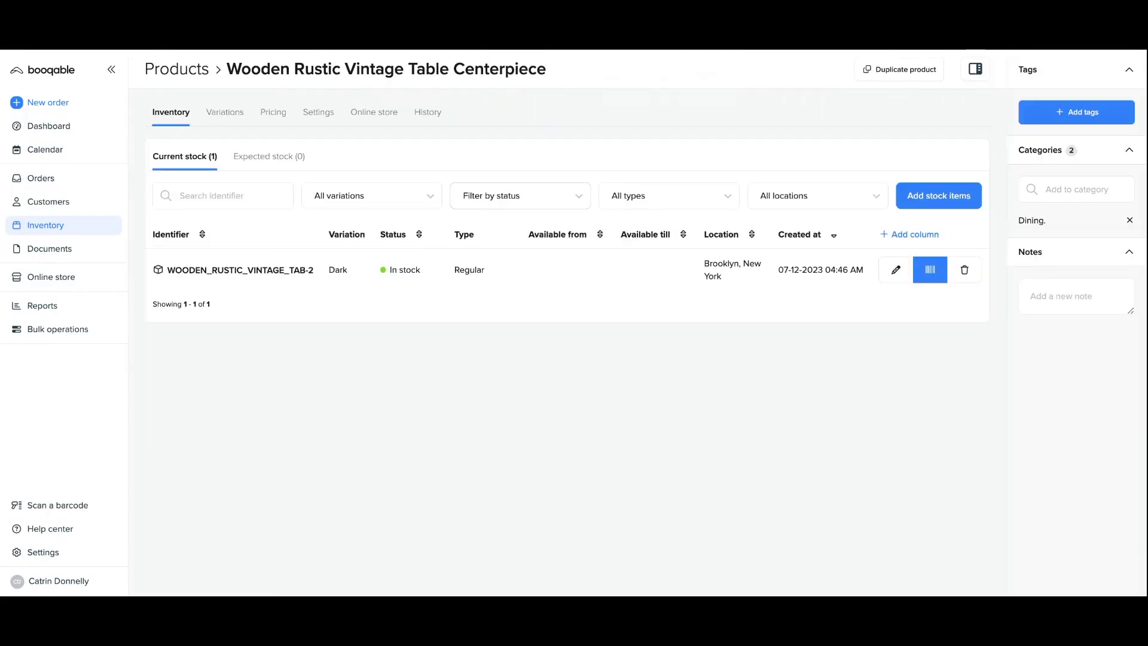
pyautogui.click(375, 118)
pyautogui.scroll(-15, 515, 370)
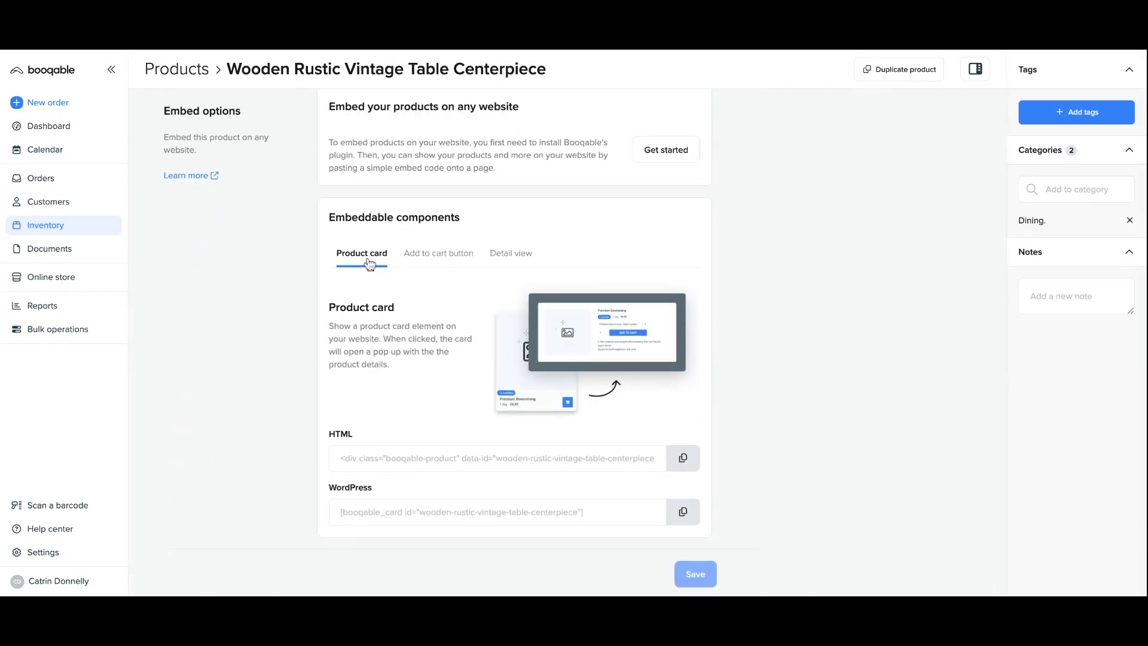
pyautogui.click(440, 263)
pyautogui.click(685, 463)
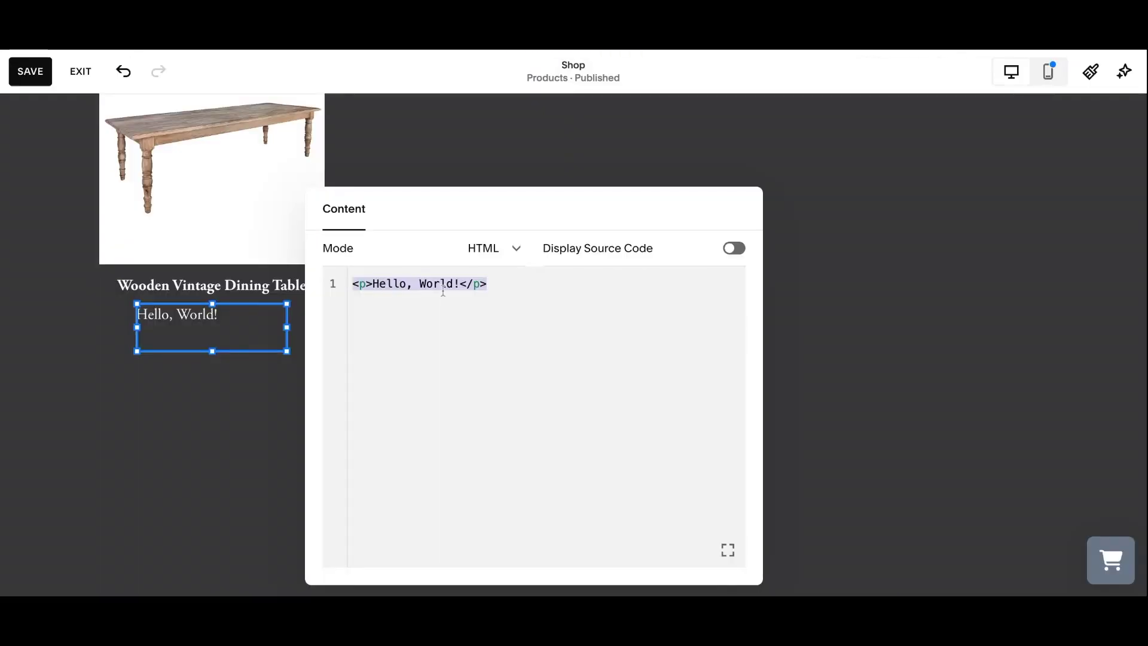
# Paste the Booqable embed into the code block, save, and check the table's variation options.
pyautogui.hotkey('ctrl', 'v')
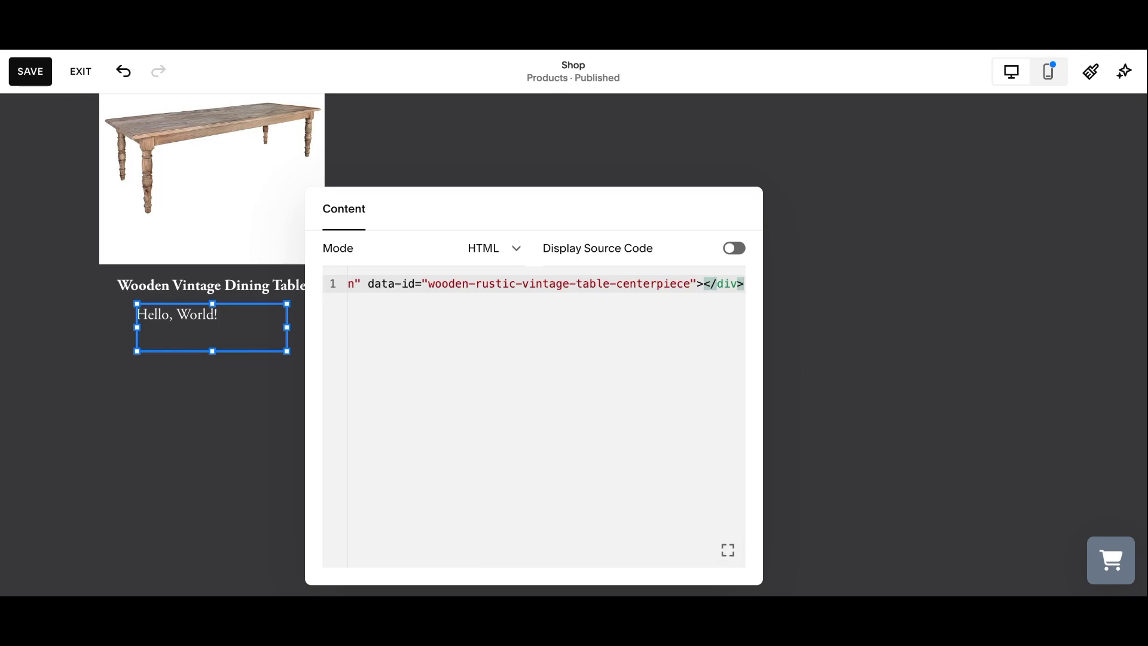
pyautogui.click(29, 80)
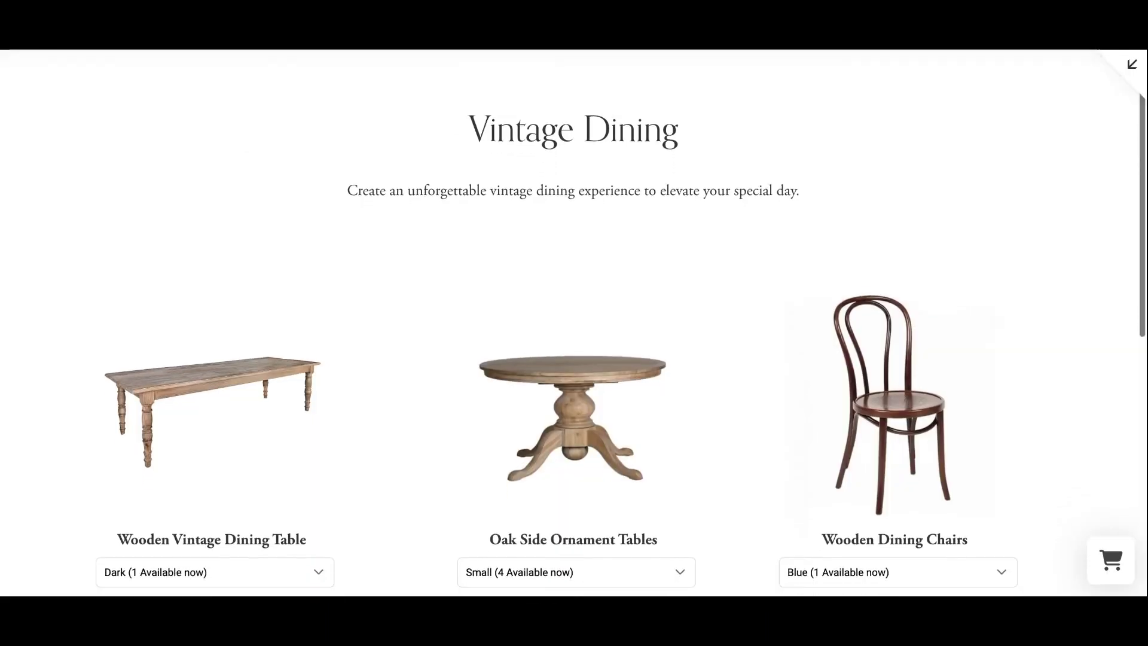
pyautogui.scroll(-2, 574, 323)
pyautogui.scroll(-3, 574, 323)
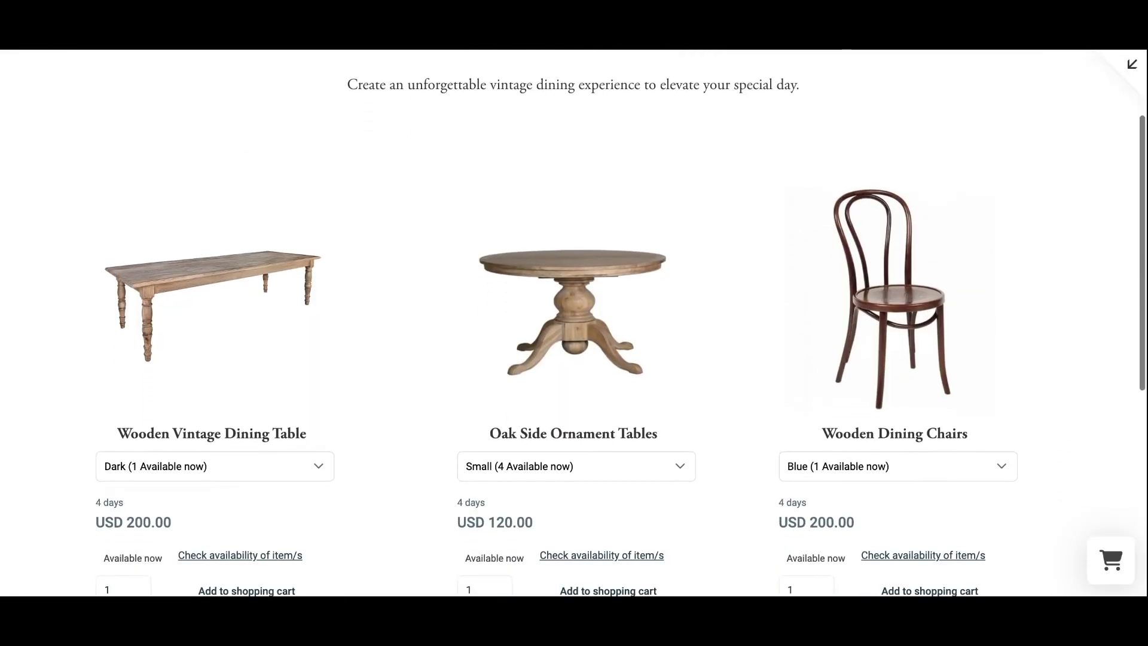
pyautogui.scroll(1, 574, 323)
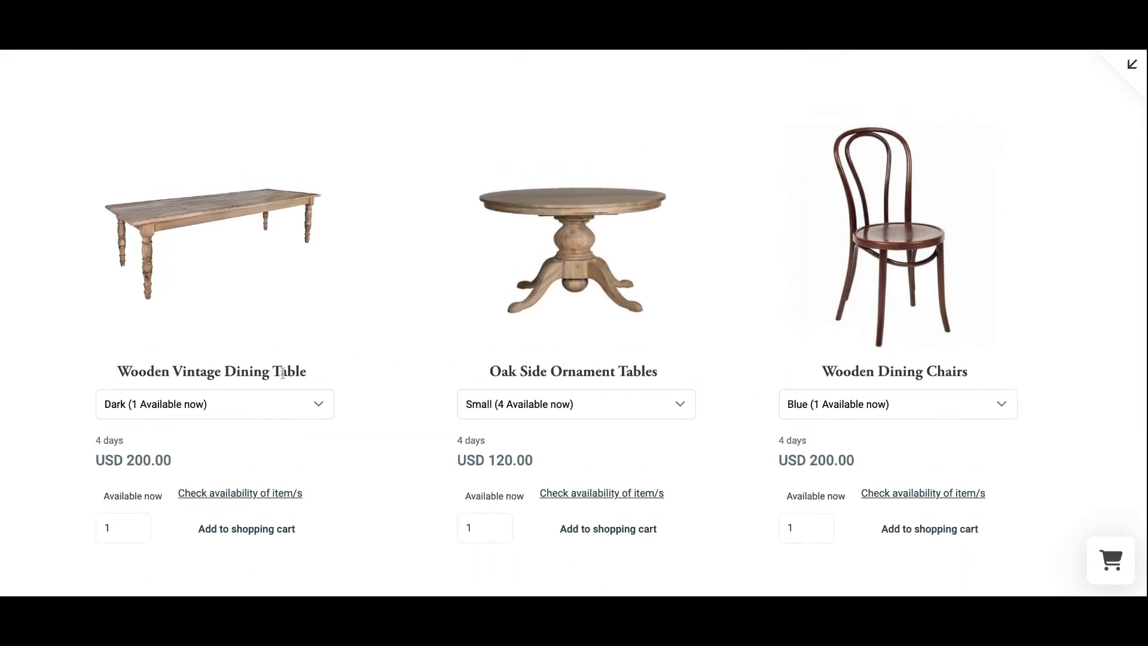
pyautogui.click(322, 406)
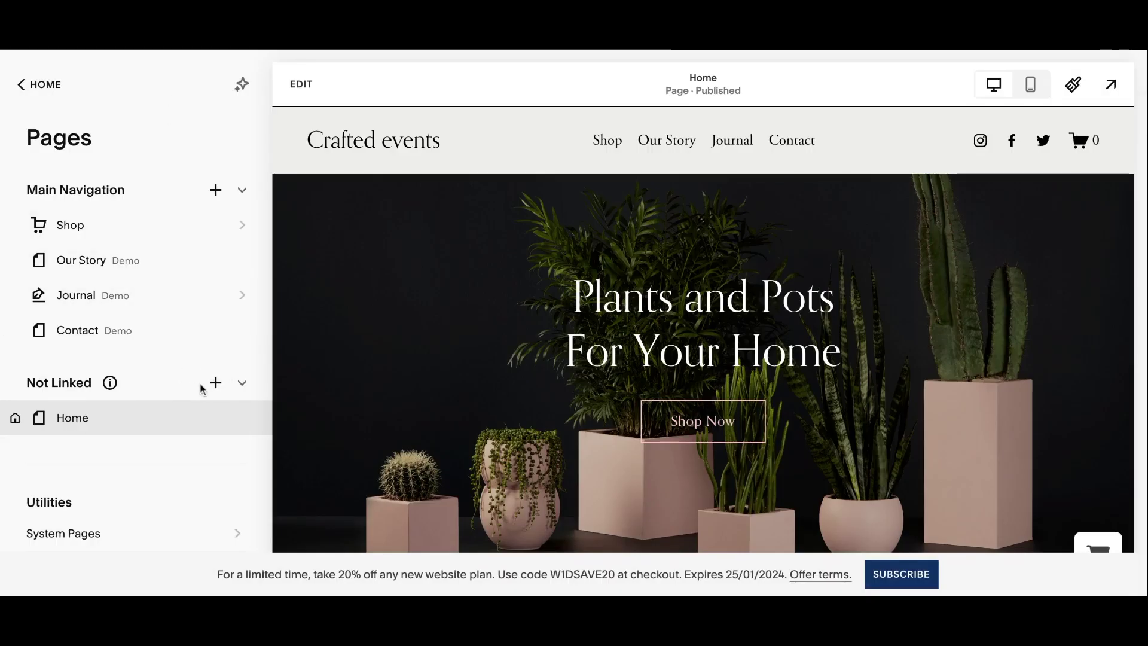
# Create a new unlinked page from the About layout named 'Wooden Dining Chair' and preview it.
pyautogui.click(215, 384)
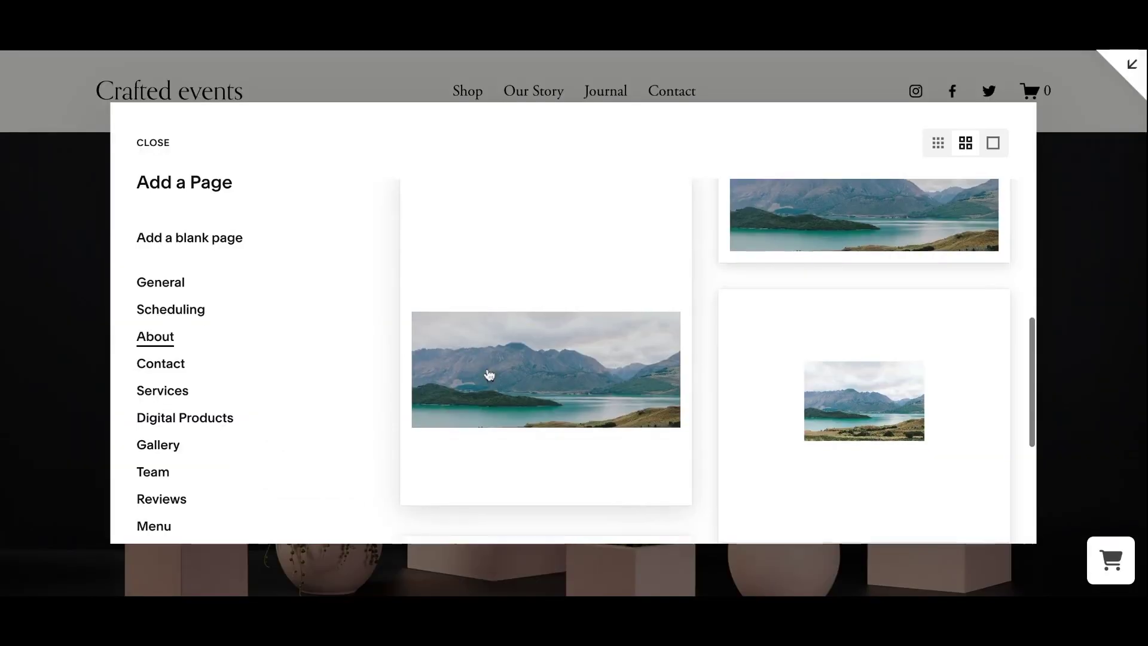
pyautogui.scroll(5, 487, 374)
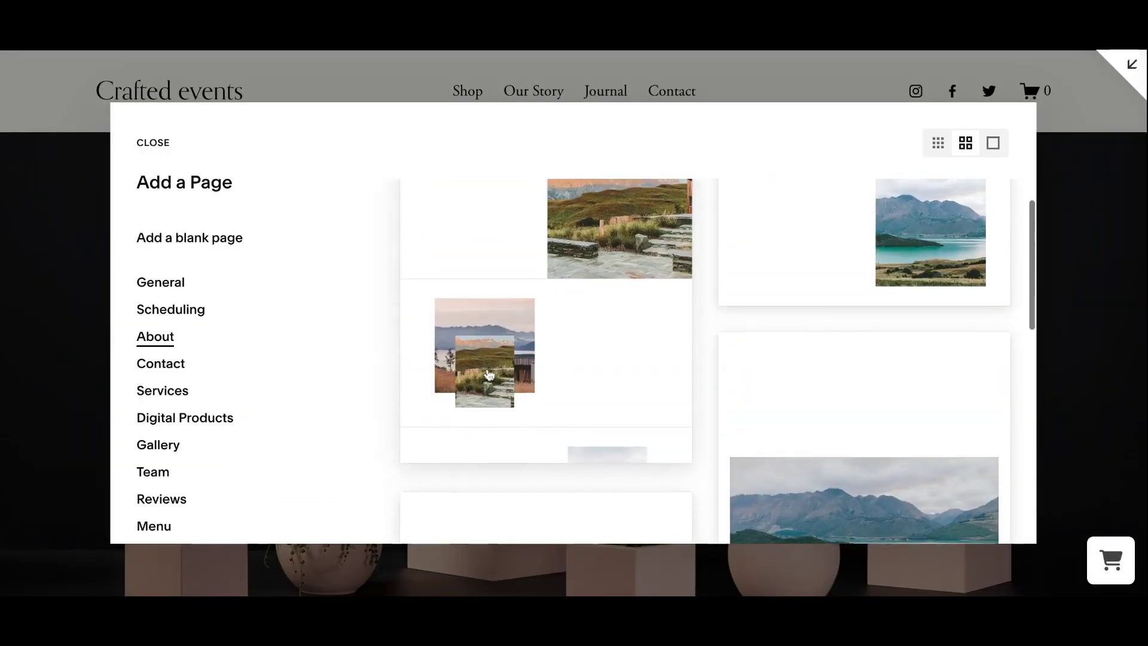
pyautogui.click(616, 246)
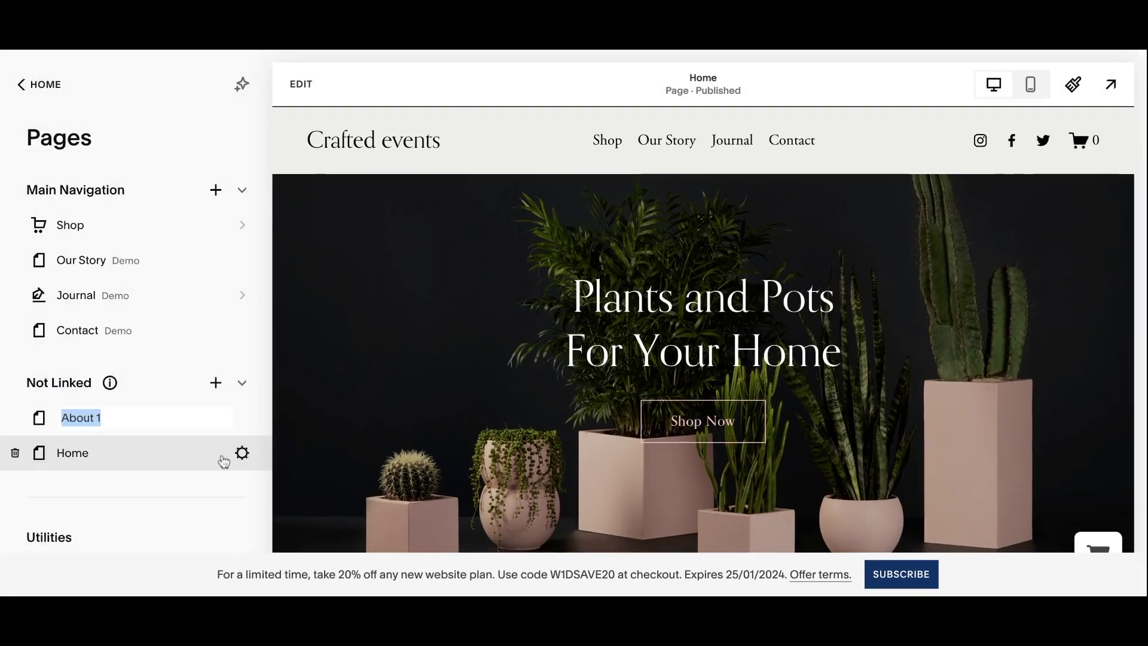
pyautogui.write('Wooden Dining Chair')
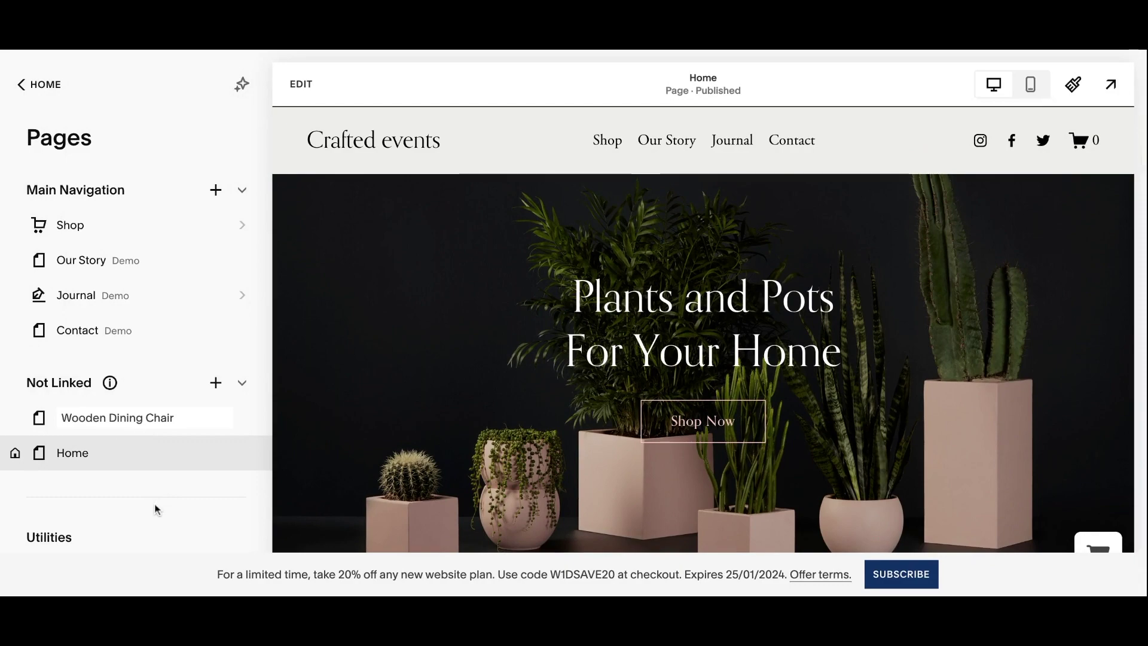
pyautogui.click(154, 425)
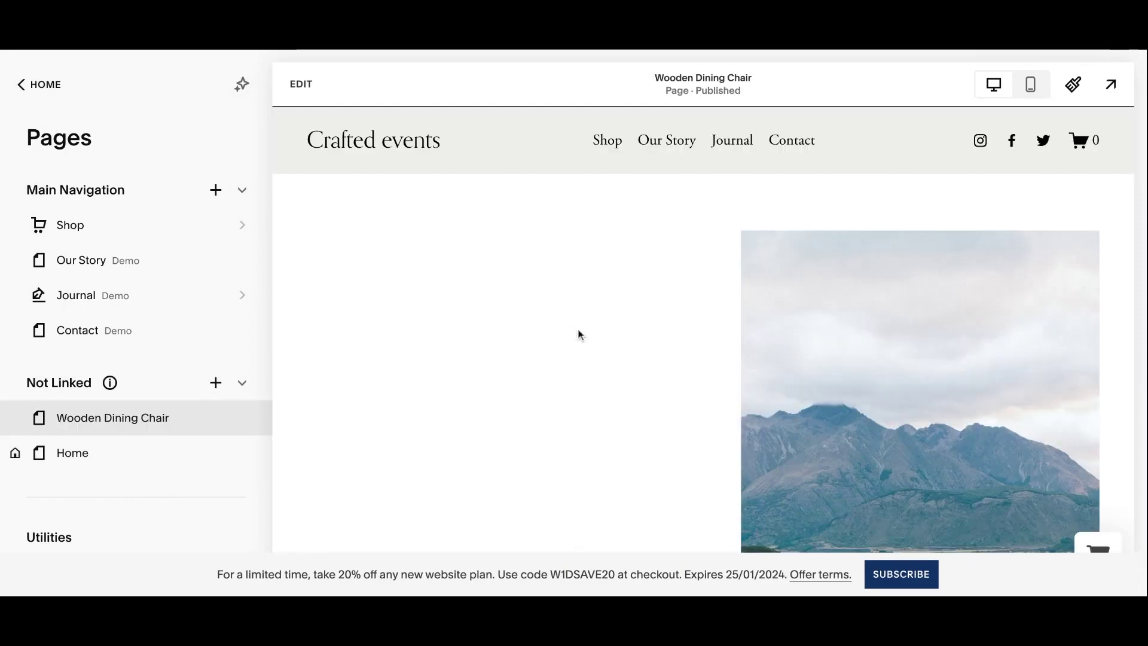
pyautogui.scroll(-6, 578, 333)
pyautogui.scroll(8, 577, 333)
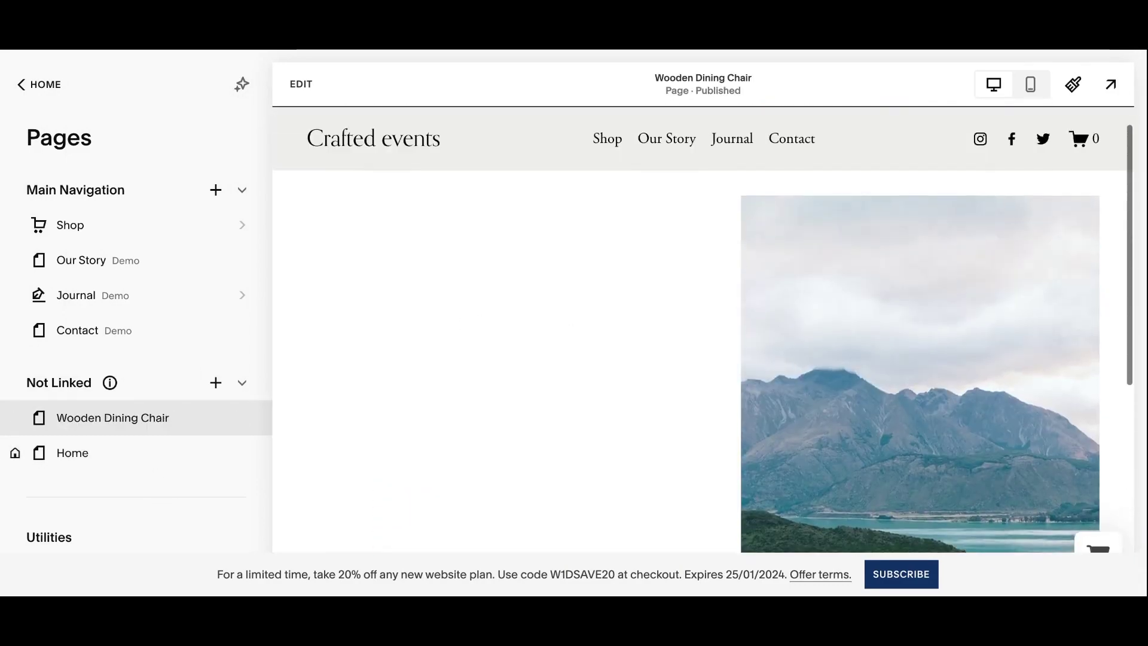
pyautogui.scroll(-2, 578, 333)
# Replace the mountain image with an uploaded wooden chair photo.
pyautogui.click(300, 84)
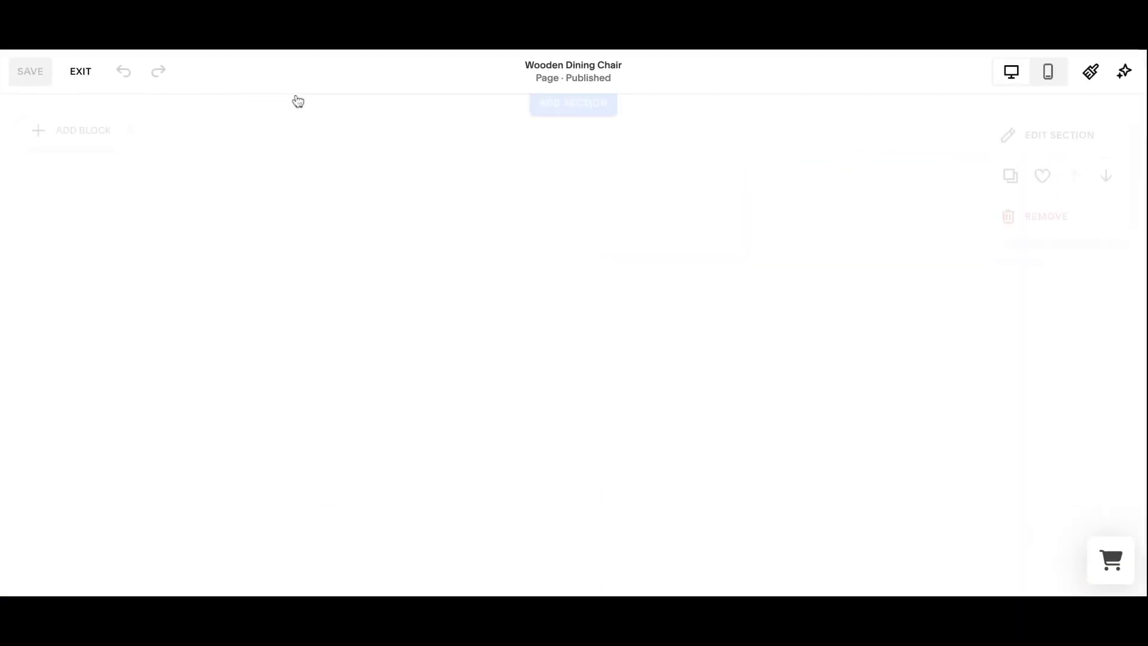
pyautogui.click(786, 371)
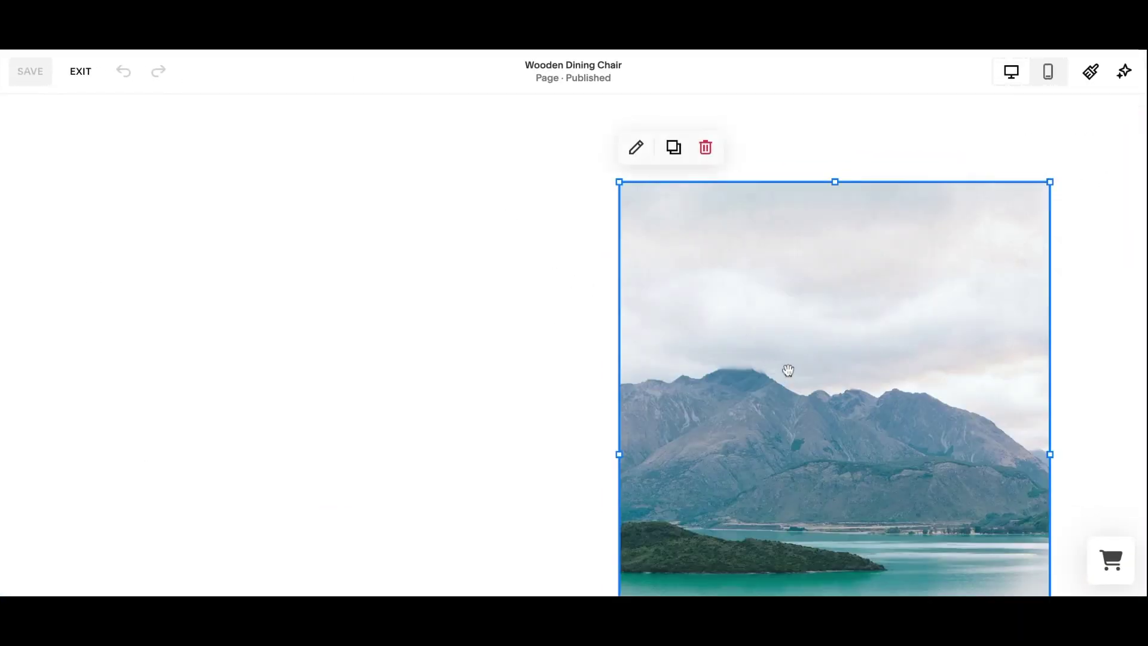
pyautogui.click(636, 148)
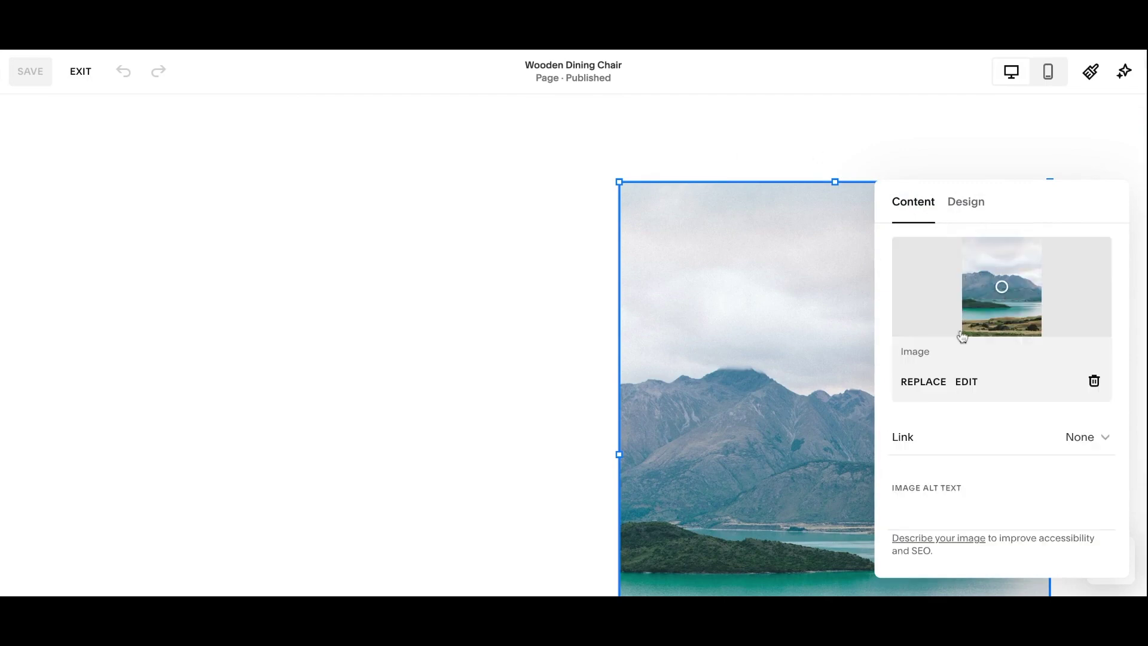
pyautogui.click(923, 381)
pyautogui.click(789, 427)
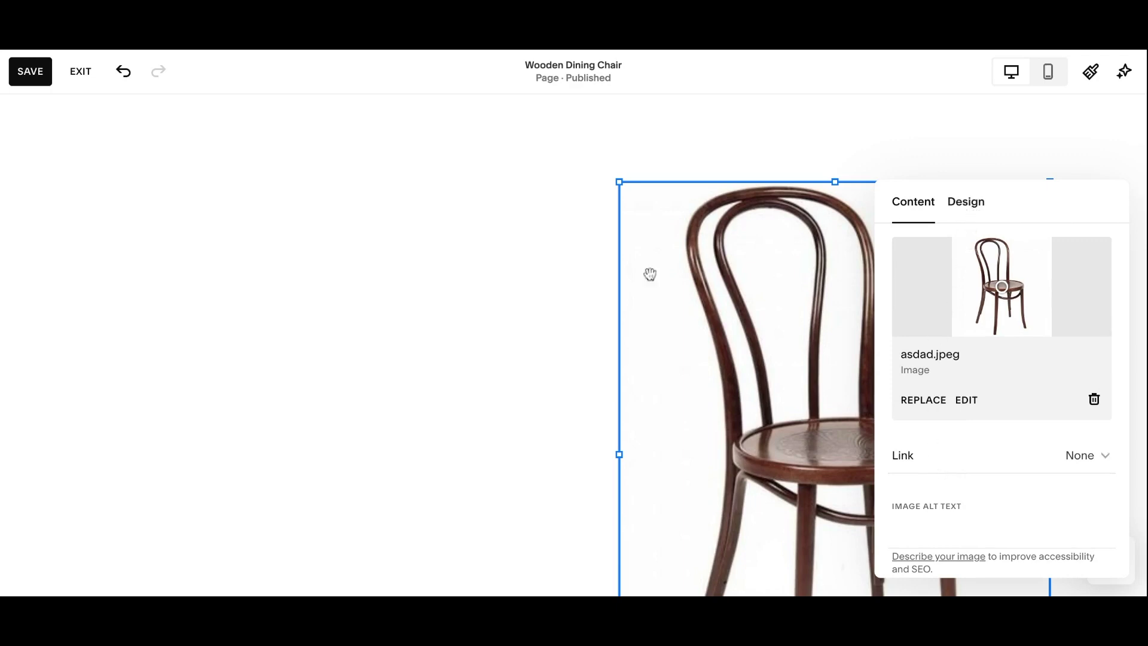
pyautogui.click(502, 334)
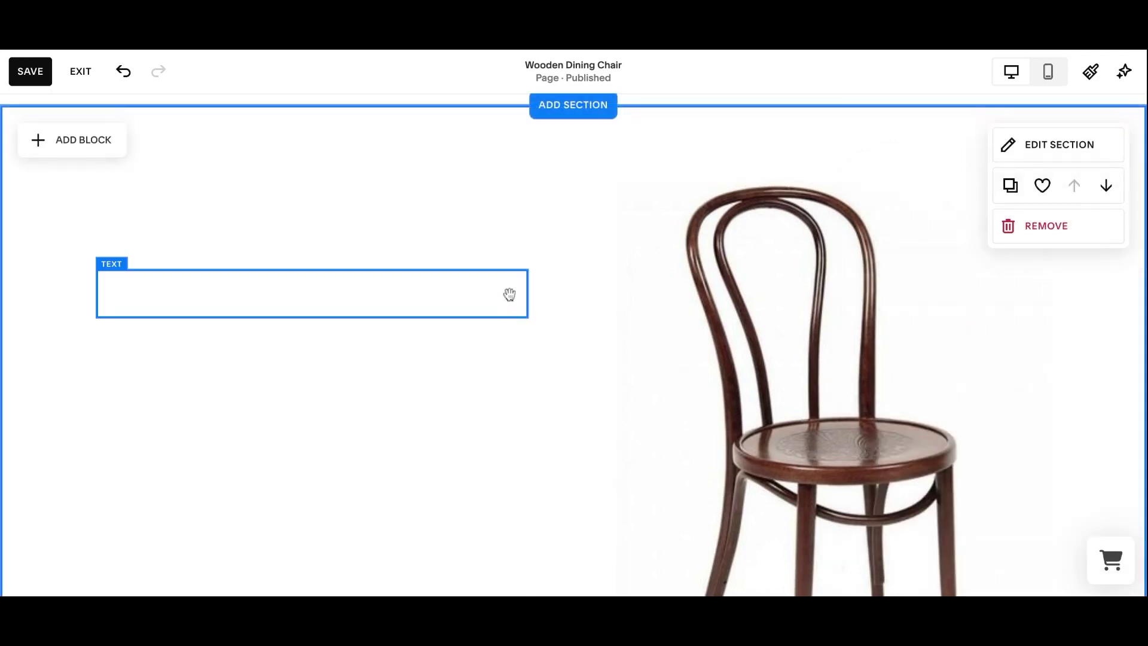
# Add the 'Wooden Dining Chair' heading and pasted description paragraphs beside the photo, then save.
pyautogui.click(468, 280)
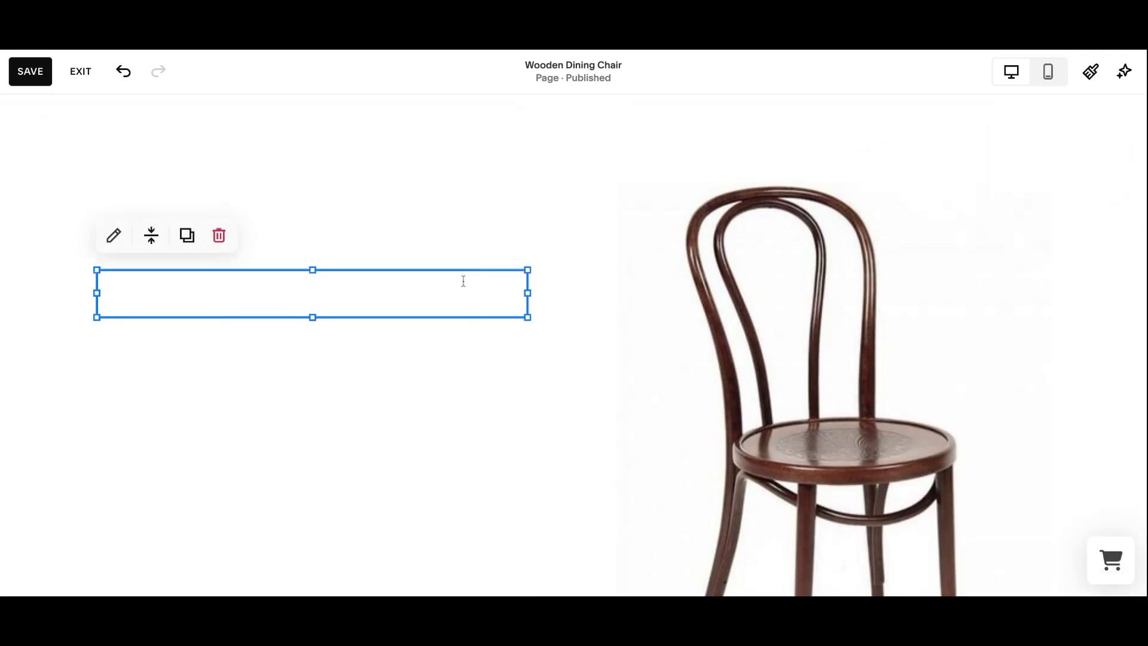
pyautogui.click(462, 280)
pyautogui.write('Wooden Dining Chair')
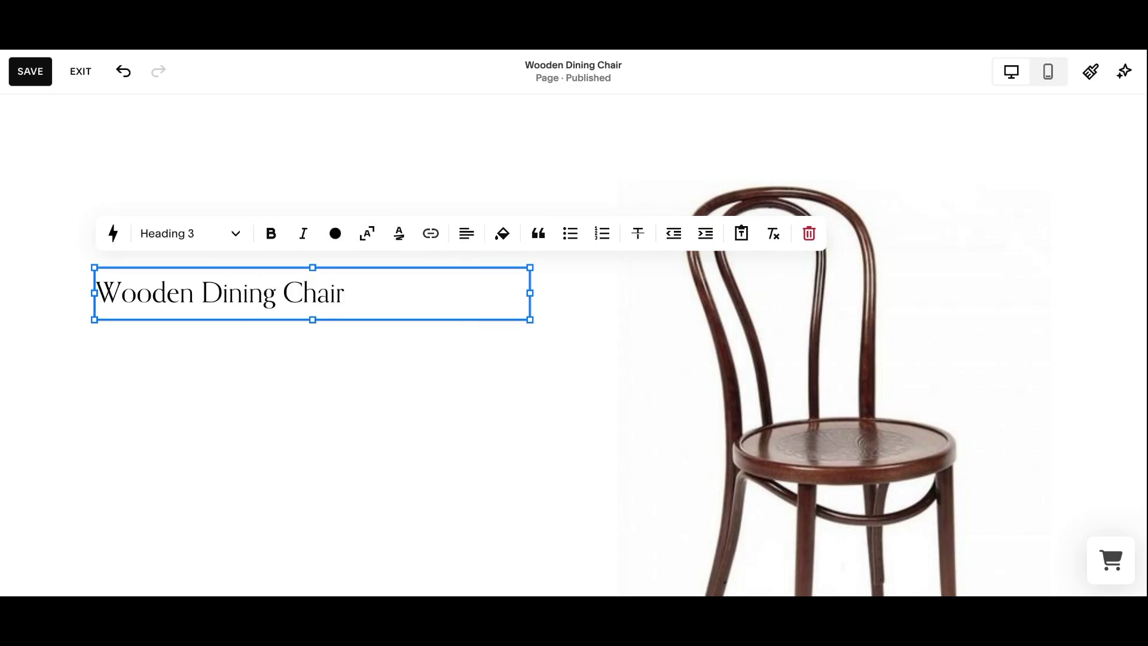
pyautogui.click(336, 429)
pyautogui.click(139, 369)
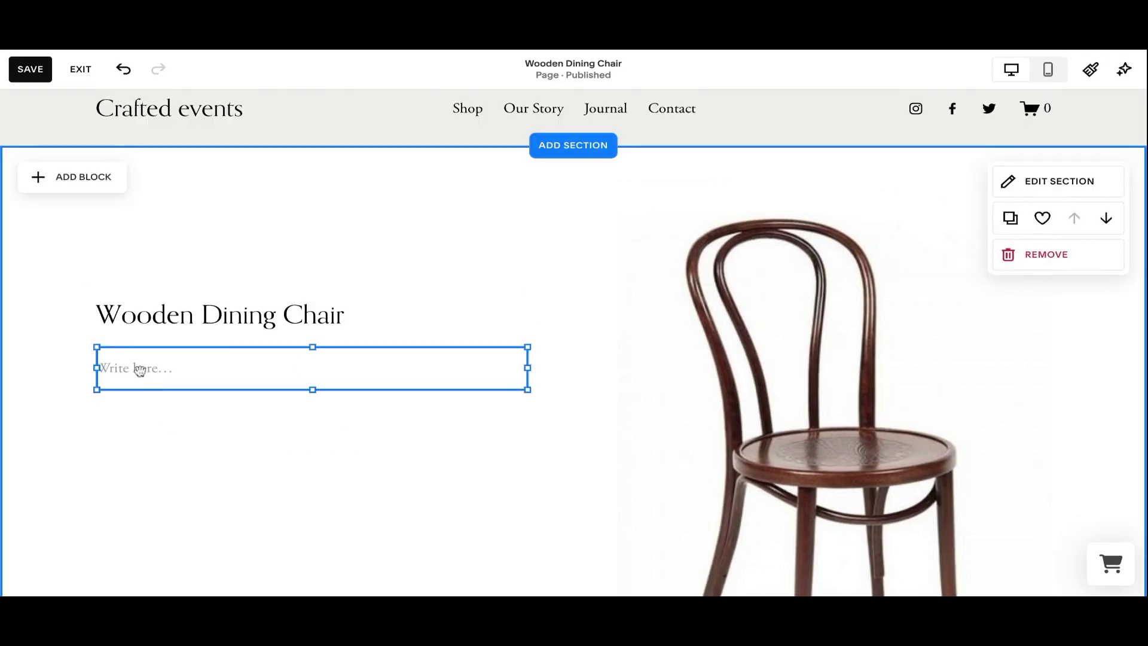
pyautogui.click(140, 369)
pyautogui.write("Add a touch of elegance to your dining experience with our Wooden Dining Chairs. These stunning pieces are more than just furniture, they are a statement. Crafted with unwavering attention to detail, each chair boasts a unique design that combines both classic and contemporary elements.  The intricate carvings and plush seating offer a blend of comfort and style that will instantly elevate your dining room aesthetics. Whether you're hosting a dinner party, family gathering, or a romantic meal for two, these chairs will certainly impress your guests.  Renting our Decorative Dining Chairs allows you to experiment with different styles and designs without the long-term commitment or hefty price tag.")
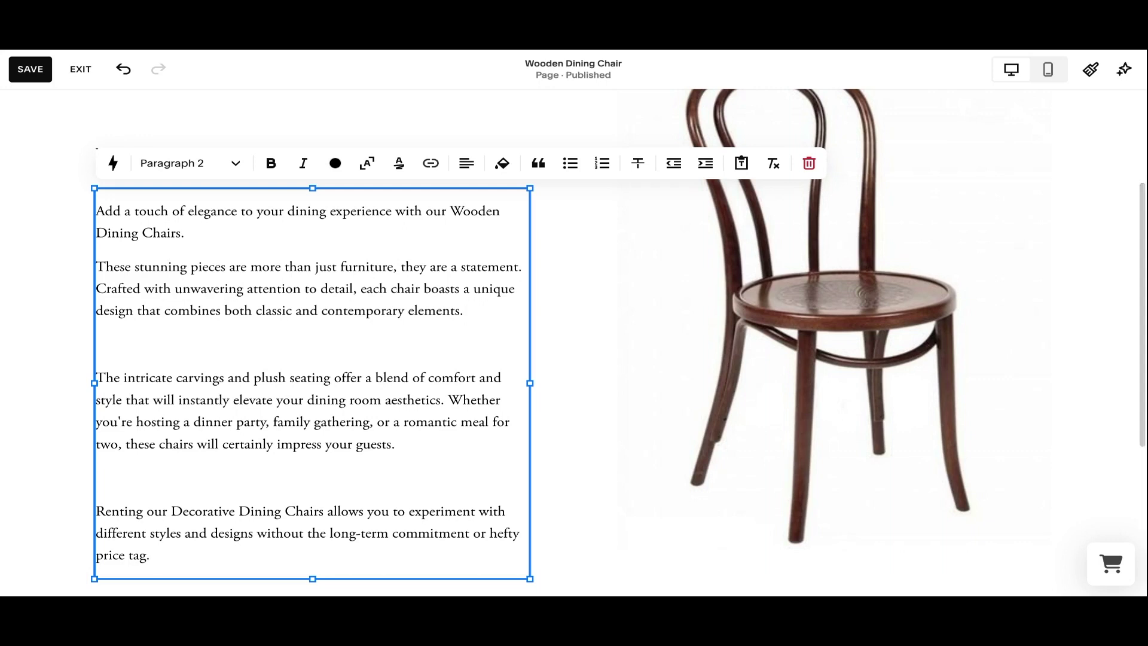
pyautogui.click(37, 68)
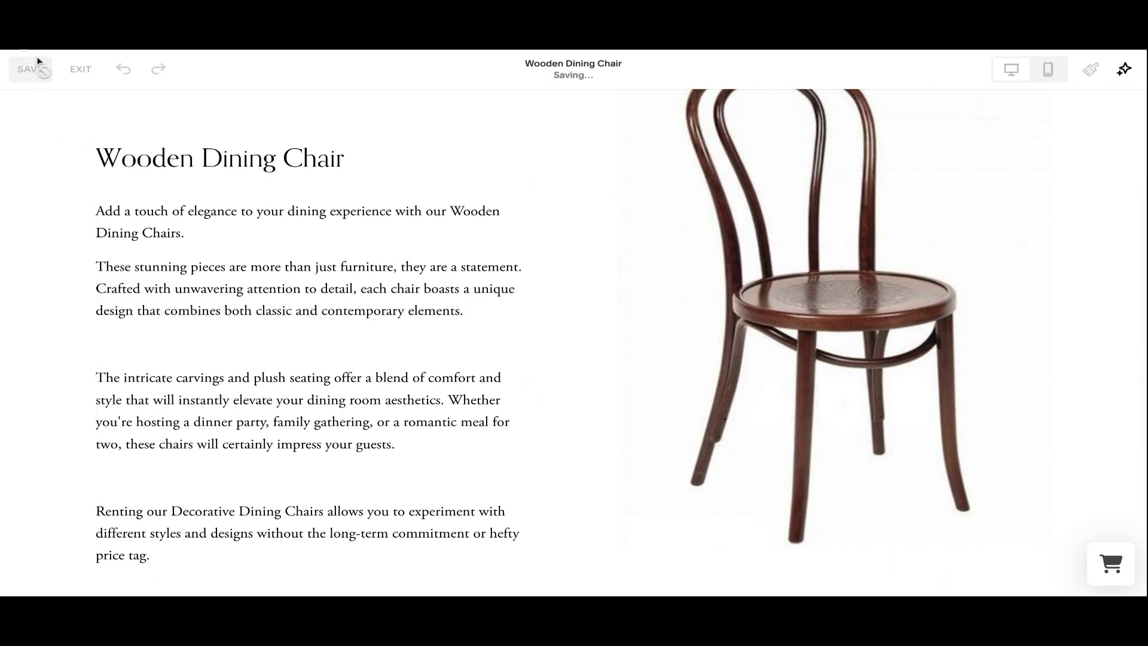
pyautogui.scroll(1, 274, 383)
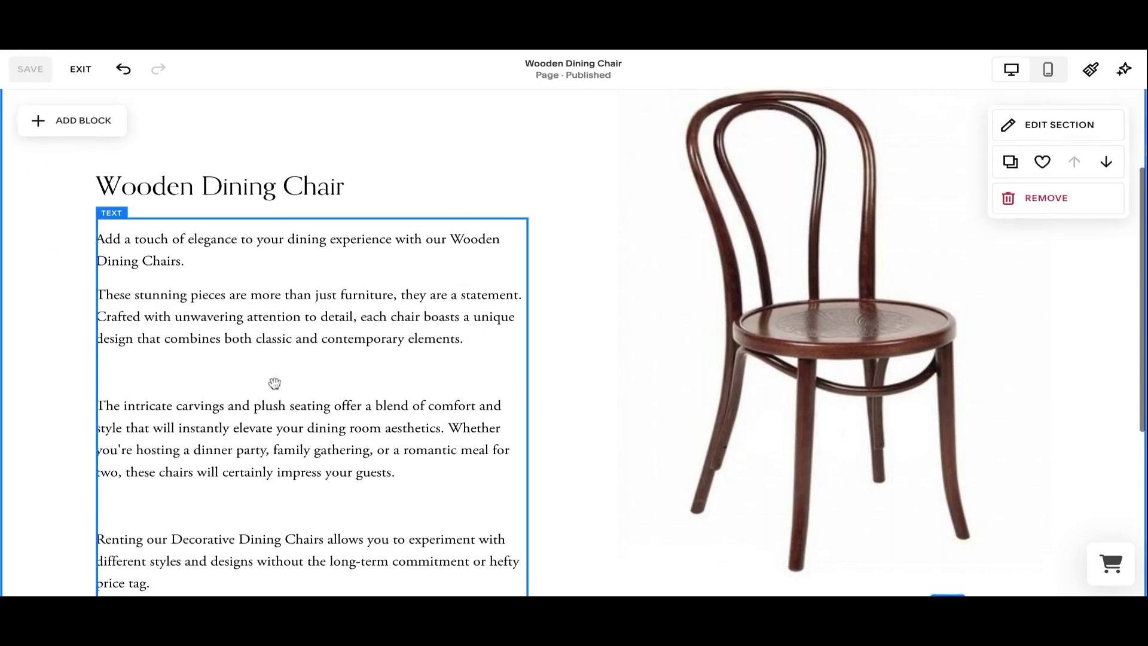
pyautogui.scroll(-1, 275, 384)
pyautogui.scroll(2, 275, 383)
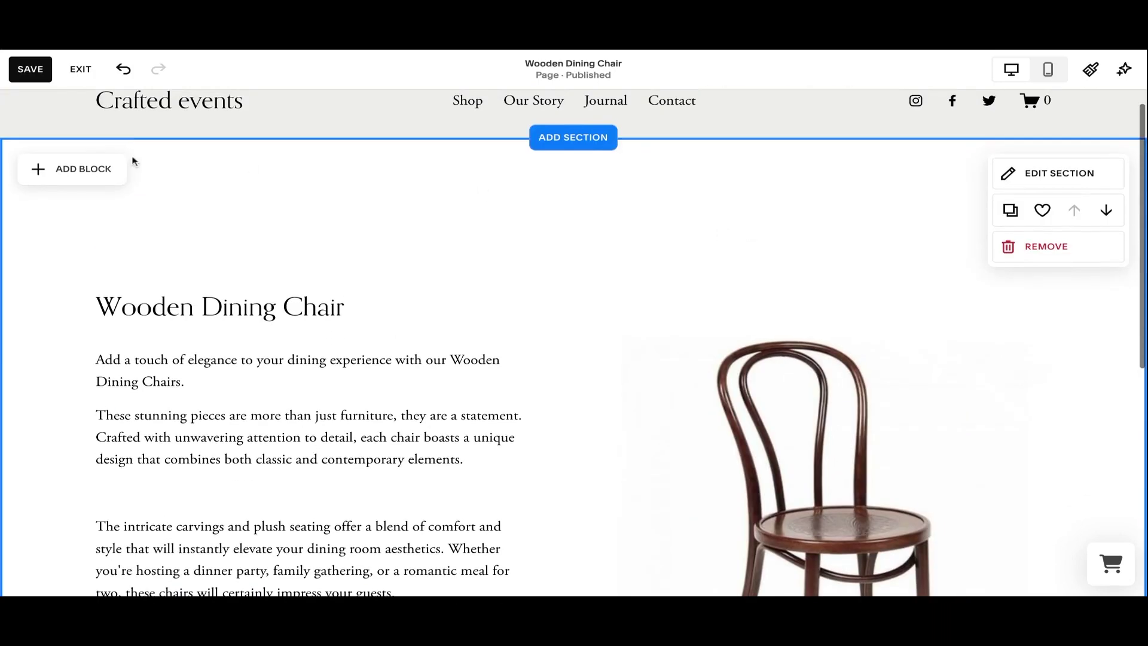
pyautogui.click(74, 171)
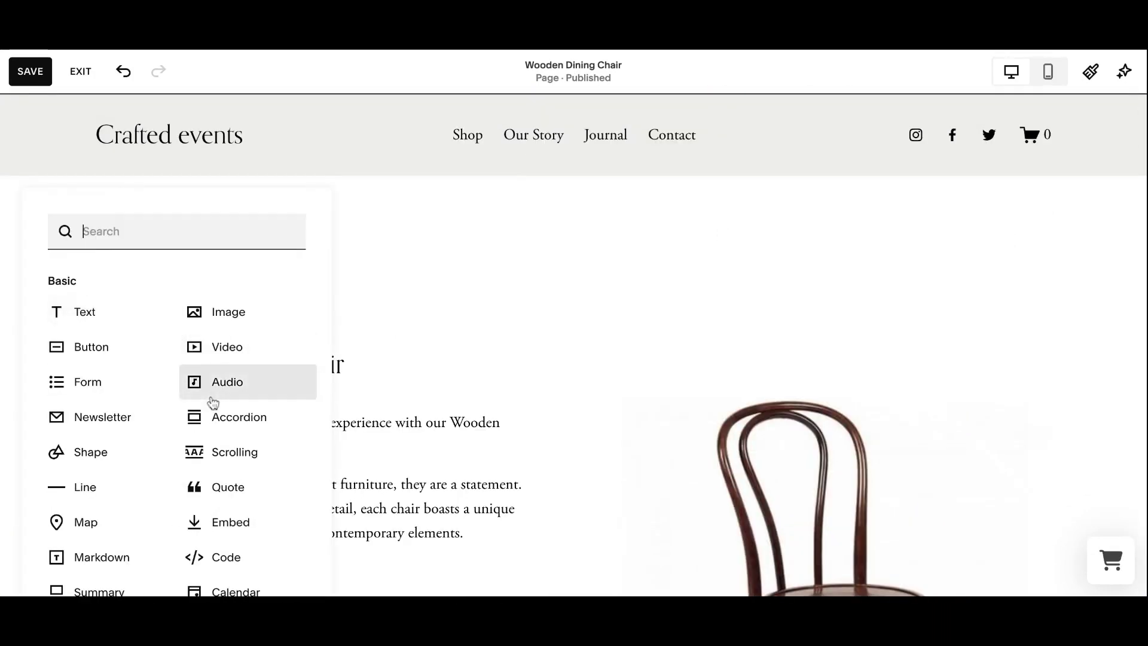
# Add a code block below the chair description holding Booqable's copied add-to-cart button HTML.
pyautogui.scroll(-3, 213, 395)
pyautogui.click(231, 411)
pyautogui.moveTo(179, 288); pyautogui.dragTo(180, 526)
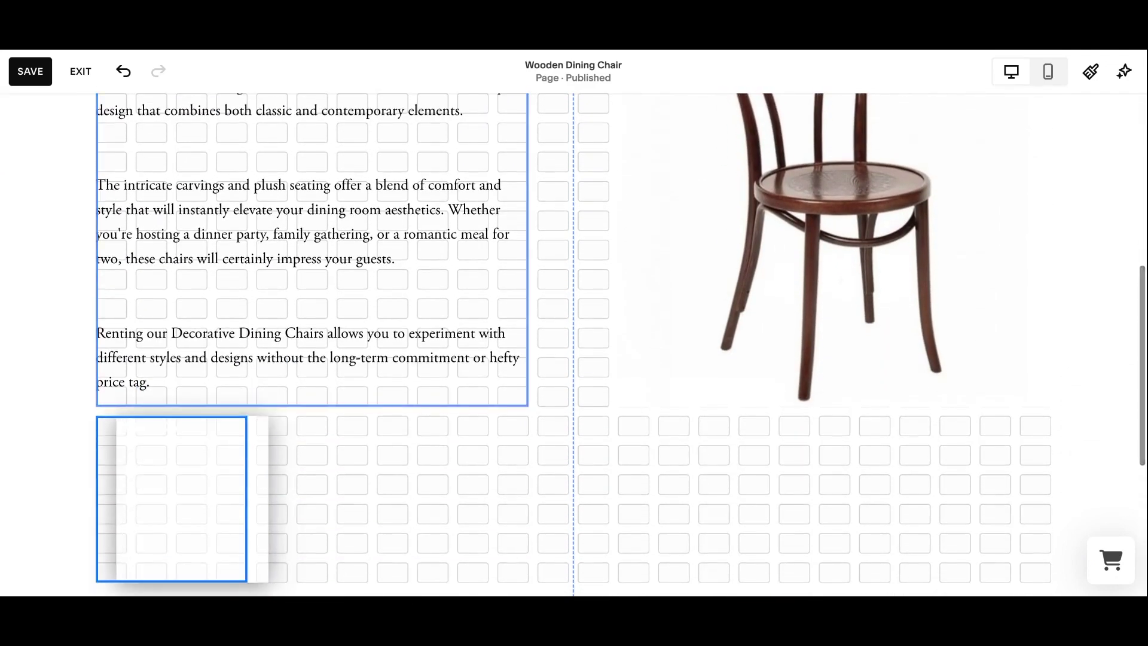
pyautogui.hotkey('ctrl', 'a')
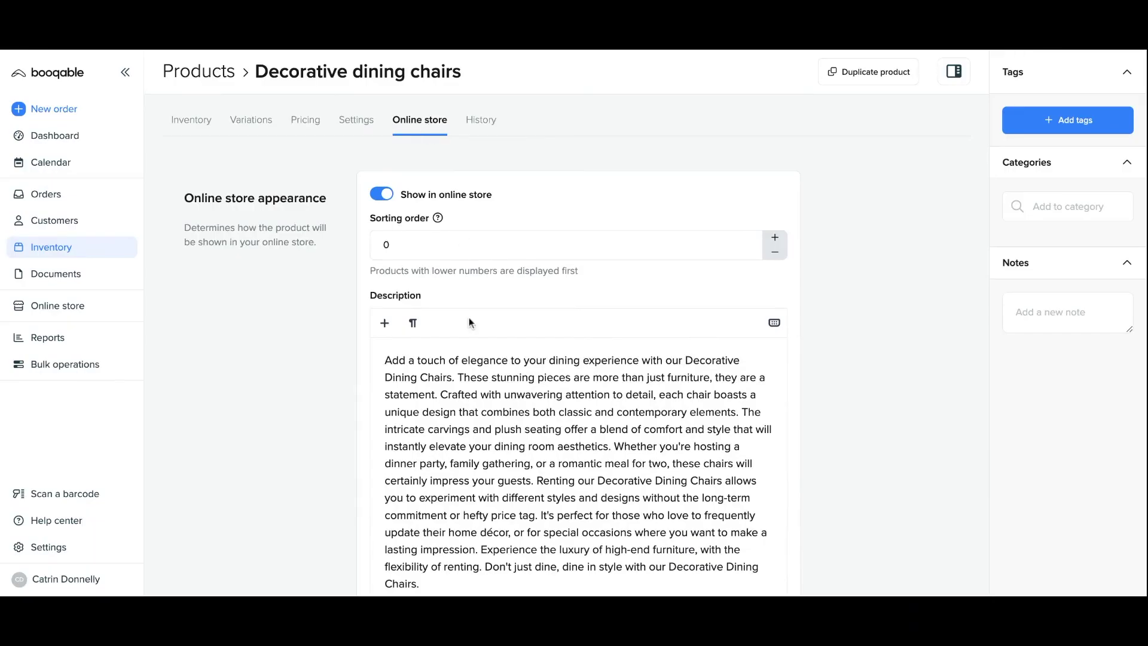
pyautogui.scroll(-15, 469, 317)
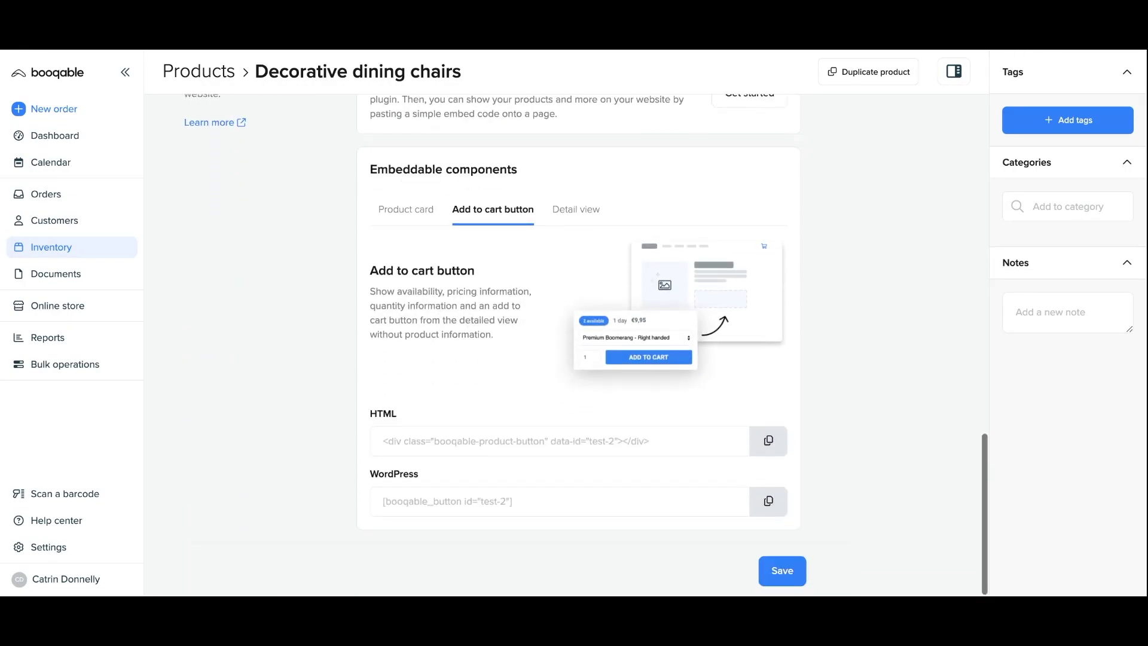
pyautogui.click(766, 450)
pyautogui.hotkey('ctrl', 'v')
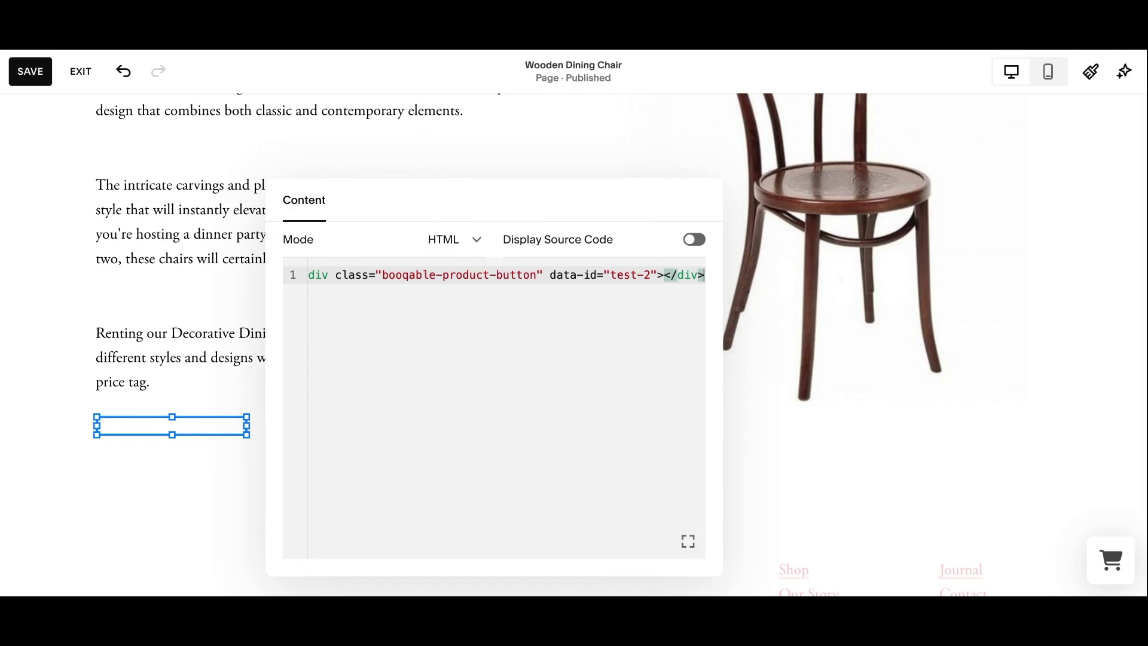
# Remove the stray blank line after the embed code and save the chair page.
pyautogui.press('Return')
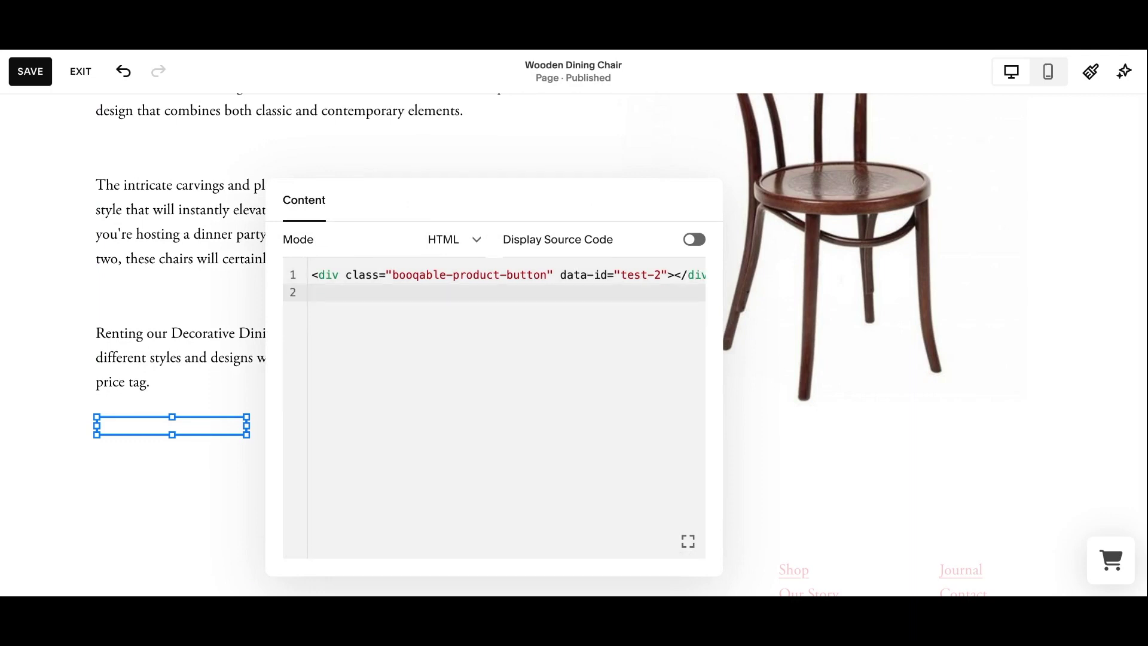
pyautogui.press('BackSpace')
pyautogui.click(29, 71)
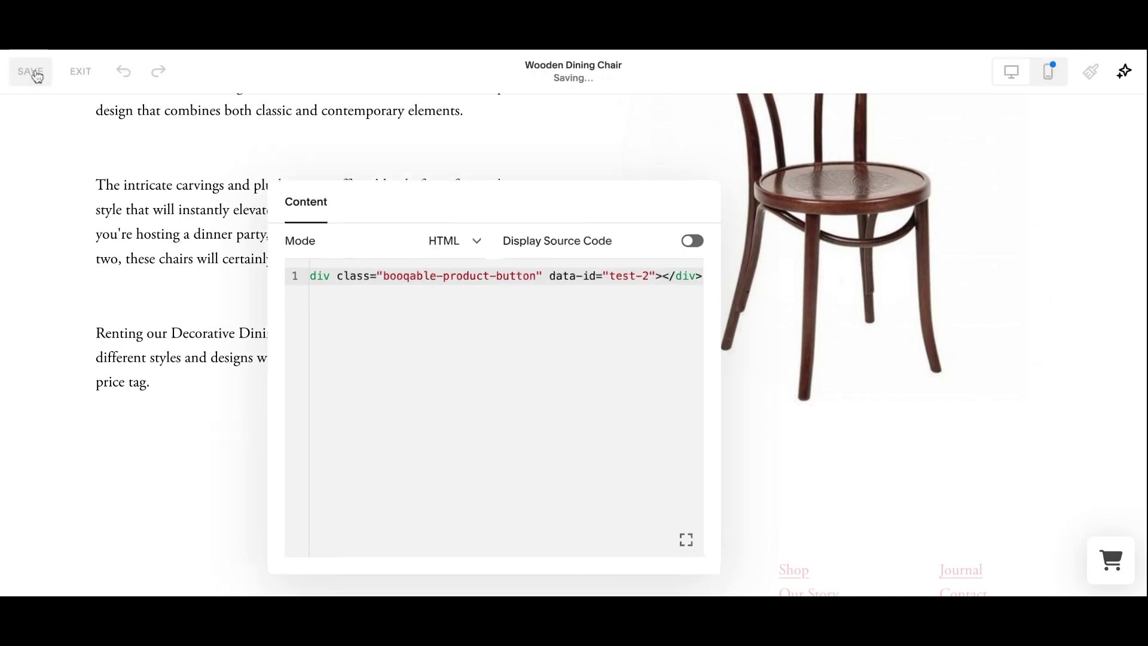
pyautogui.scroll(-7, 410, 356)
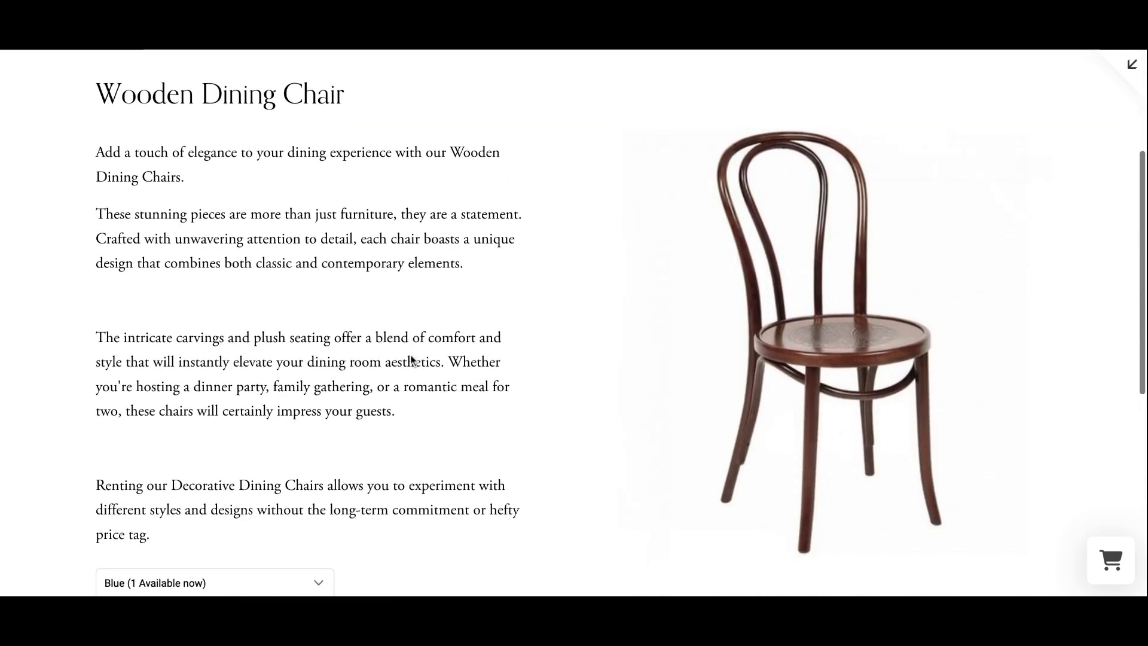
pyautogui.scroll(-1, 323, 342)
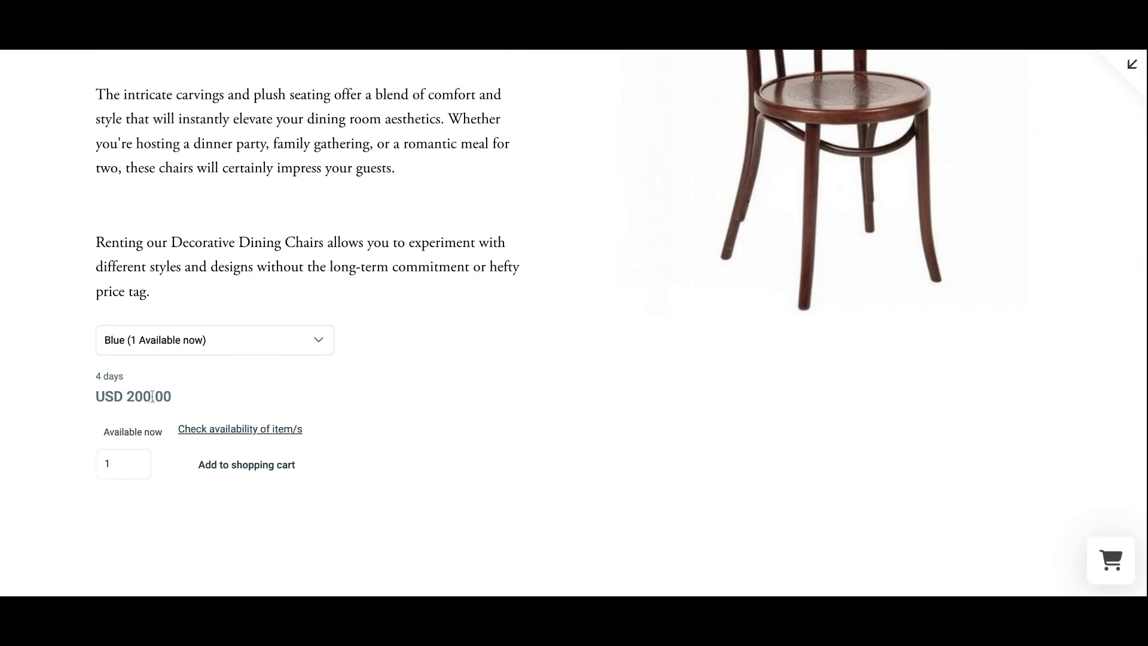
# Test the chair's availability calendar for April 2024, then close it.
pyautogui.click(216, 431)
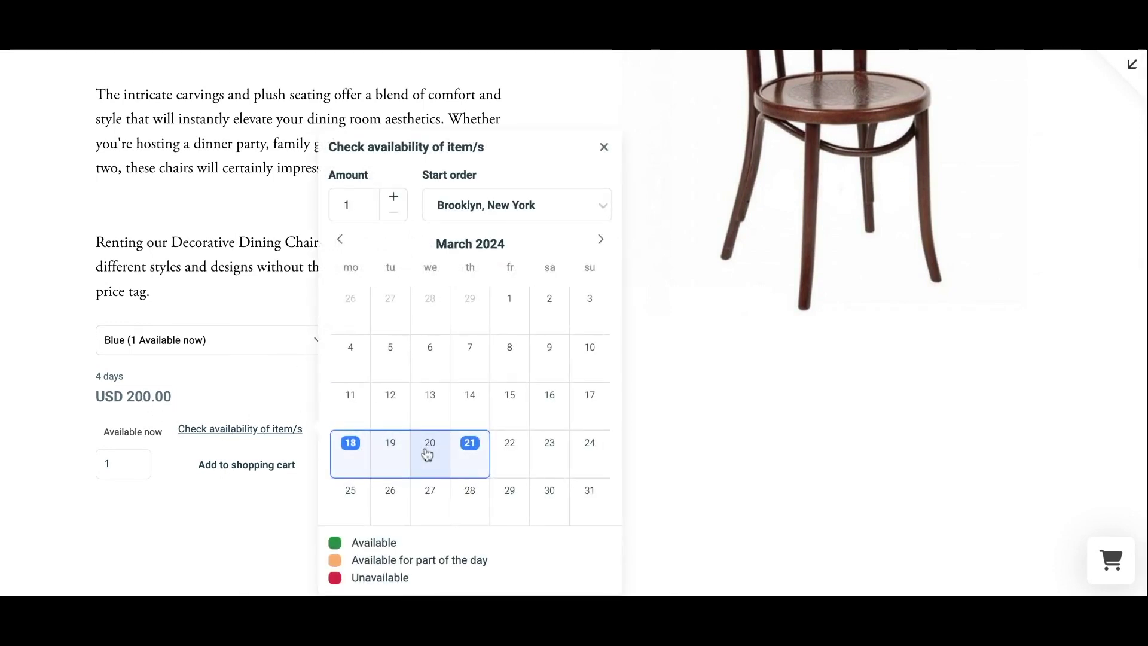
pyautogui.click(600, 240)
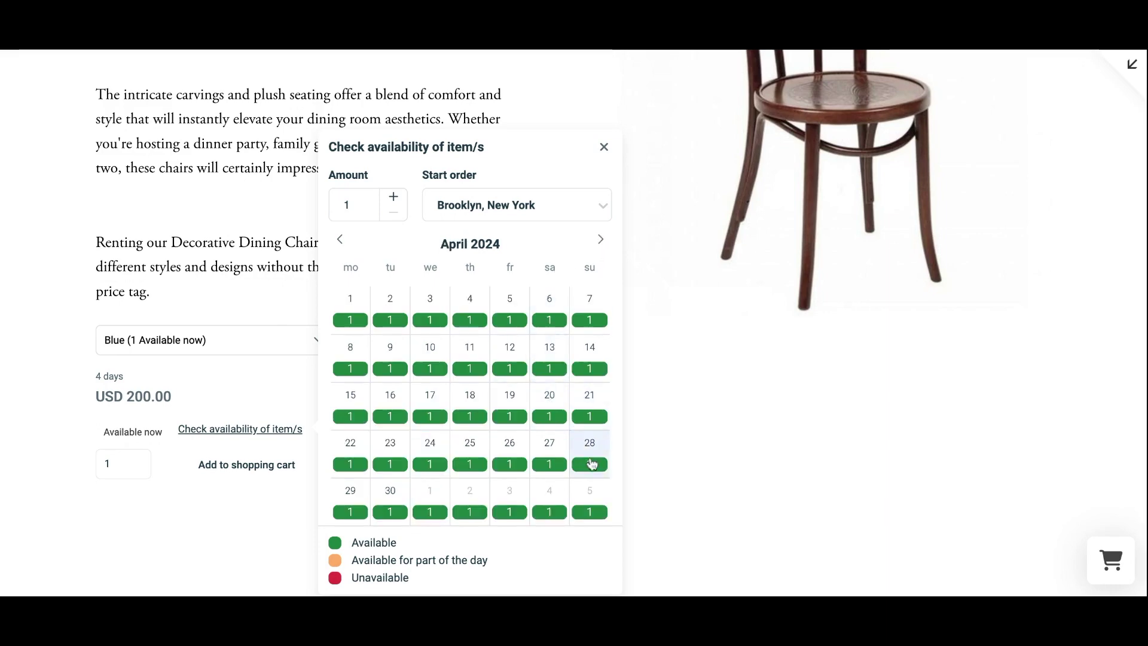
pyautogui.click(649, 480)
pyautogui.scroll(2, 649, 481)
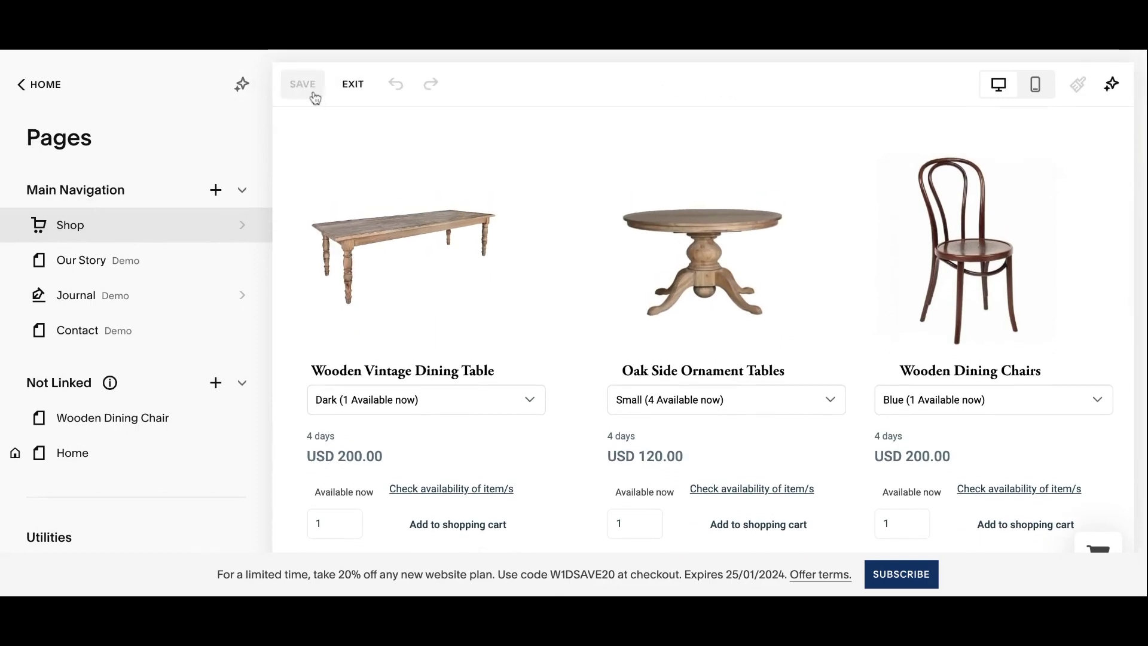
# Link the Wooden Dining Chairs caption on the Shop page to the Wooden Dining Chair page.
pyautogui.click(300, 84)
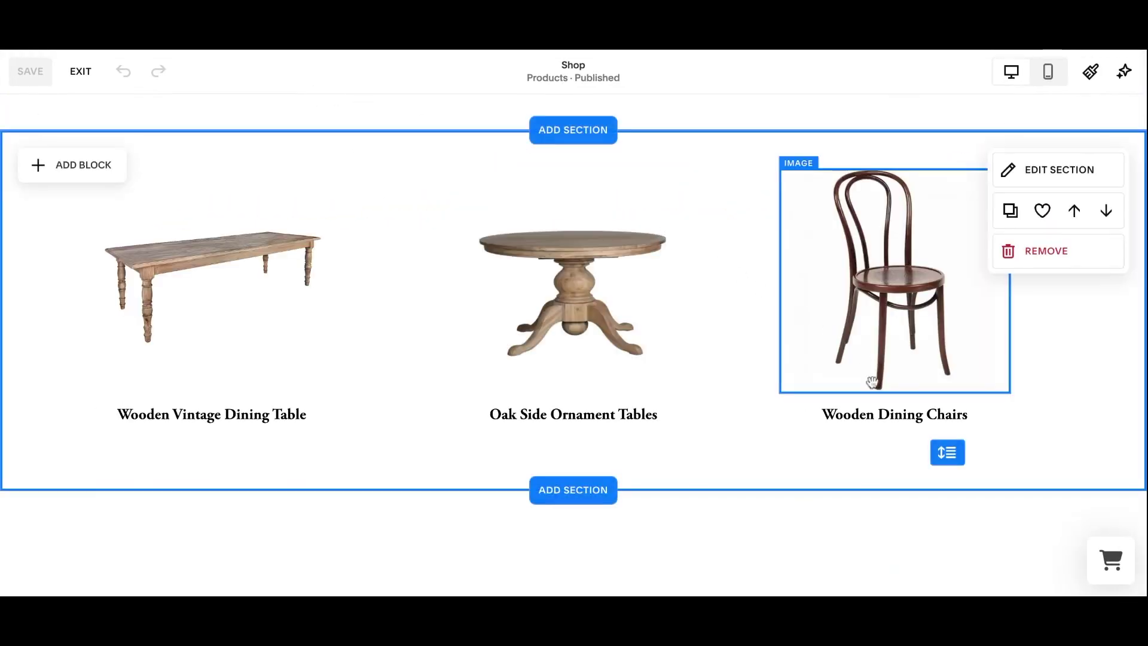
pyautogui.click(871, 413)
pyautogui.click(871, 413)
pyautogui.tripleClick(871, 413)
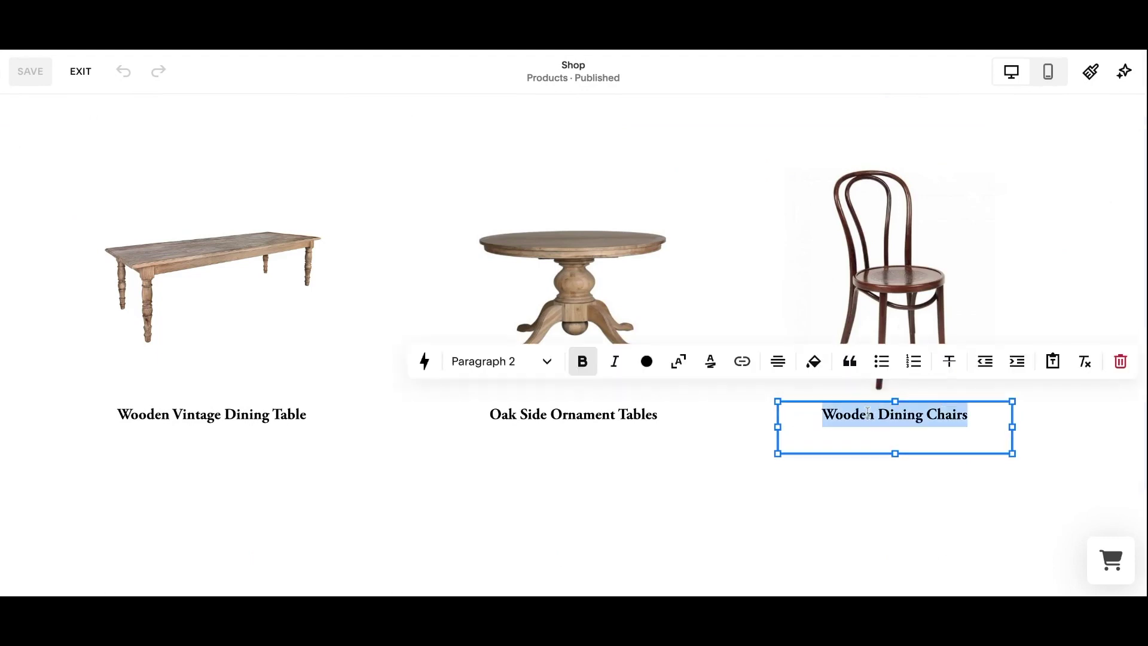
pyautogui.click(741, 362)
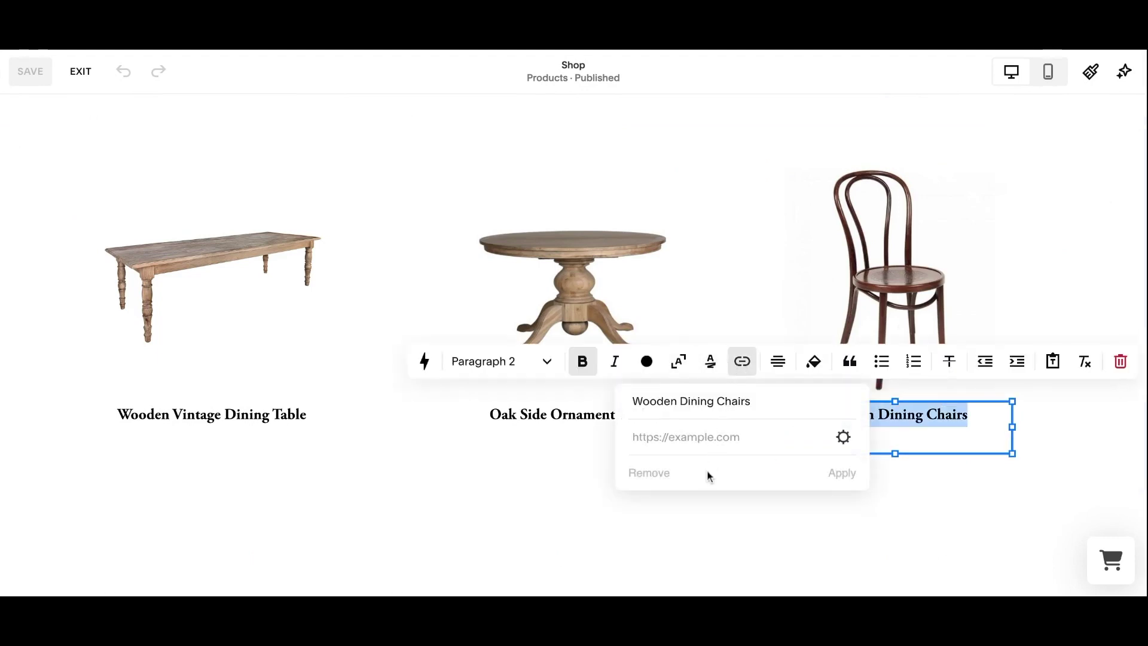
pyautogui.click(844, 437)
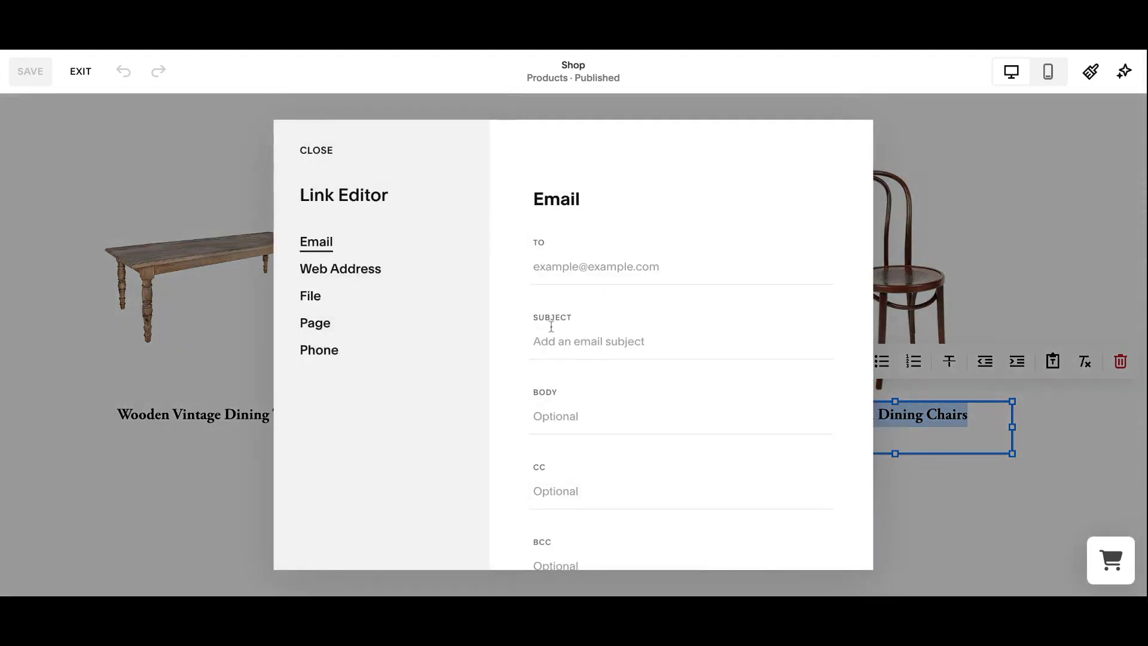
pyautogui.click(338, 325)
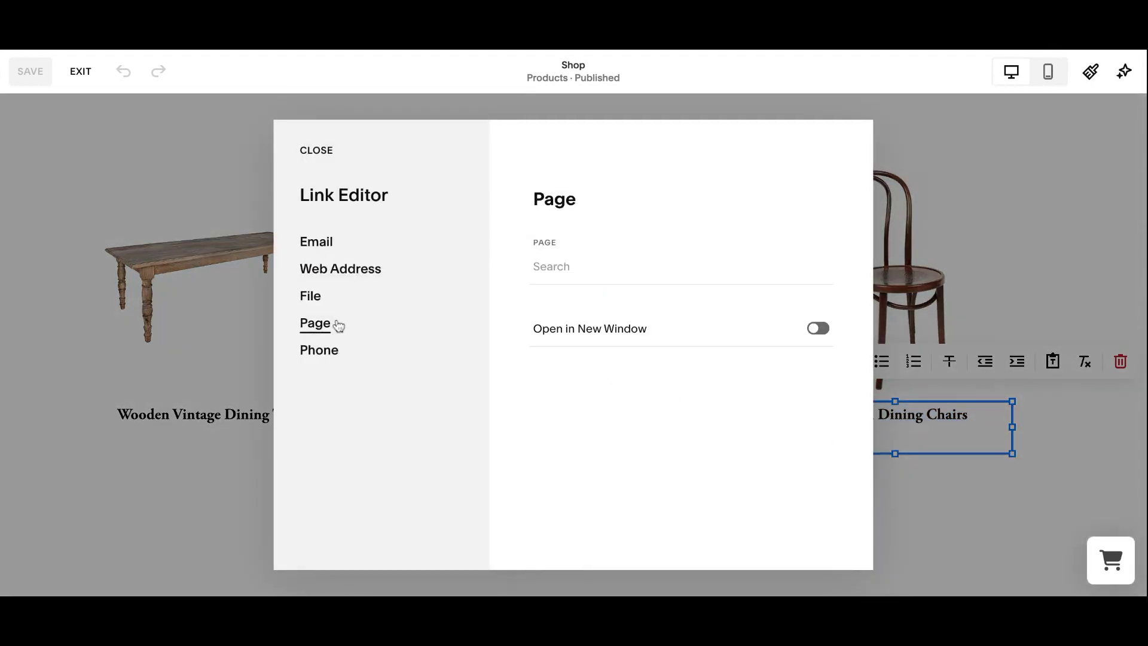
pyautogui.click(565, 269)
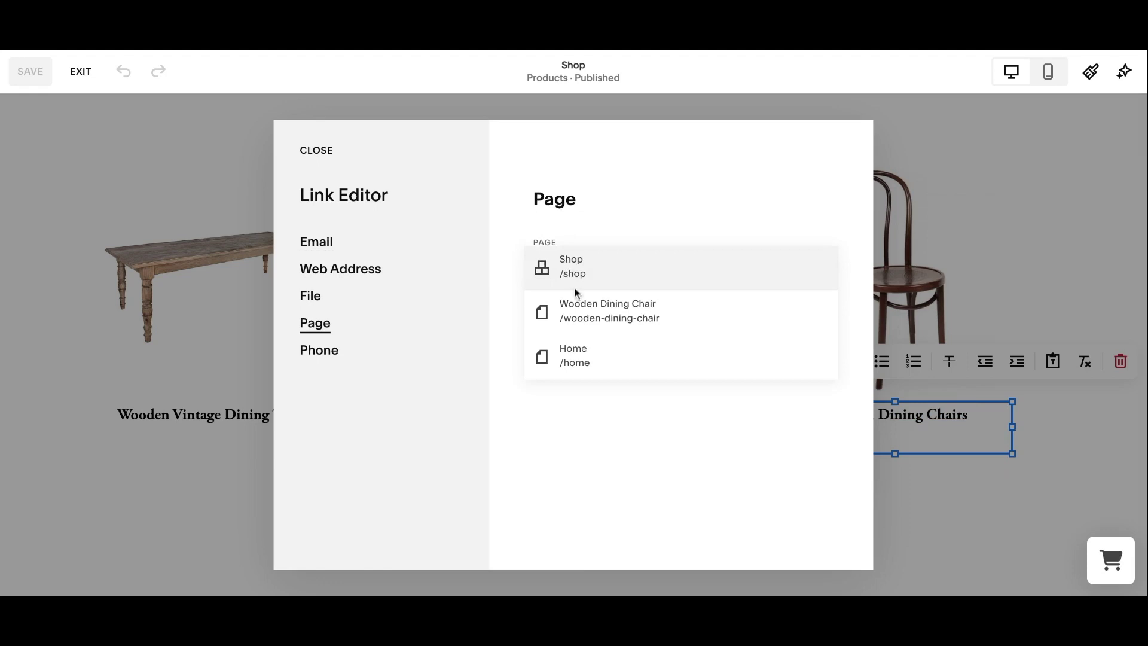
pyautogui.click(580, 306)
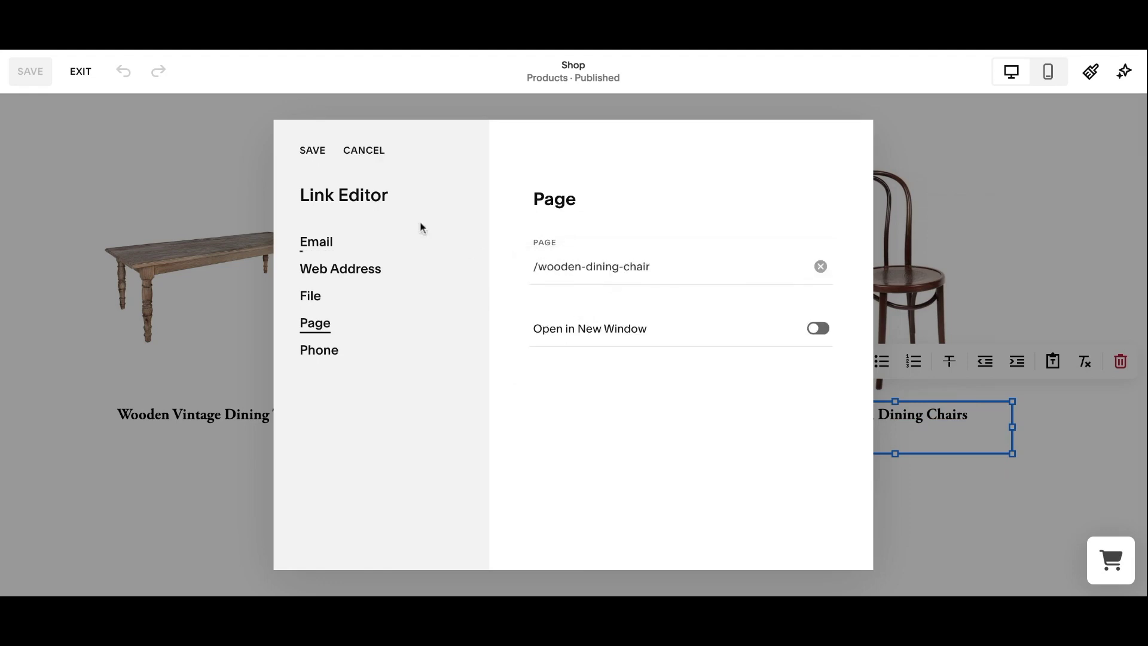
pyautogui.click(312, 151)
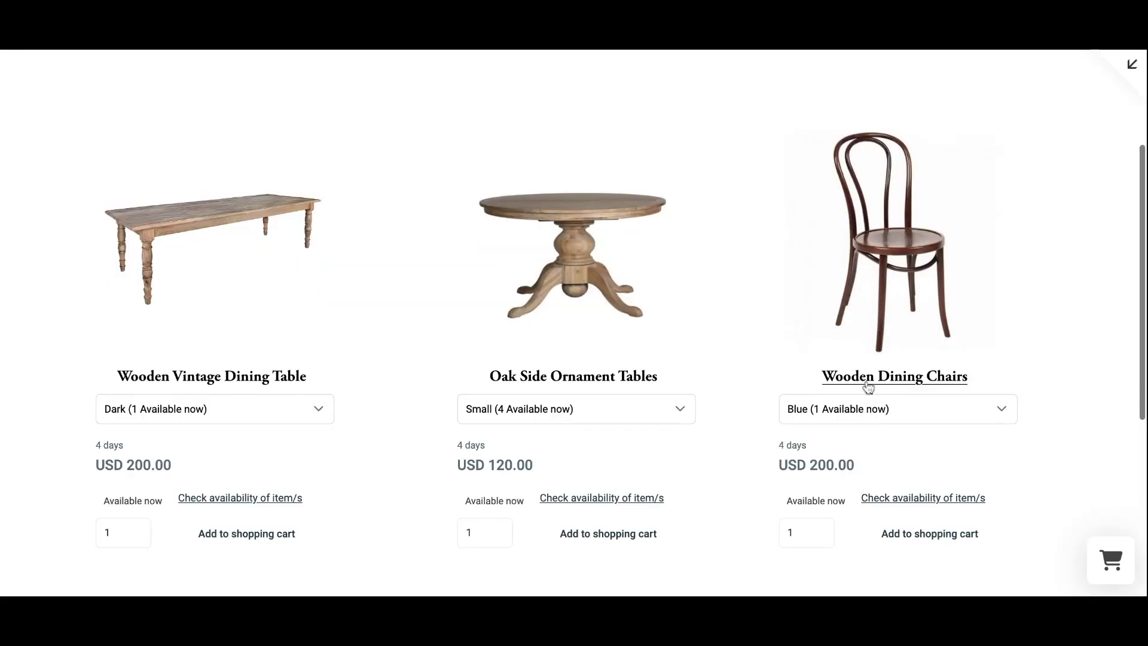
# Follow the live Wooden Dining Chairs link and scroll through the chair product page.
pyautogui.click(867, 383)
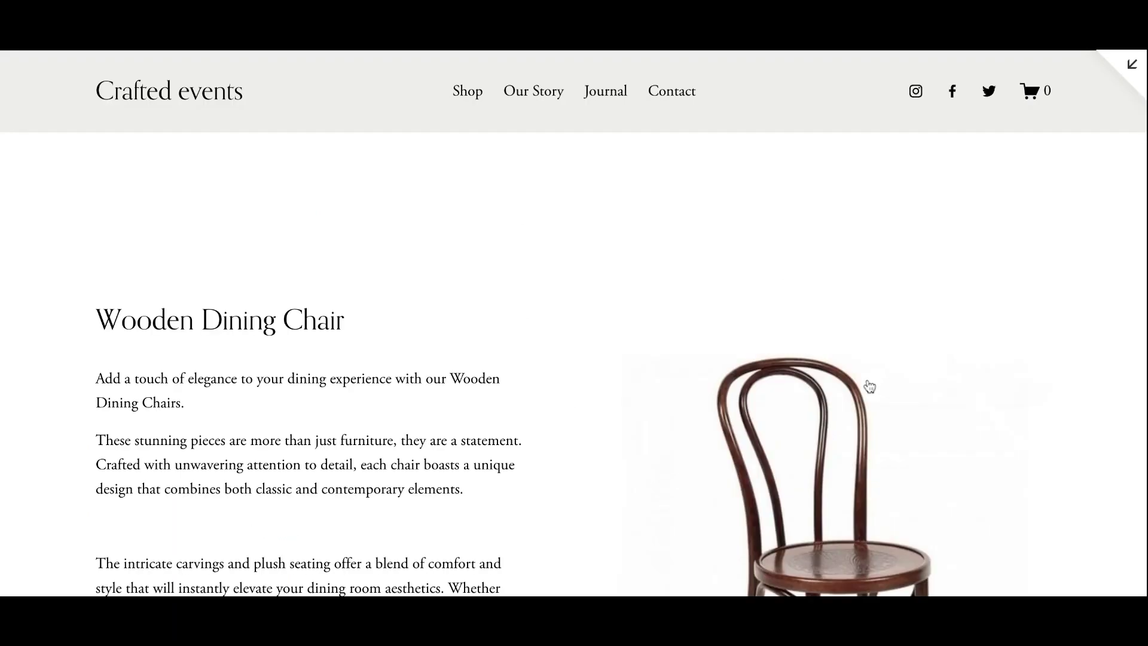
pyautogui.scroll(-1, 869, 385)
pyautogui.scroll(-5, 574, 323)
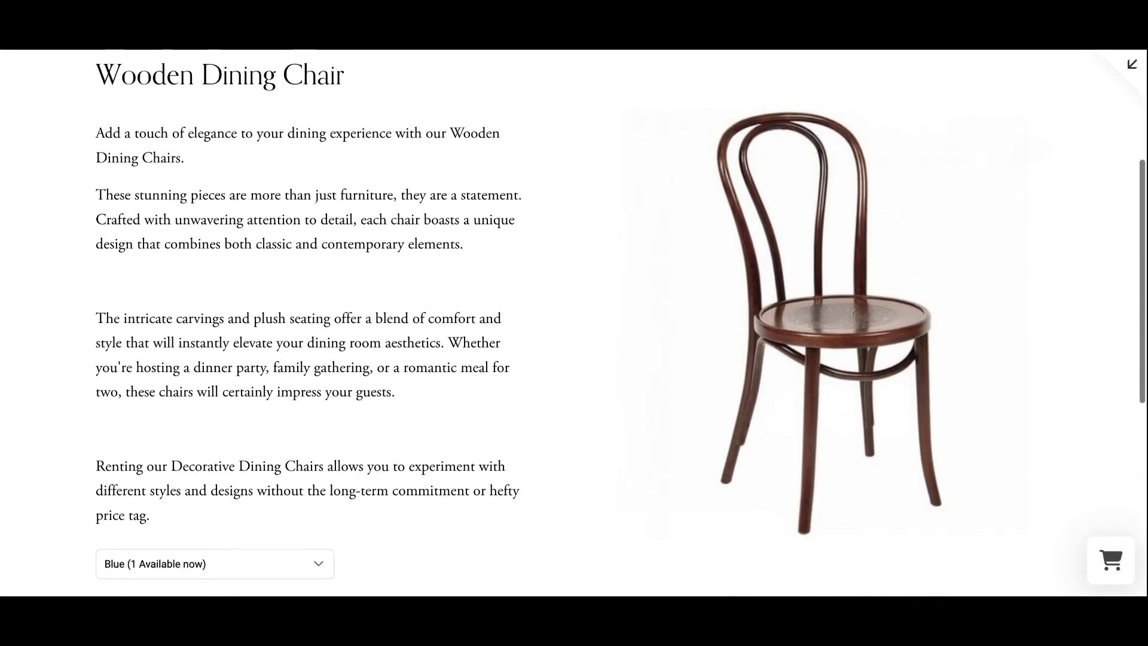
pyautogui.scroll(-2, 574, 323)
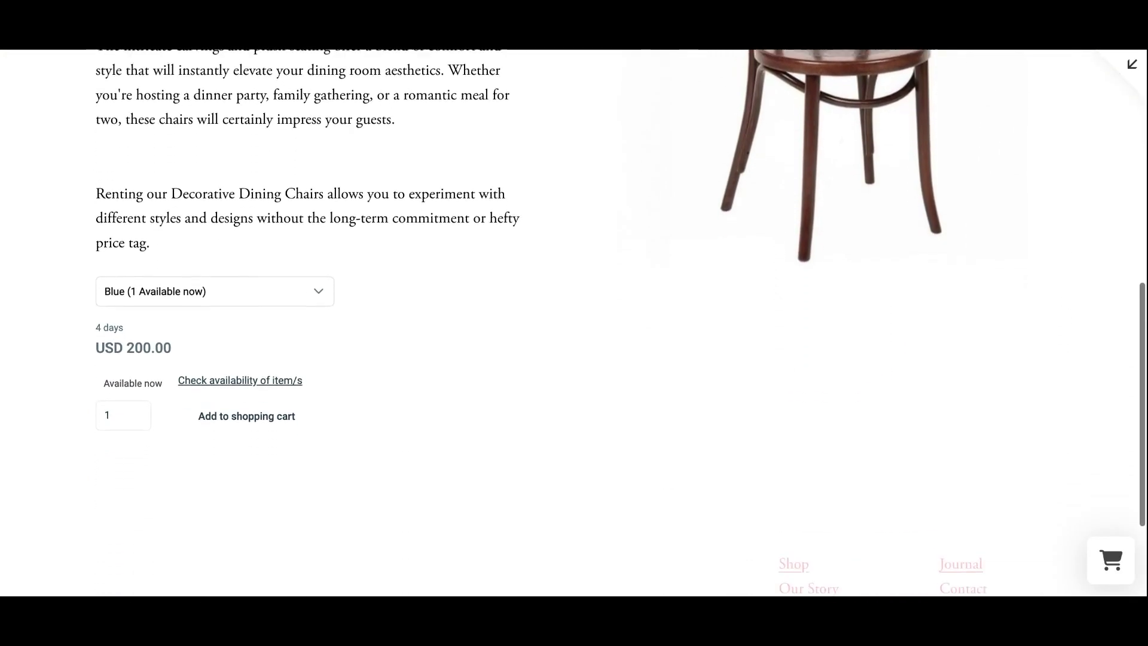
pyautogui.scroll(6, 574, 322)
pyautogui.scroll(3, 574, 323)
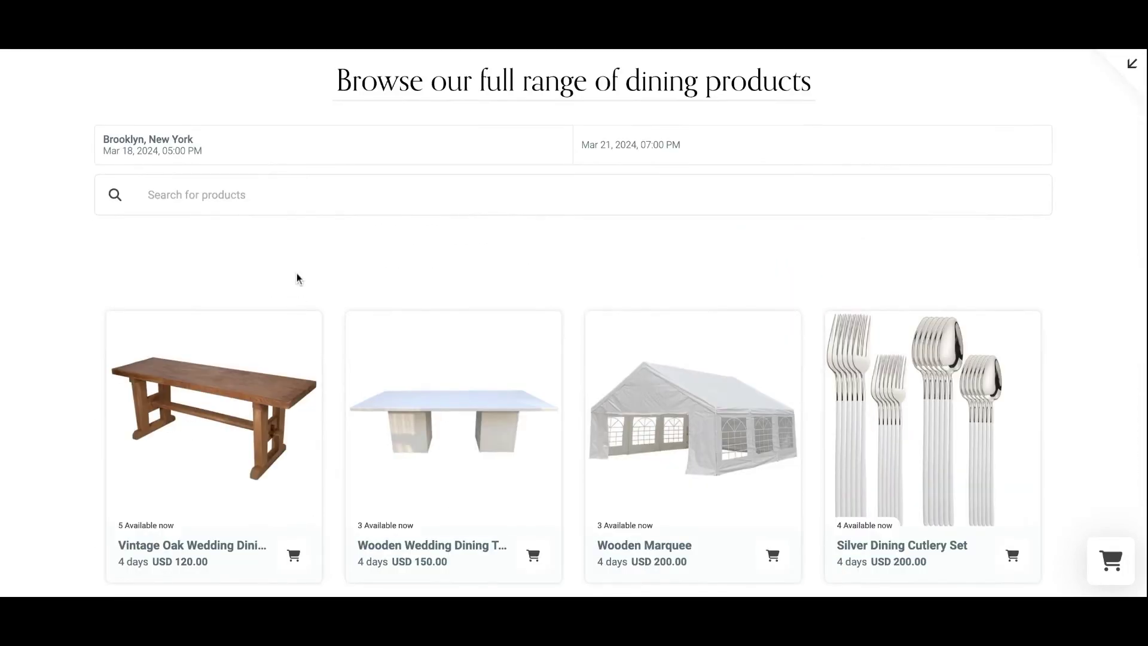
# Search the shop for Chairs, then Tables, clear the search, and check out the USD 640.00 cart.
pyautogui.write('c')
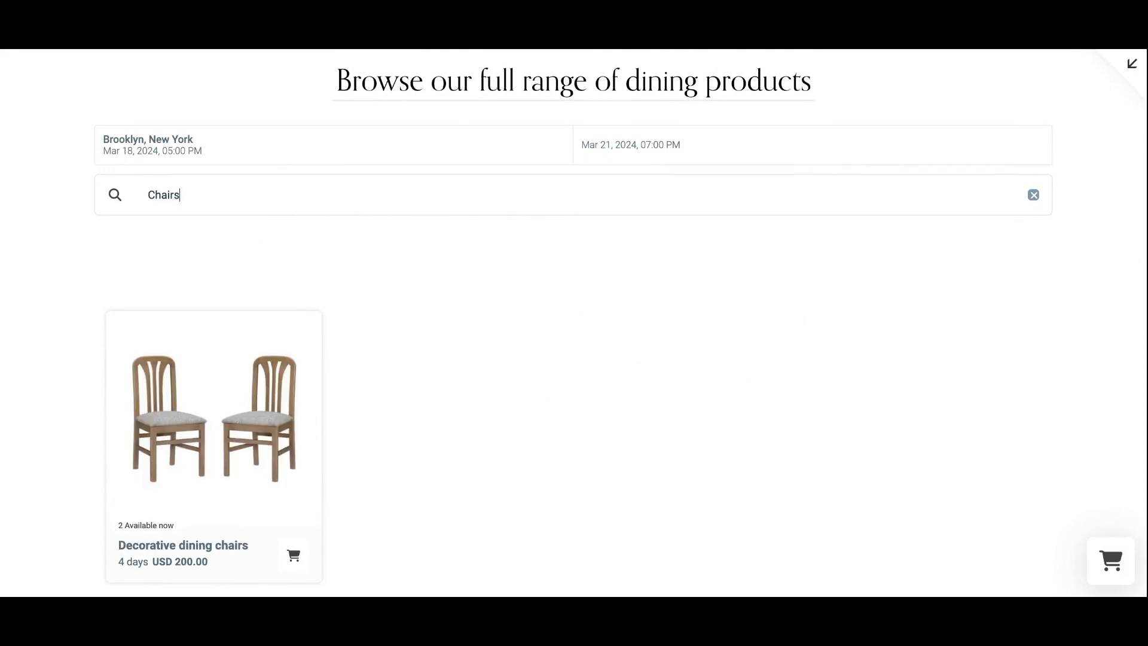
pyautogui.doubleClick(185, 197)
pyautogui.write('Tables')
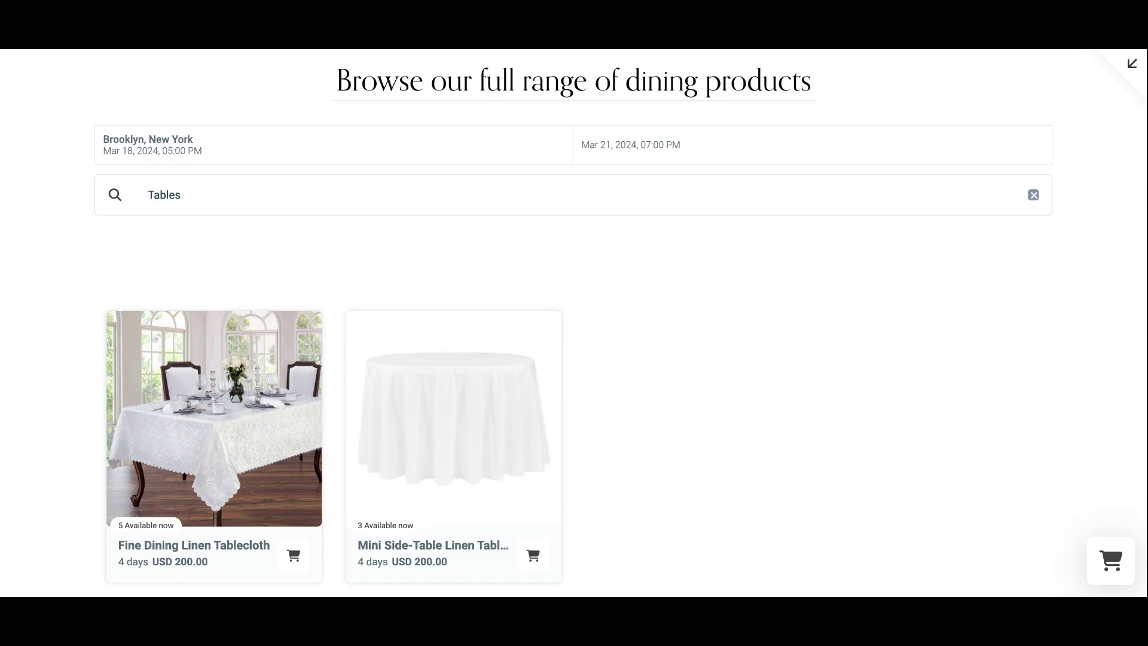
pyautogui.press('Escape')
pyautogui.scroll(-3, 574, 323)
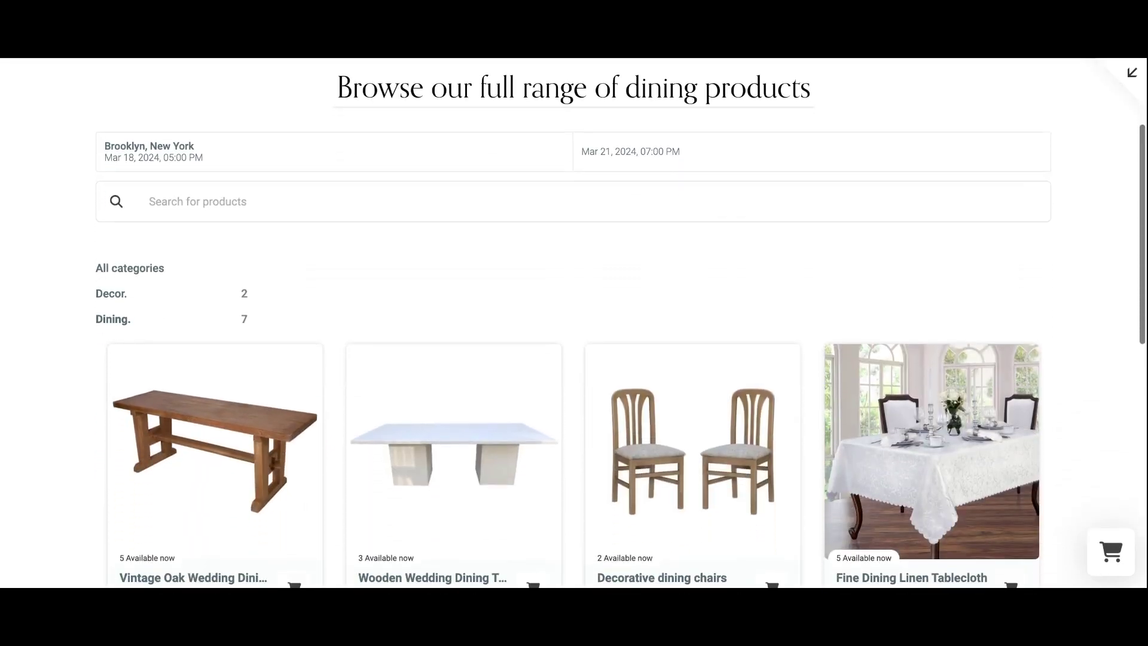
pyautogui.scroll(-1, 574, 323)
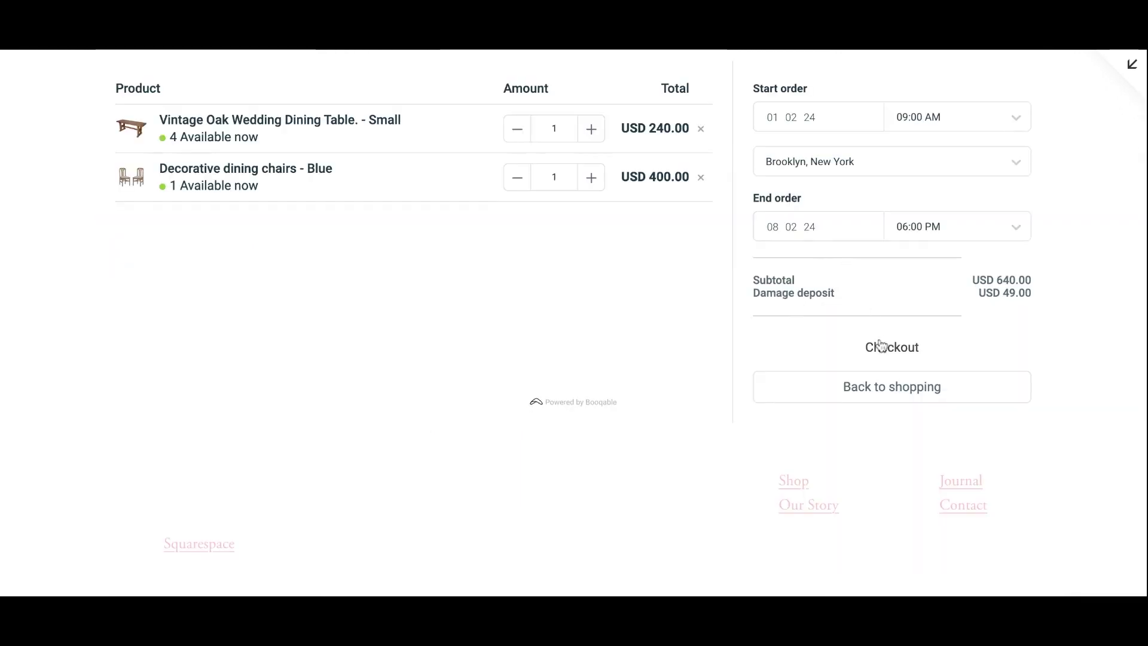
pyautogui.click(884, 352)
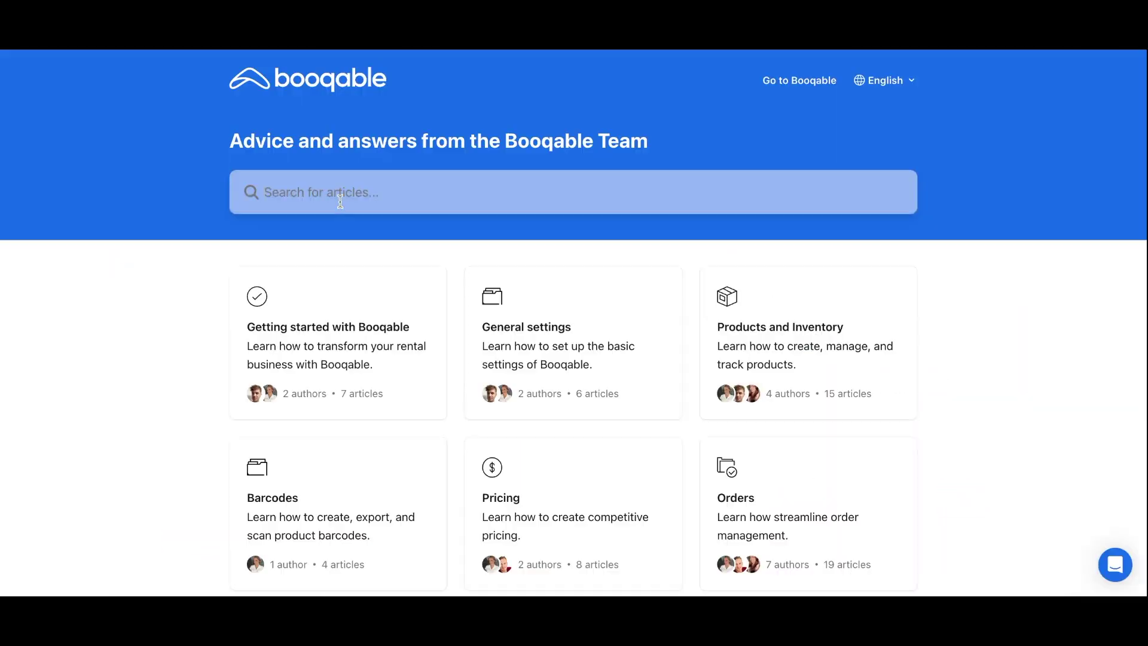
pyautogui.click(269, 195)
# Search the help centre for 'embeddable components' and open the guide on embedding online store components.
pyautogui.write('embed')
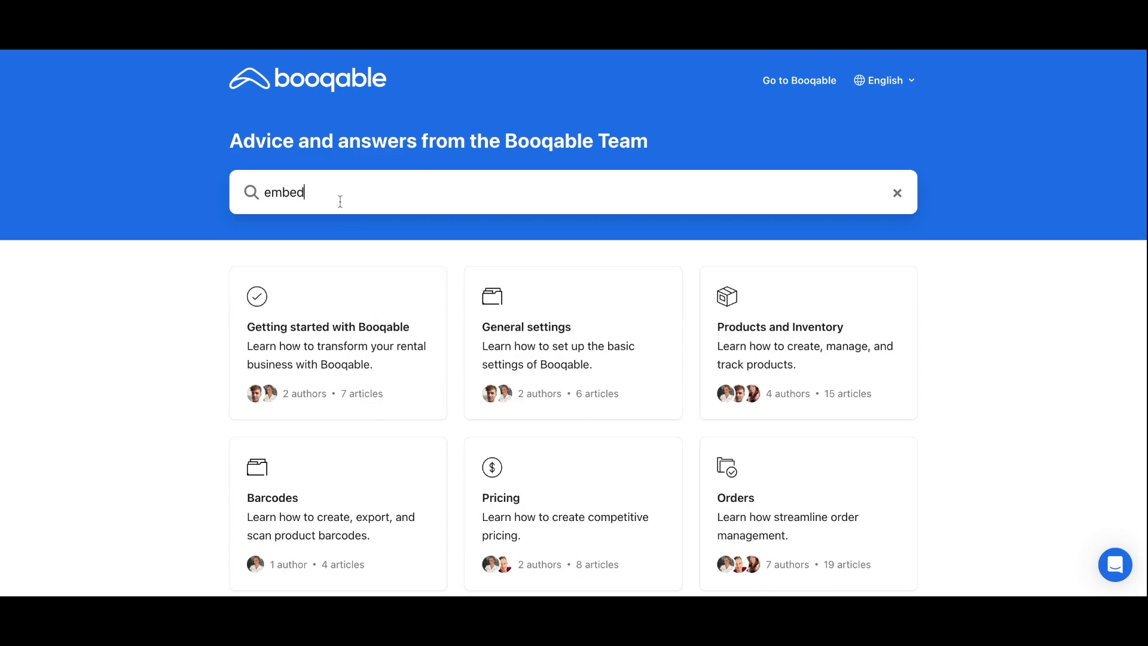
pyautogui.write('dable components')
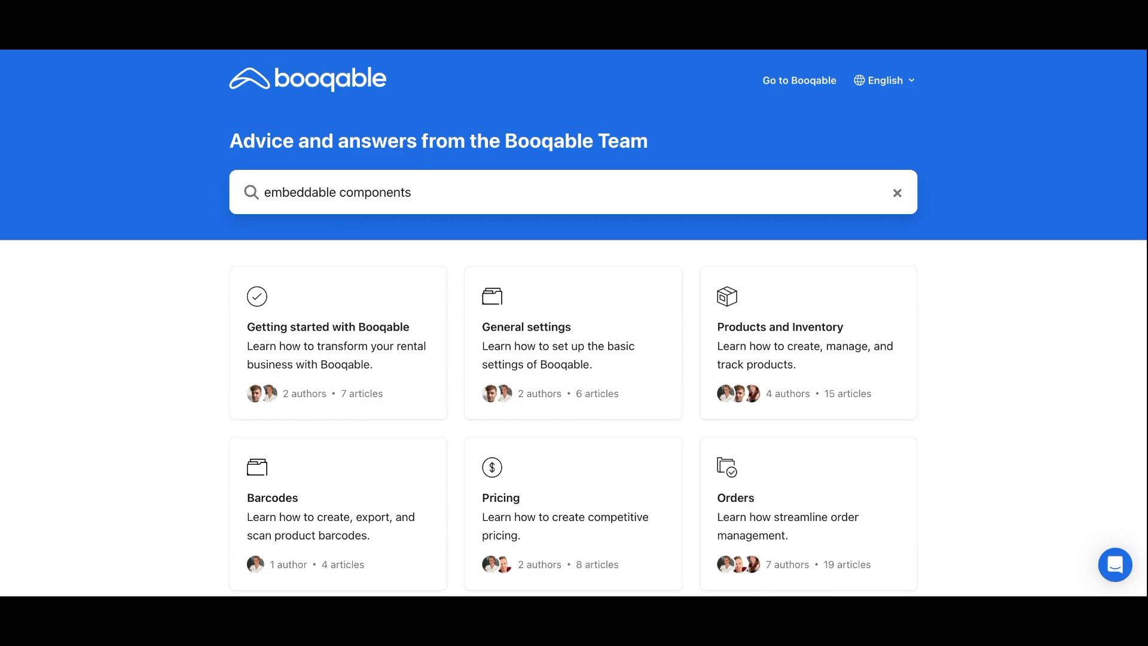
pyautogui.press('Return')
pyautogui.scroll(-5, 574, 323)
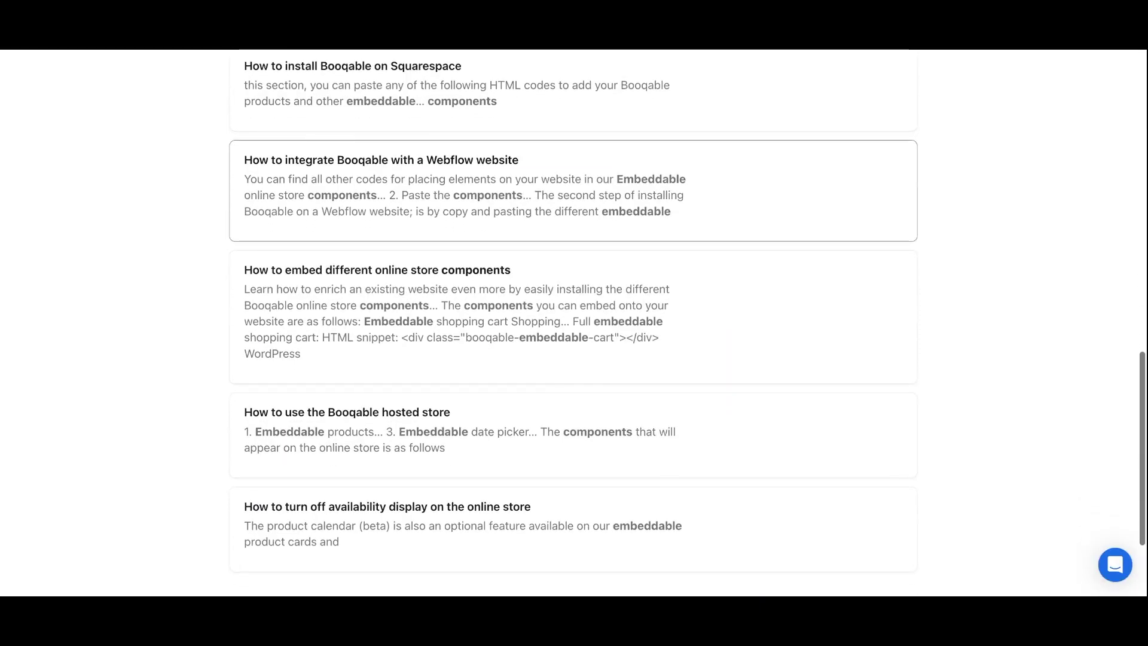
pyautogui.click(377, 270)
# Jump to the 6. Search field section and select its HTML snippet.
pyautogui.scroll(-6, 459, 322)
pyautogui.scroll(-4, 459, 323)
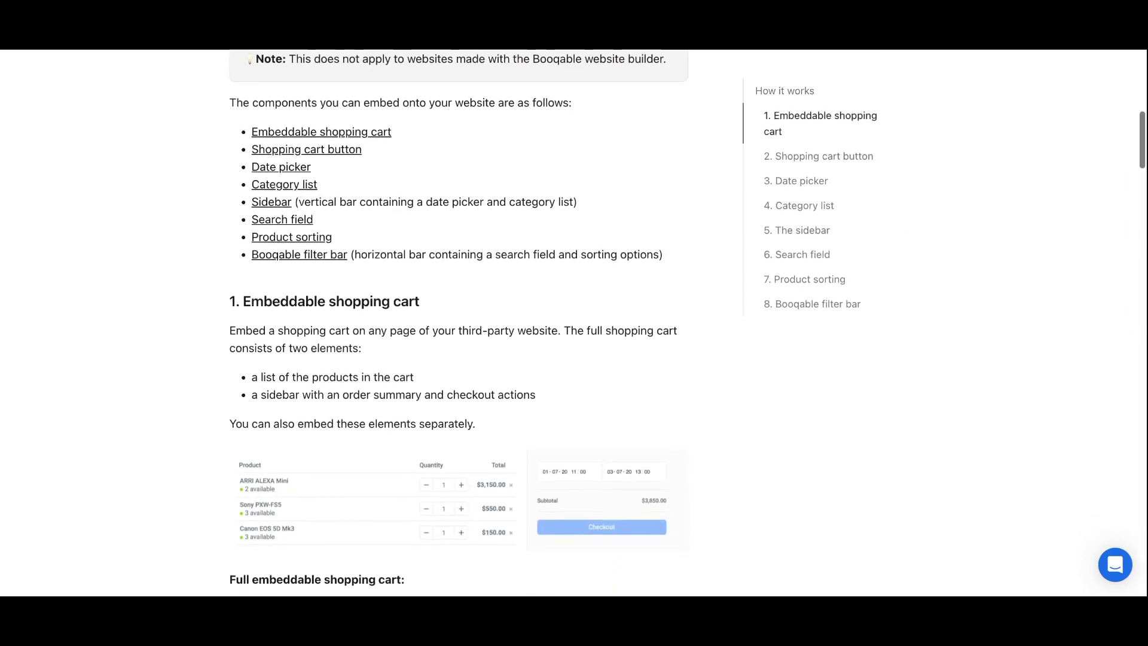
pyautogui.scroll(-5, 454, 320)
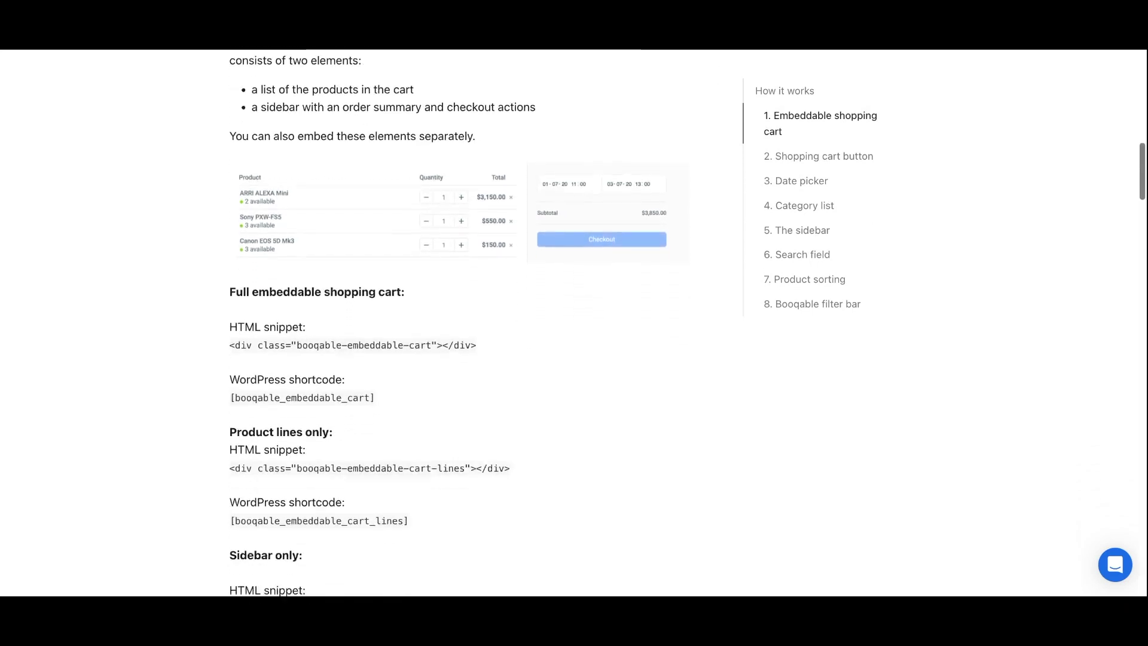
pyautogui.click(799, 255)
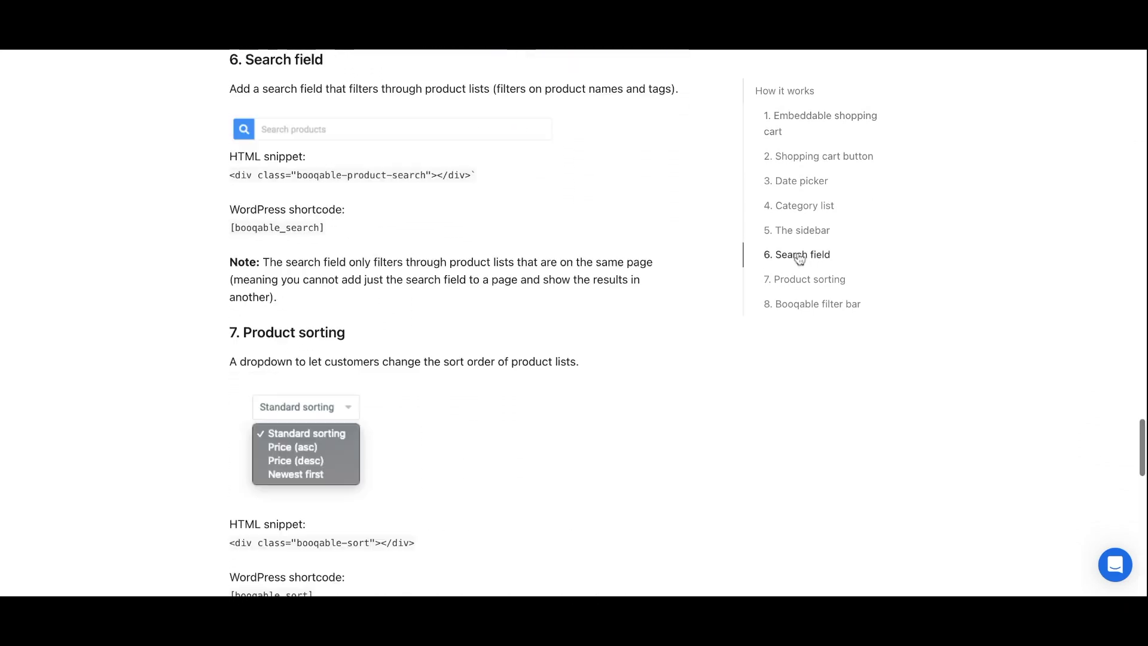
pyautogui.tripleClick(388, 189)
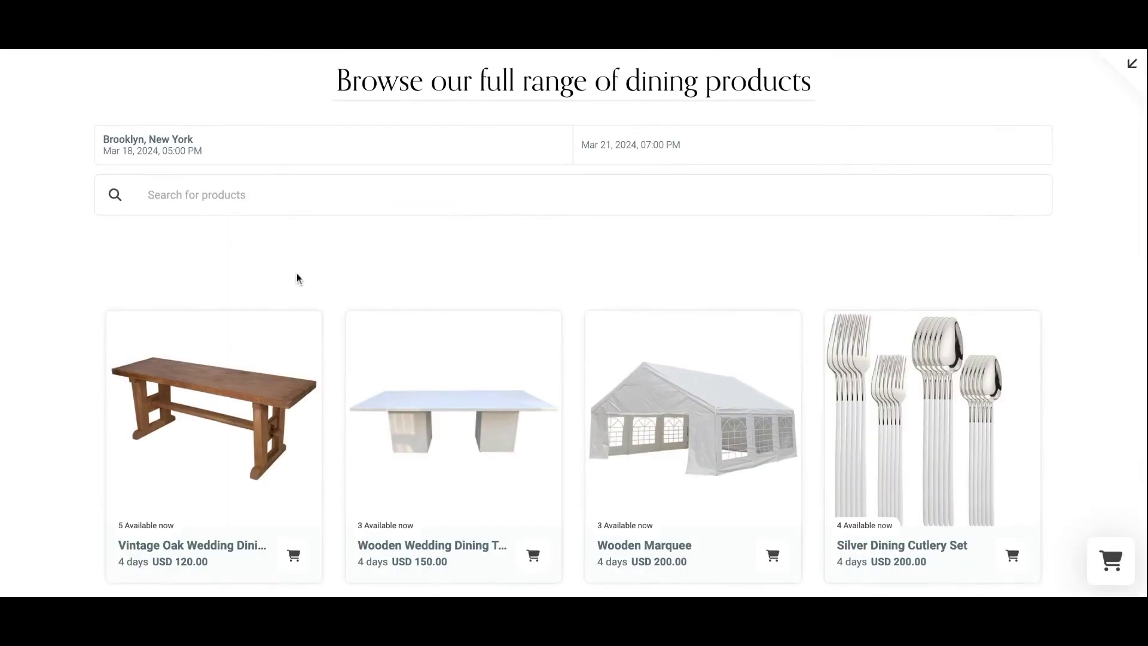
# Search the shop for chairs, then replace the query to search for tables.
pyautogui.click(243, 198)
pyautogui.write('Chairs')
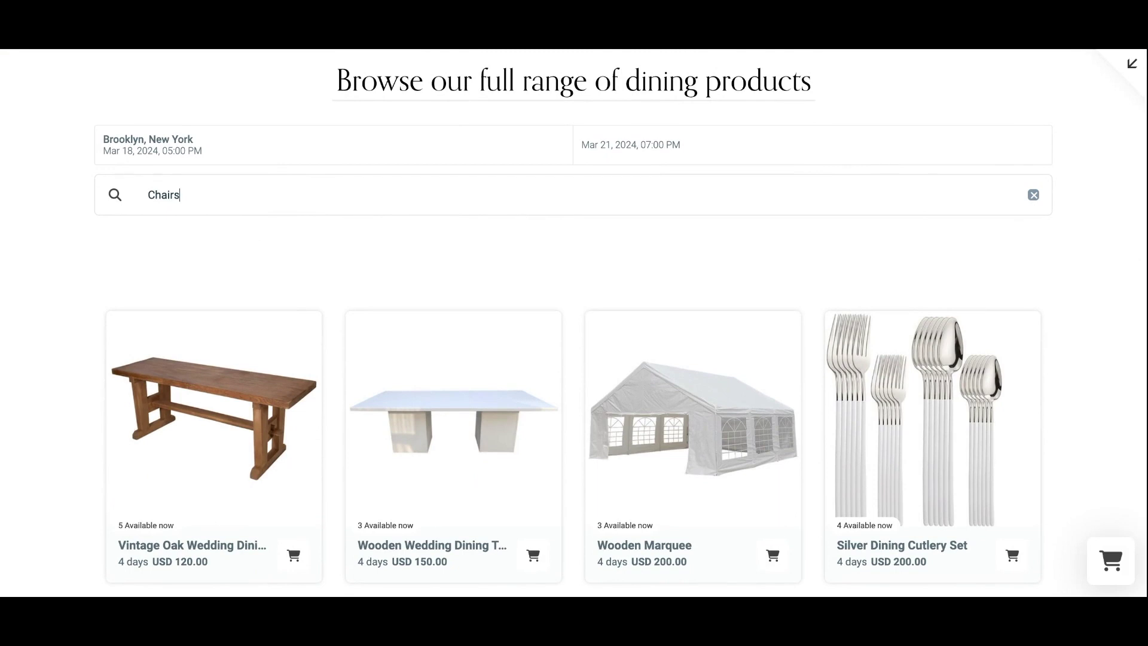
pyautogui.hotkey('ctrl', 'a')
pyautogui.write('Tab')
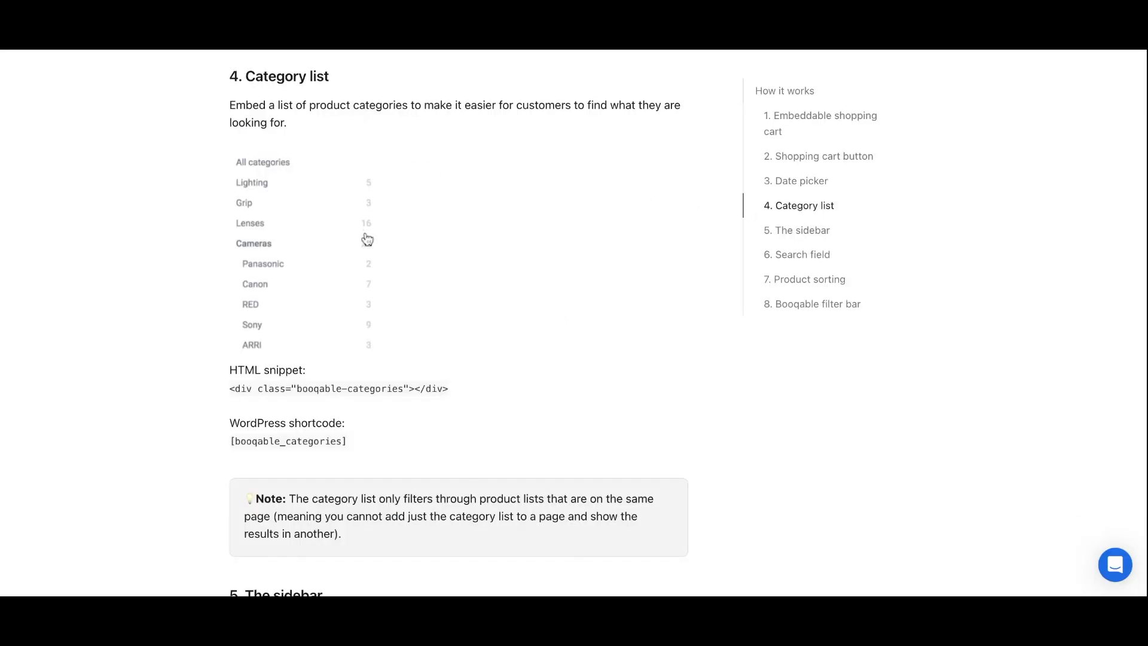
# Select the category list HTML snippet in the help article.
pyautogui.tripleClick(361, 388)
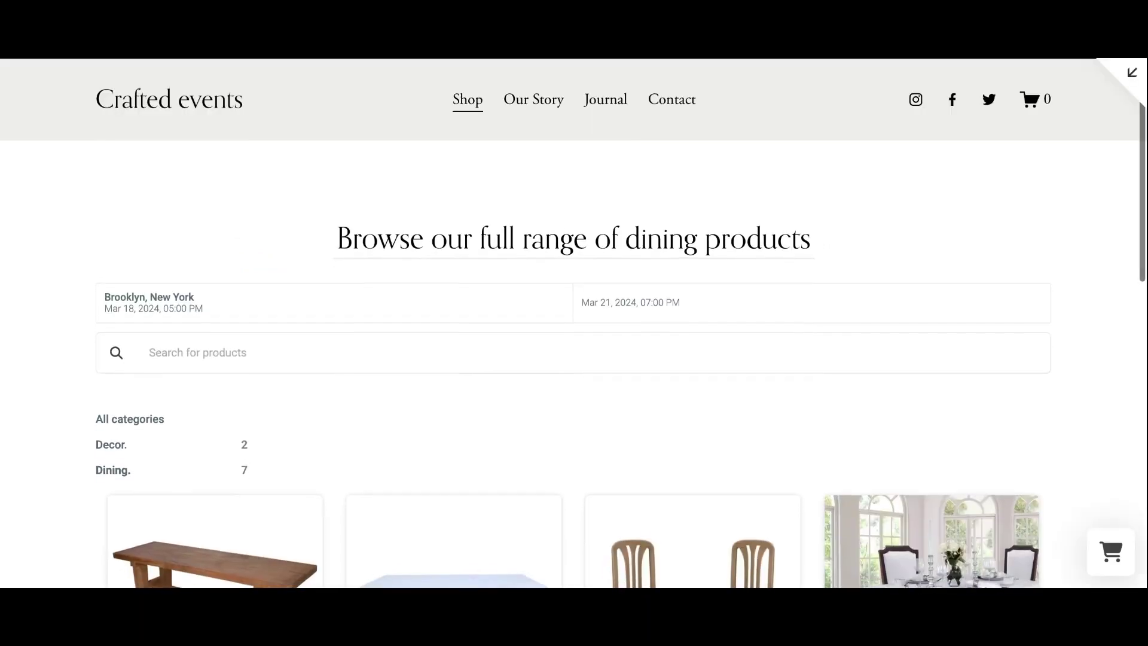
pyautogui.scroll(-3, 574, 345)
pyautogui.scroll(-2, 574, 323)
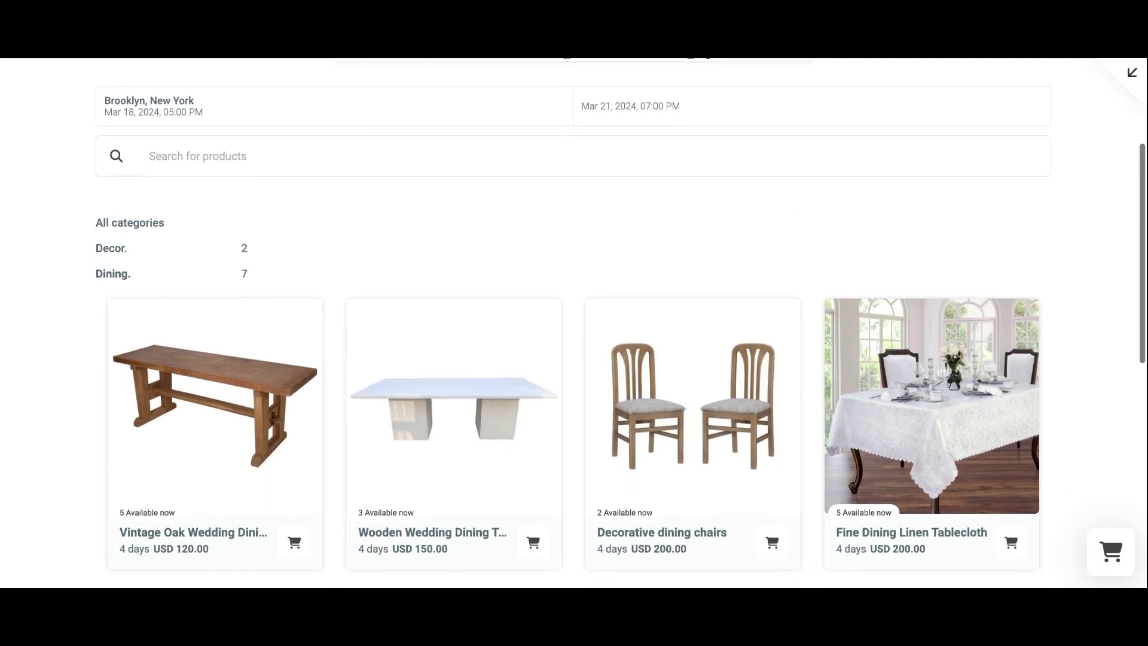
# Filter the shop products by Decor, then Dining, and select the embeddable cart snippet.
pyautogui.click(111, 245)
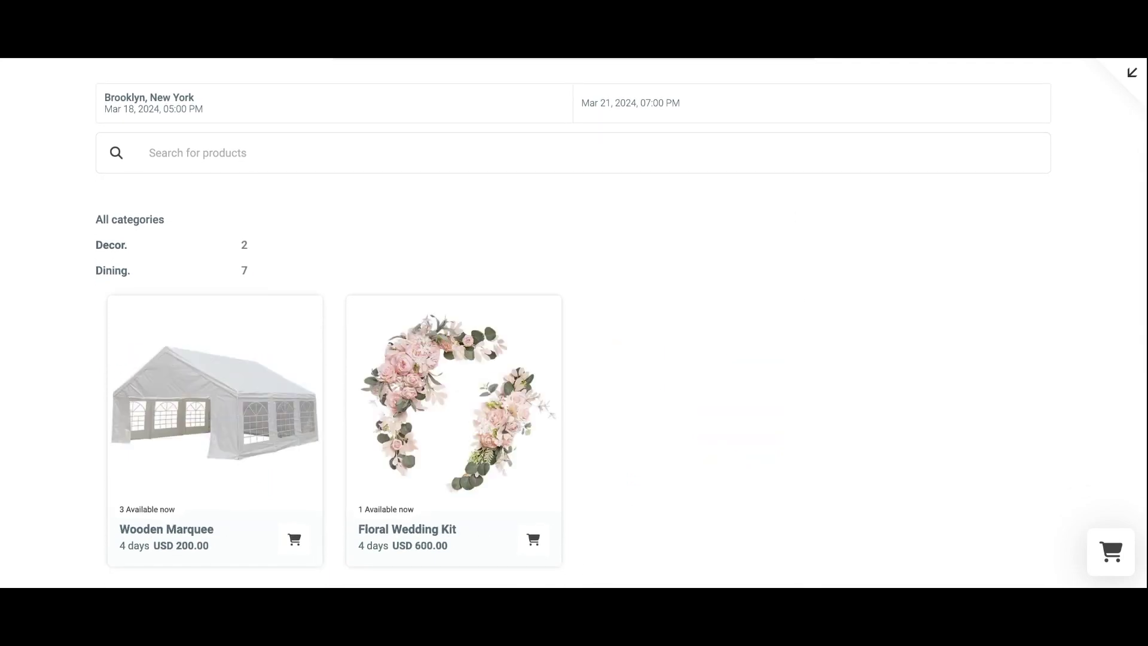
pyautogui.click(110, 274)
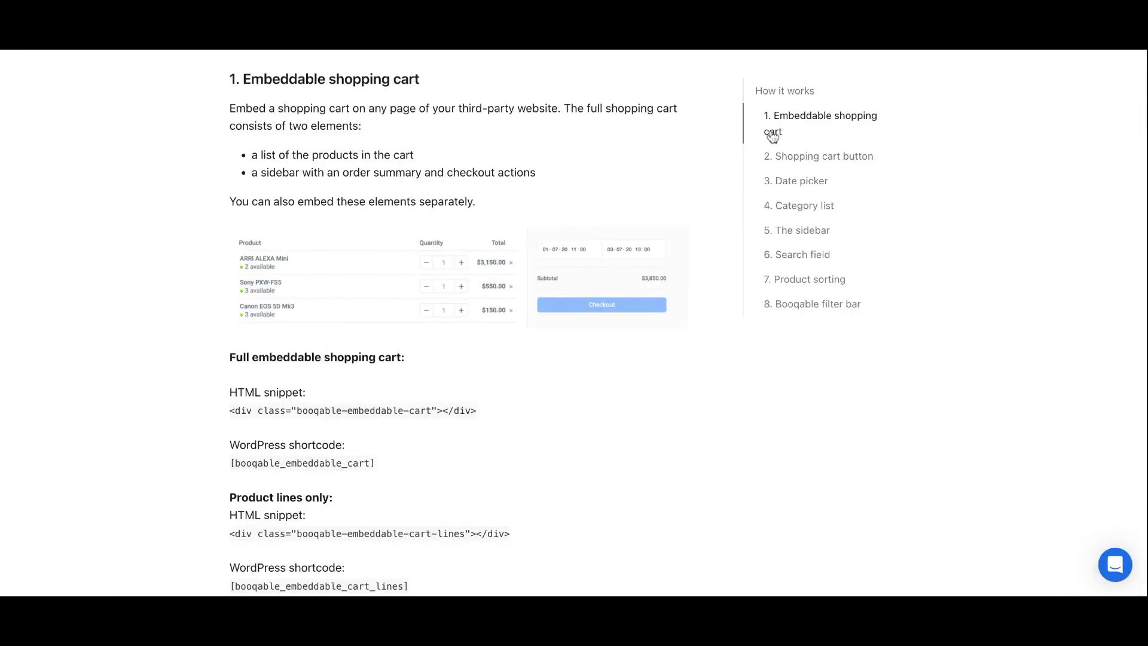
pyautogui.tripleClick(408, 410)
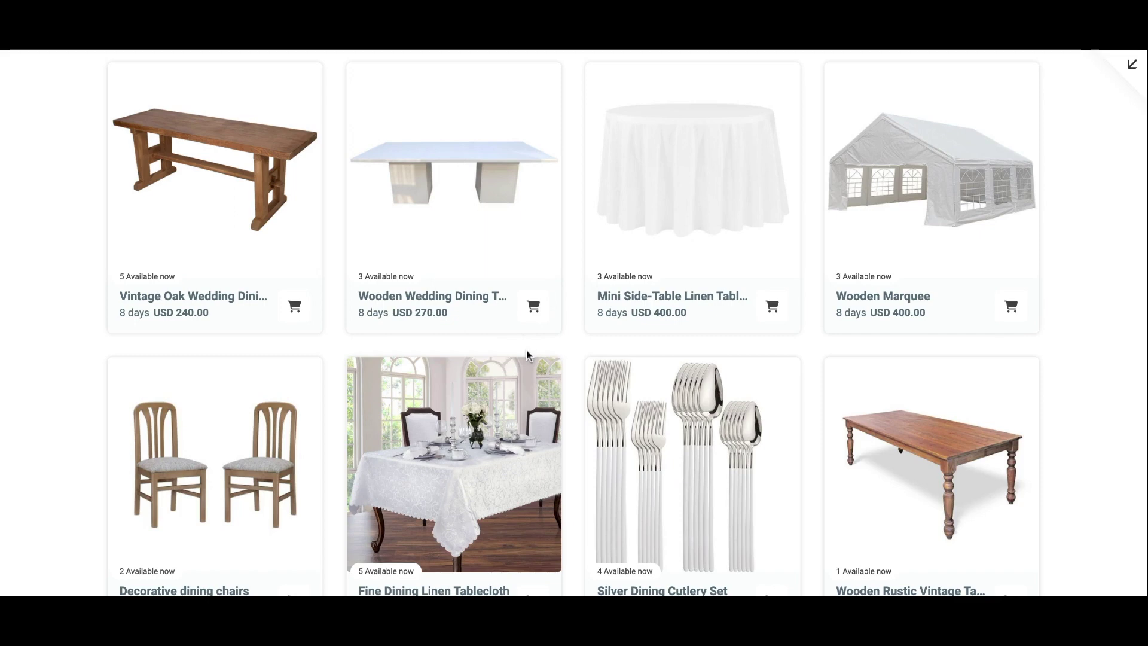
# Add the Decorative dining chairs to the cart, bringing it to USD 640.00, and check out.
pyautogui.click(243, 488)
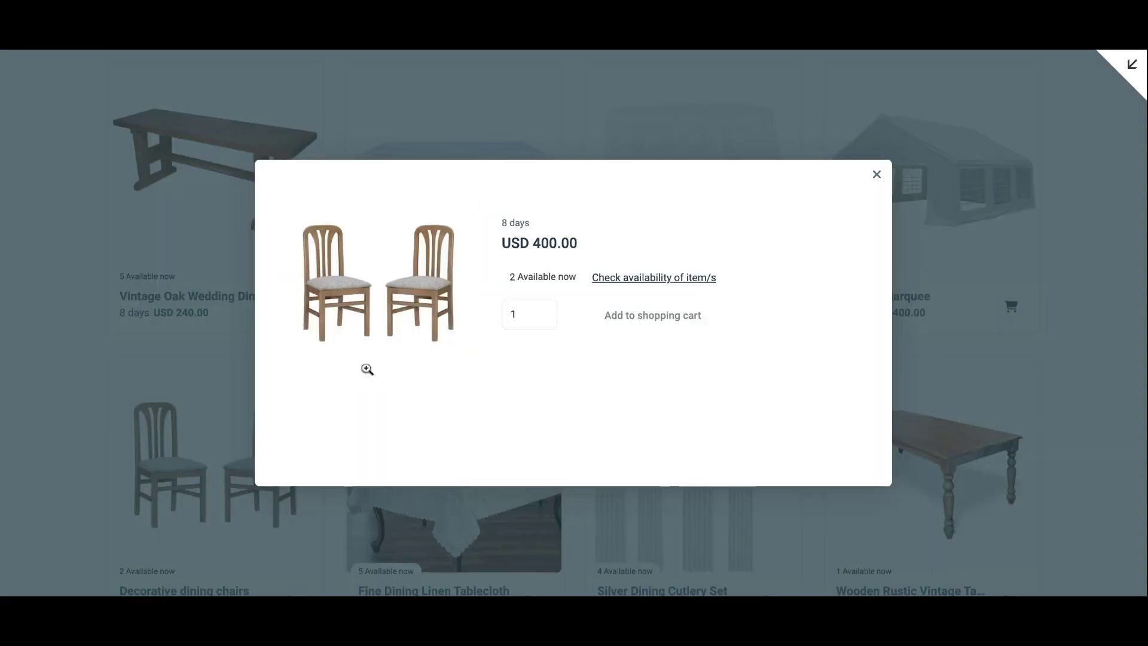
pyautogui.click(647, 363)
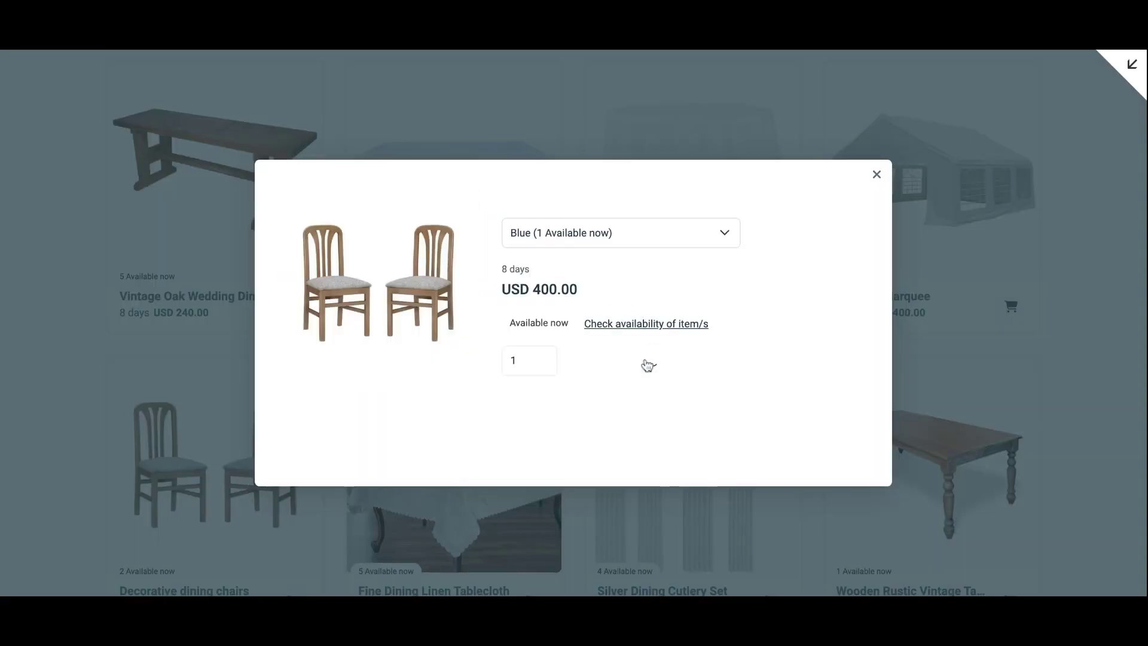
pyautogui.scroll(-10, 647, 365)
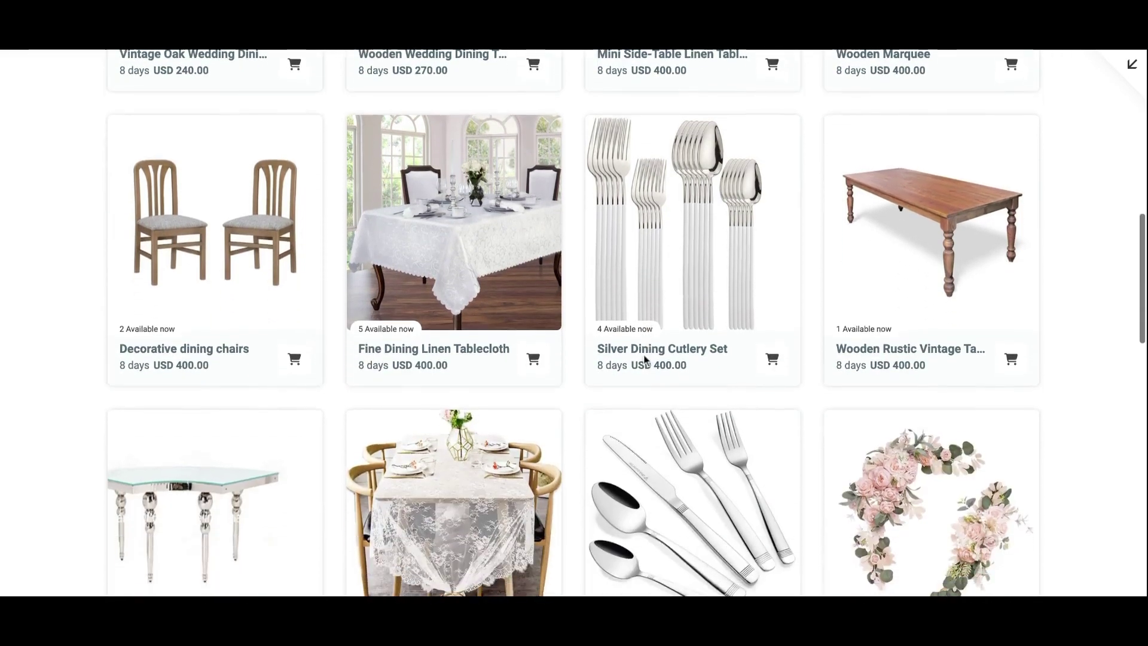
pyautogui.scroll(-10, 646, 360)
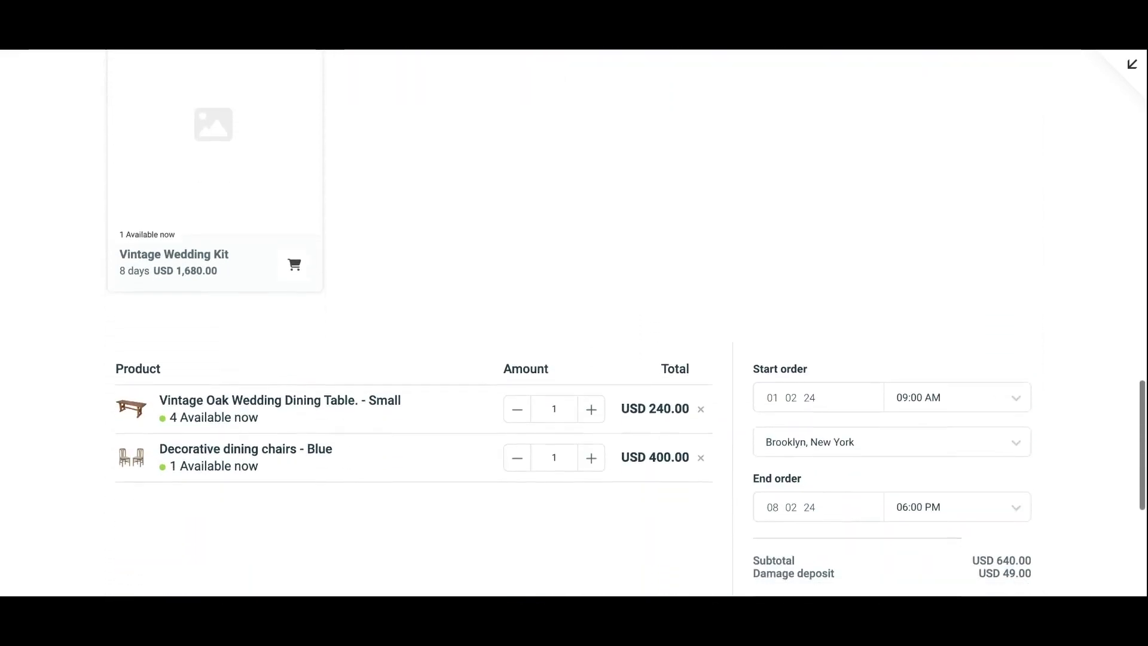
pyautogui.scroll(-1, 852, 280)
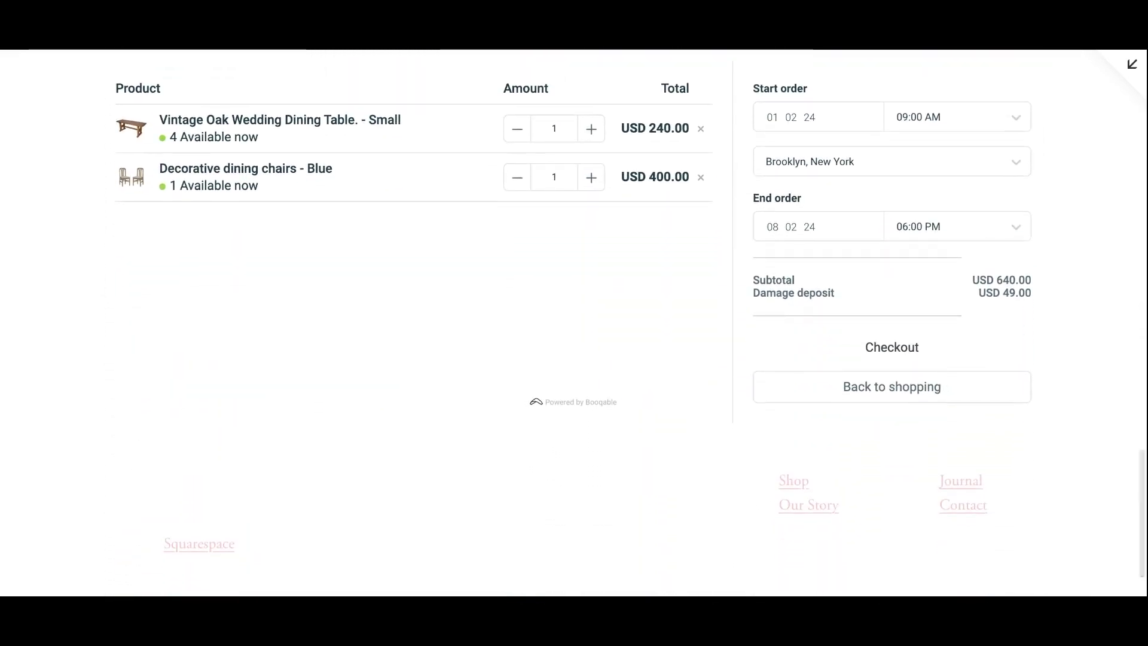
pyautogui.click(884, 353)
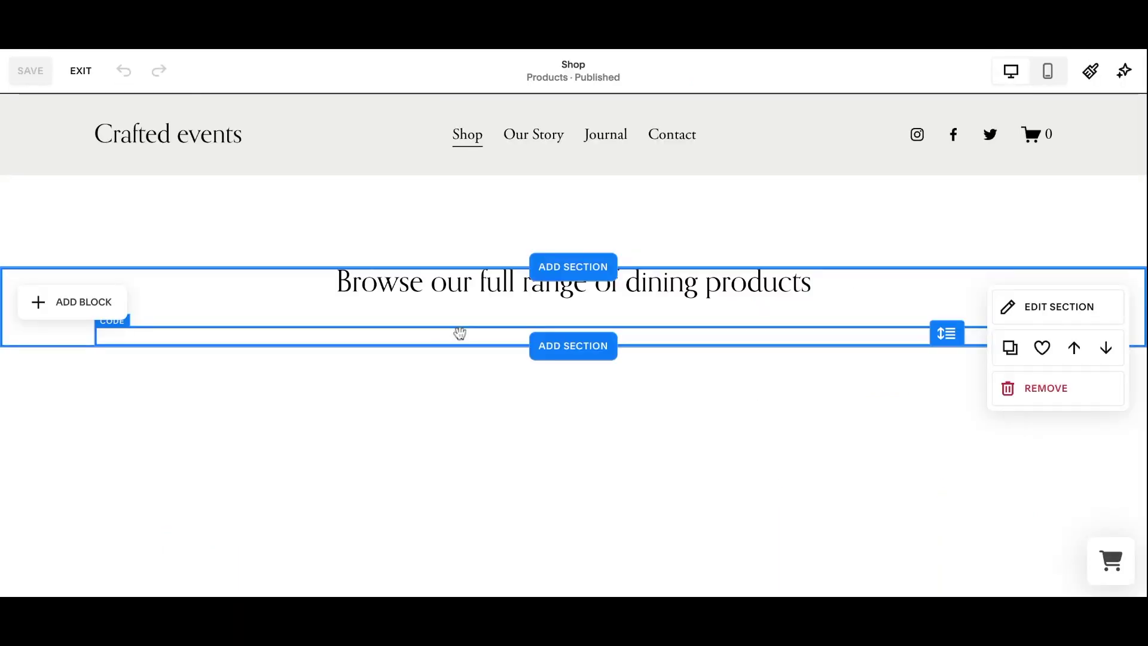
# Add a code block under the dining heading and stretch it to full width as a short strip.
pyautogui.click(77, 302)
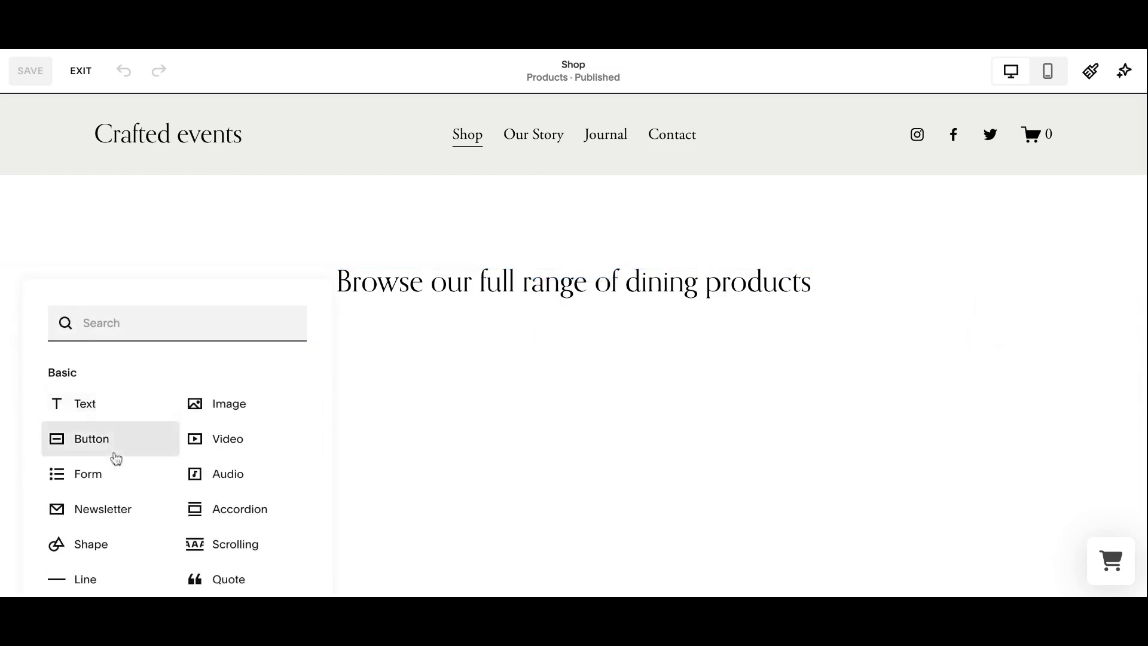
pyautogui.scroll(-3, 116, 458)
pyautogui.click(202, 503)
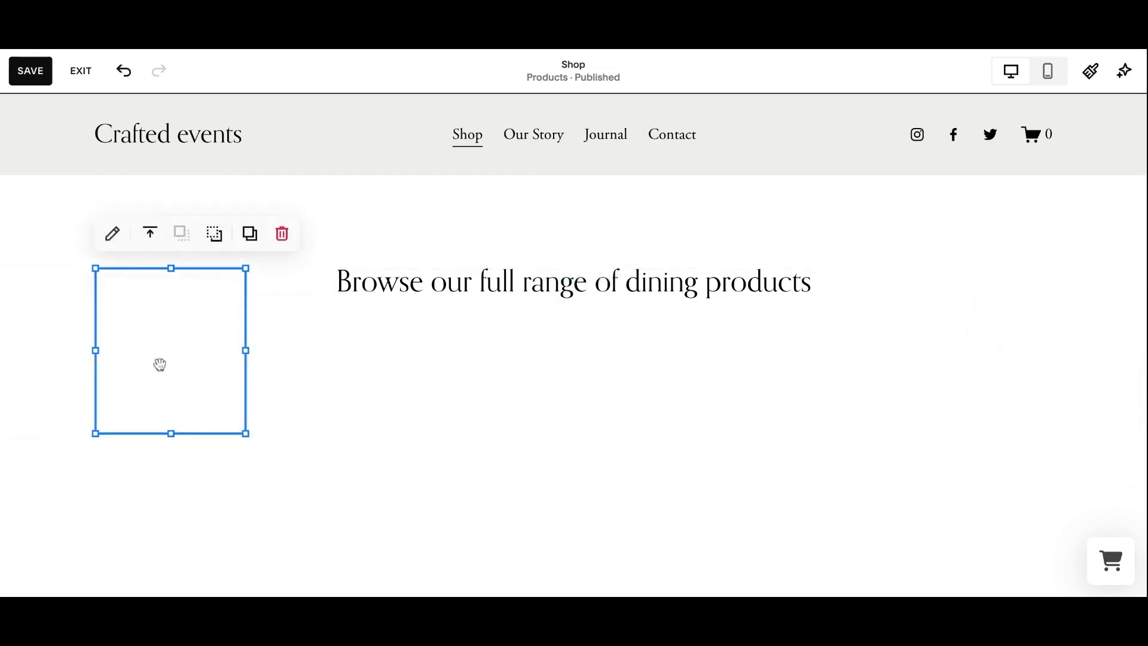
pyautogui.moveTo(158, 355); pyautogui.dragTo(569, 456)
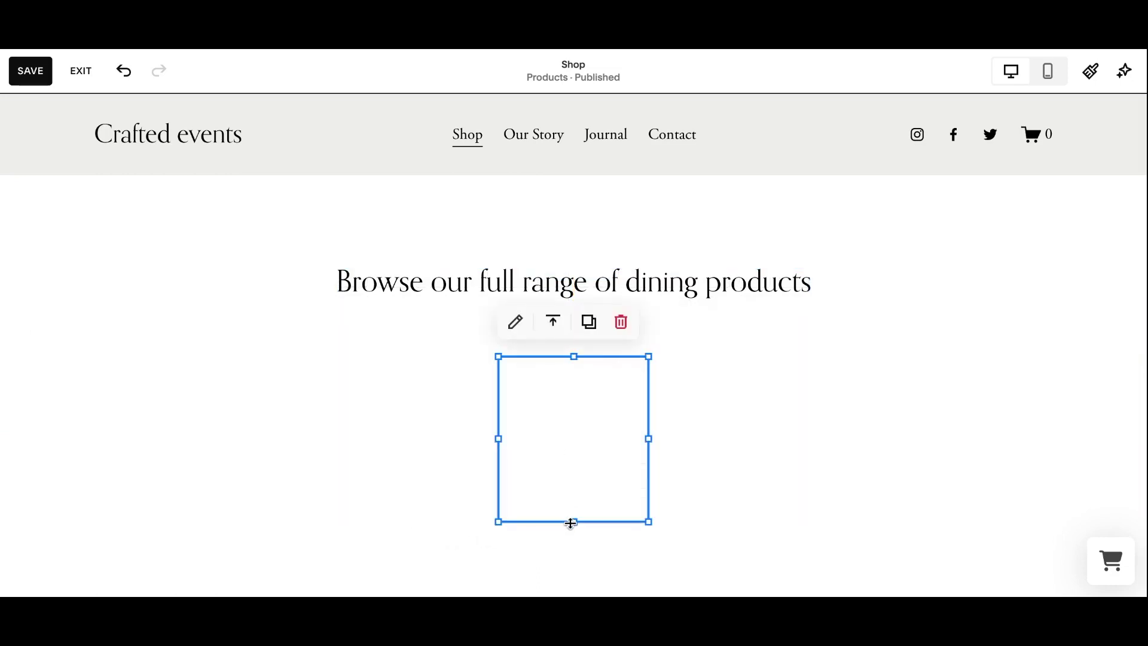
pyautogui.moveTo(573, 523); pyautogui.dragTo(573, 404)
pyautogui.moveTo(651, 380); pyautogui.dragTo(648, 379)
pyautogui.moveTo(505, 379); pyautogui.dragTo(98, 385)
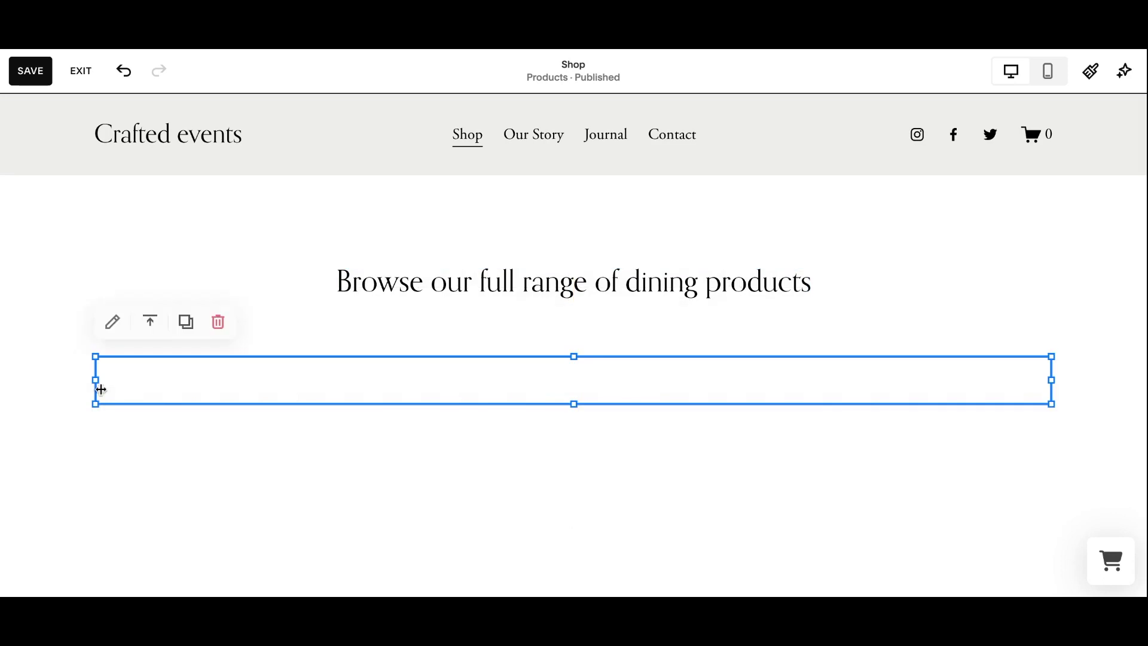
# Replace the placeholder Hello, World! code with the booqable-product-search snippet and save the page.
pyautogui.click(112, 322)
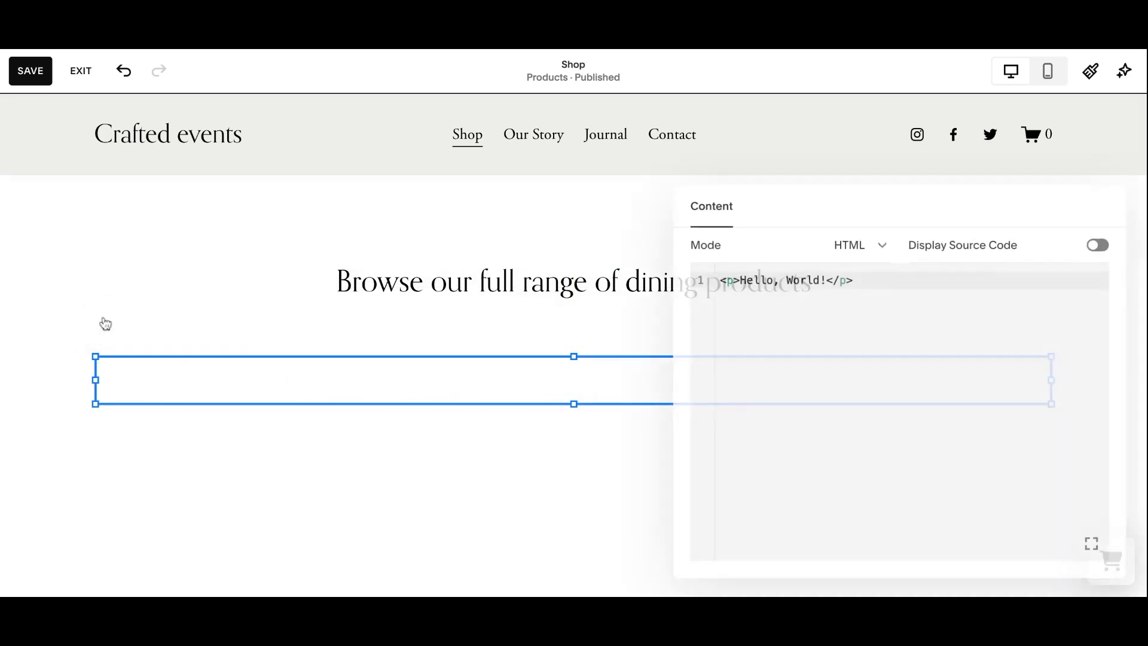
pyautogui.tripleClick(771, 279)
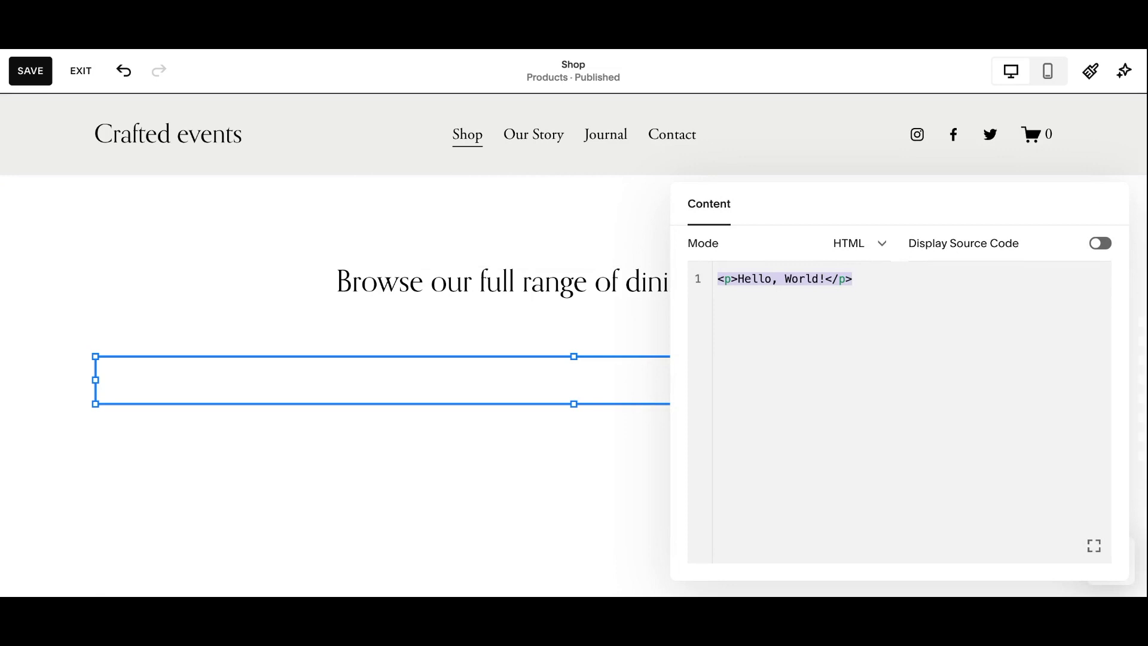
pyautogui.press('BackSpace')
pyautogui.write('<div class="booqable-product-search"></div>`')
pyautogui.press('BackSpace')
pyautogui.press('BackSpace')
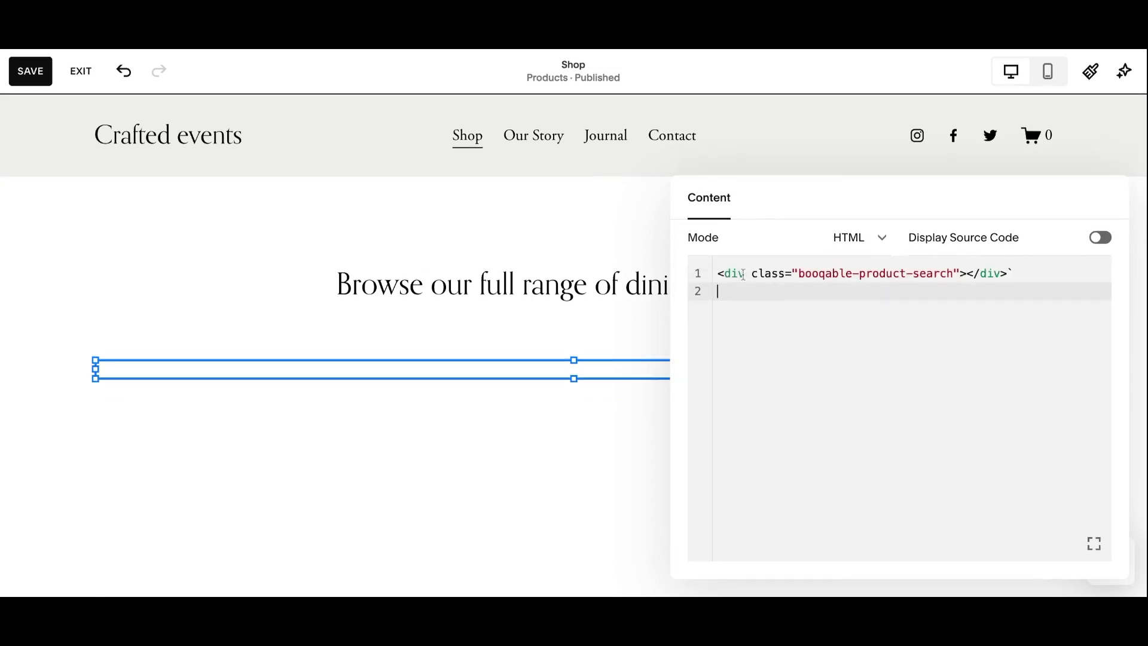
pyautogui.click(27, 74)
# Search the live shop page for 'Chair', then replace the query with a search for tables.
pyautogui.scroll(-3, 296, 289)
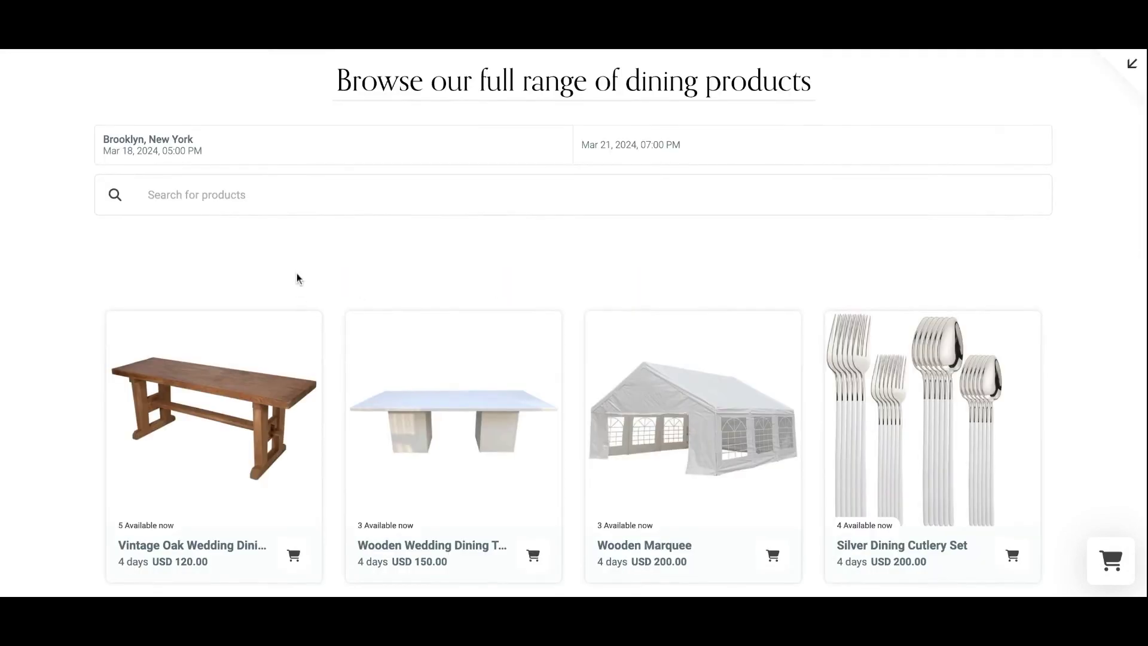
pyautogui.click(242, 200)
pyautogui.write('Chairs')
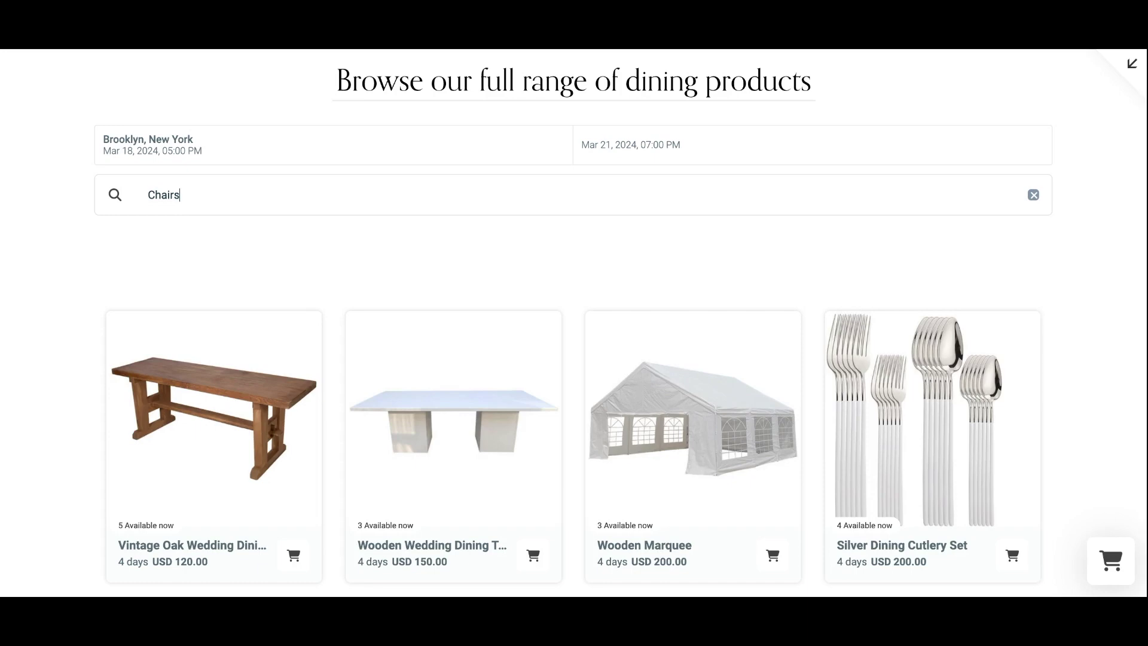
pyautogui.press('Return')
pyautogui.doubleClick(185, 198)
pyautogui.write('Tab')
pyautogui.press('Return')
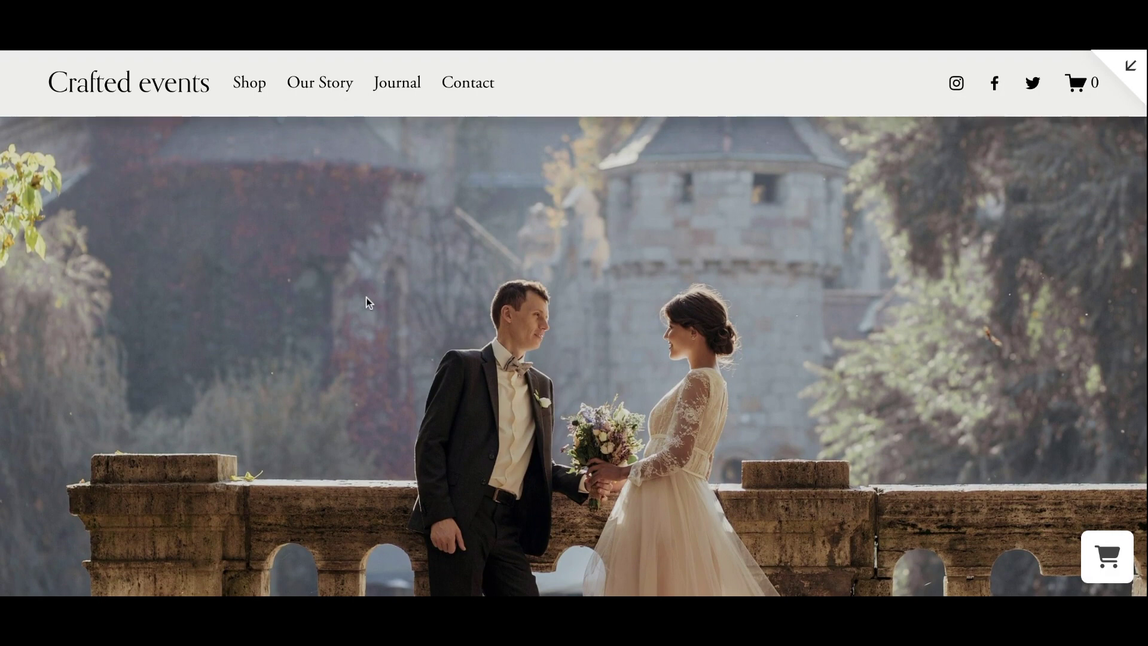
# On the Shop page, apply a rental period starting 22 Feb 2024, 12:00 PM, Brooklyn, New York.
pyautogui.click(240, 94)
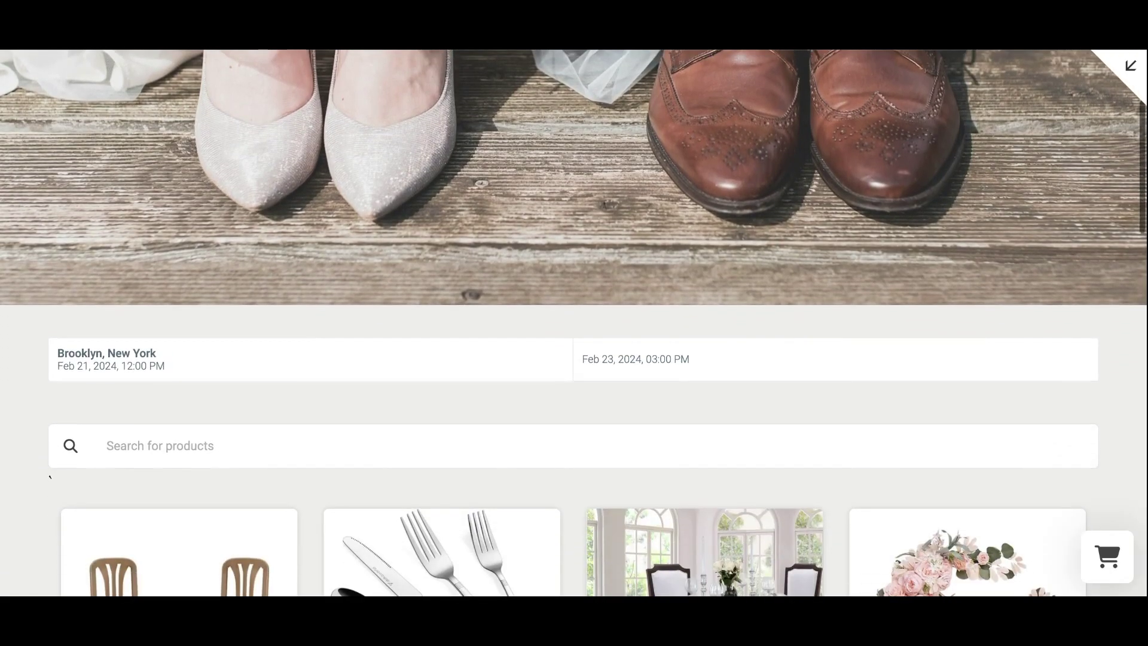
pyautogui.scroll(-3, 267, 126)
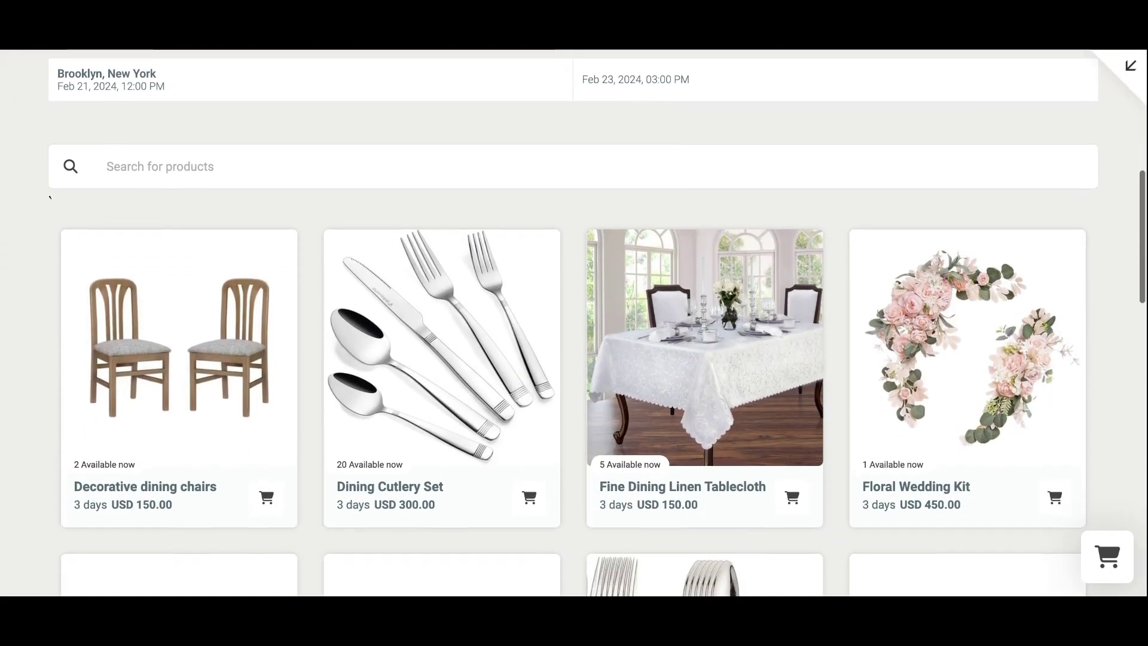
pyautogui.click(269, 84)
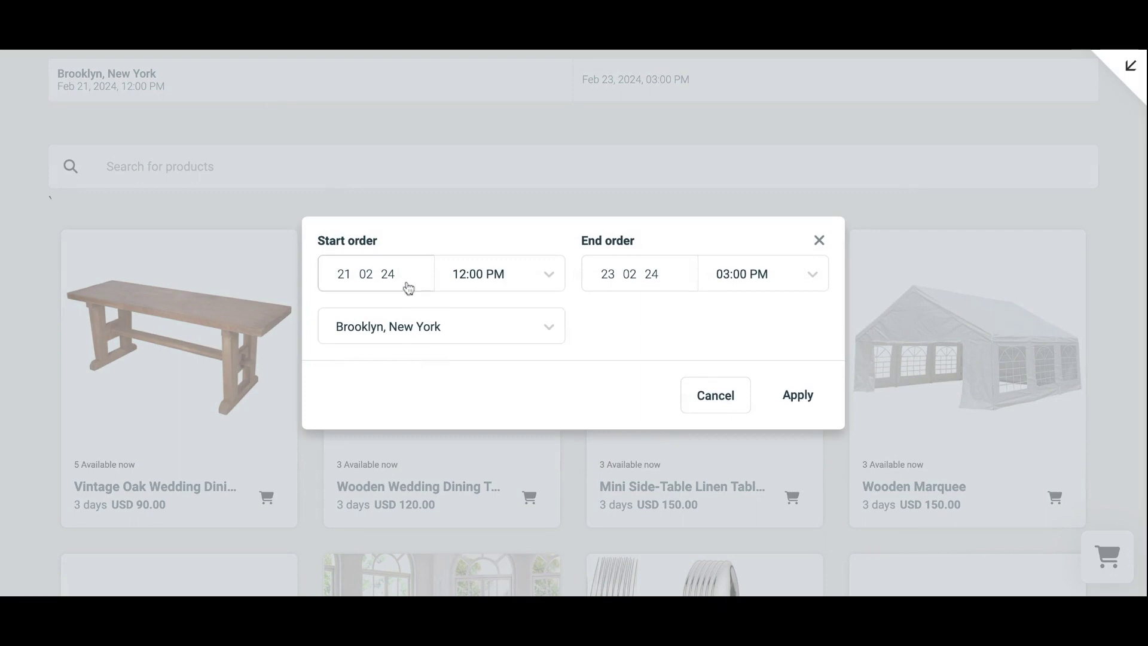
pyautogui.click(406, 281)
pyautogui.click(614, 326)
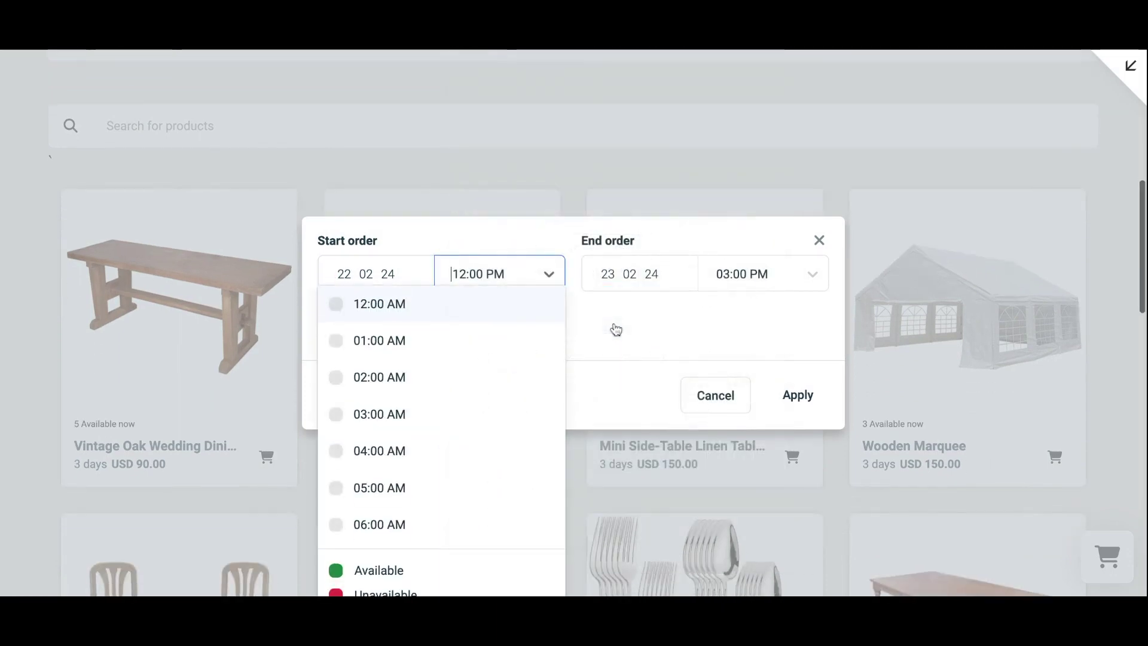
pyautogui.scroll(-5, 505, 349)
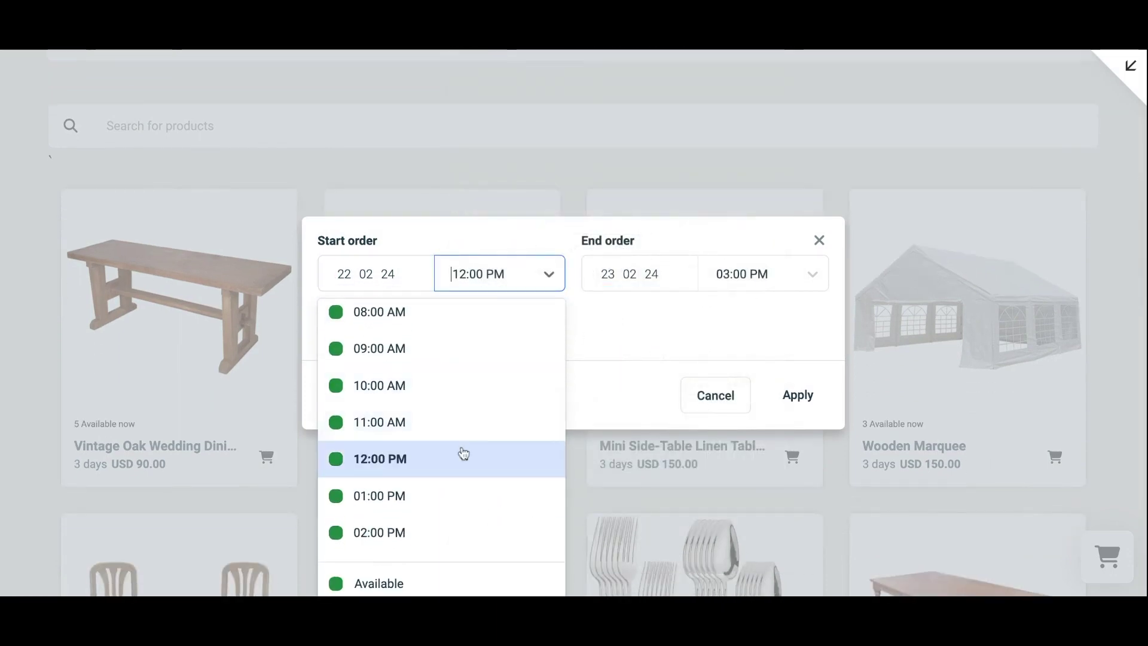
pyautogui.click(464, 454)
pyautogui.click(482, 330)
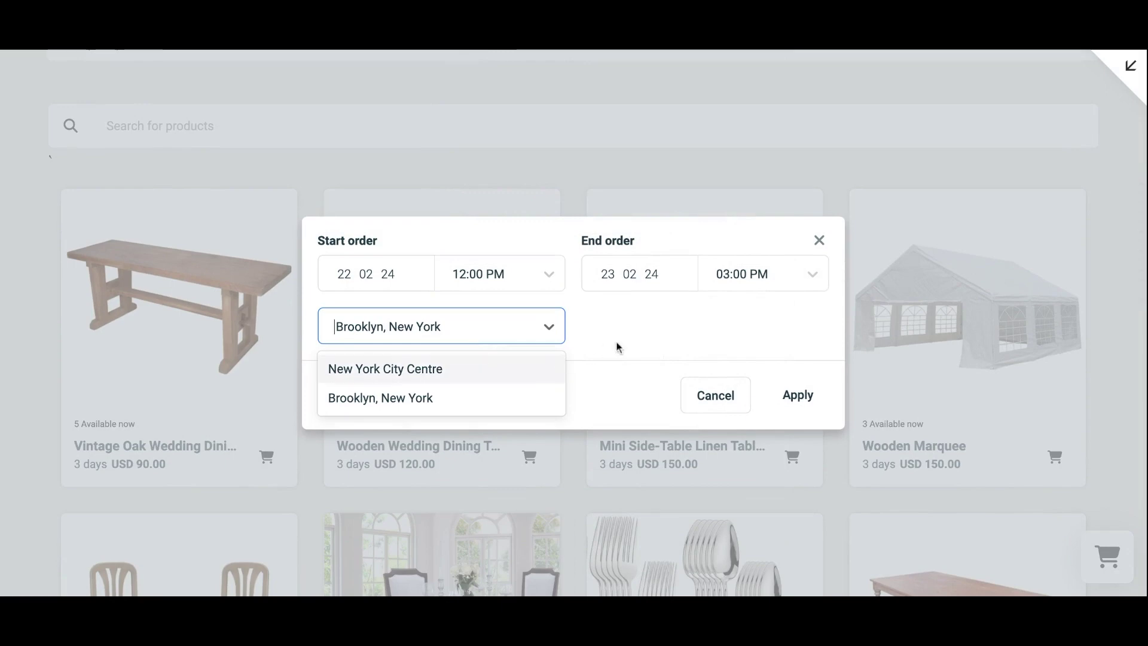
pyautogui.click(793, 398)
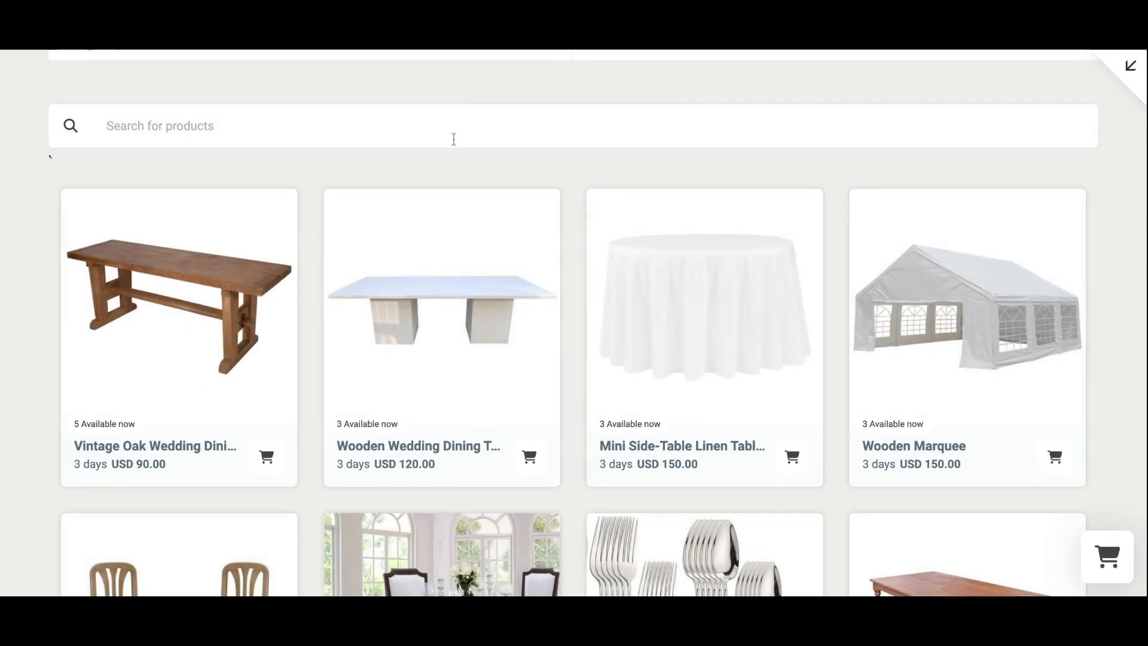
# Search 'table', add the Dark Wooden Rustic Vintage Table (subtotal USD 260.00), and go to checkout.
pyautogui.click(454, 138)
pyautogui.write('table')
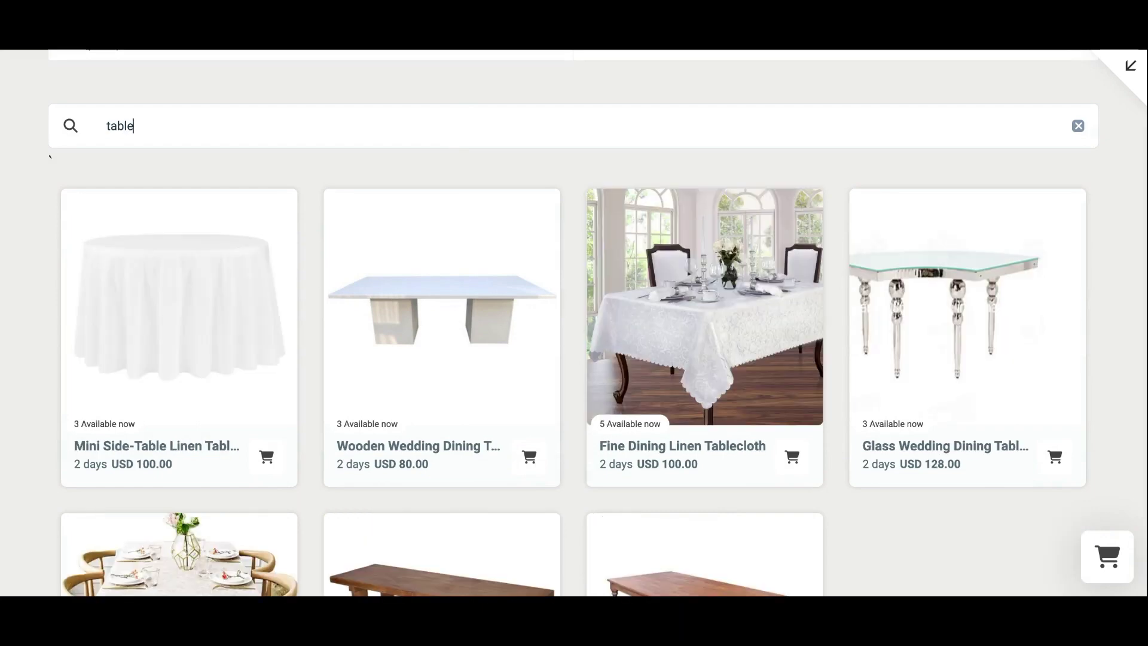
pyautogui.scroll(-3, 472, 259)
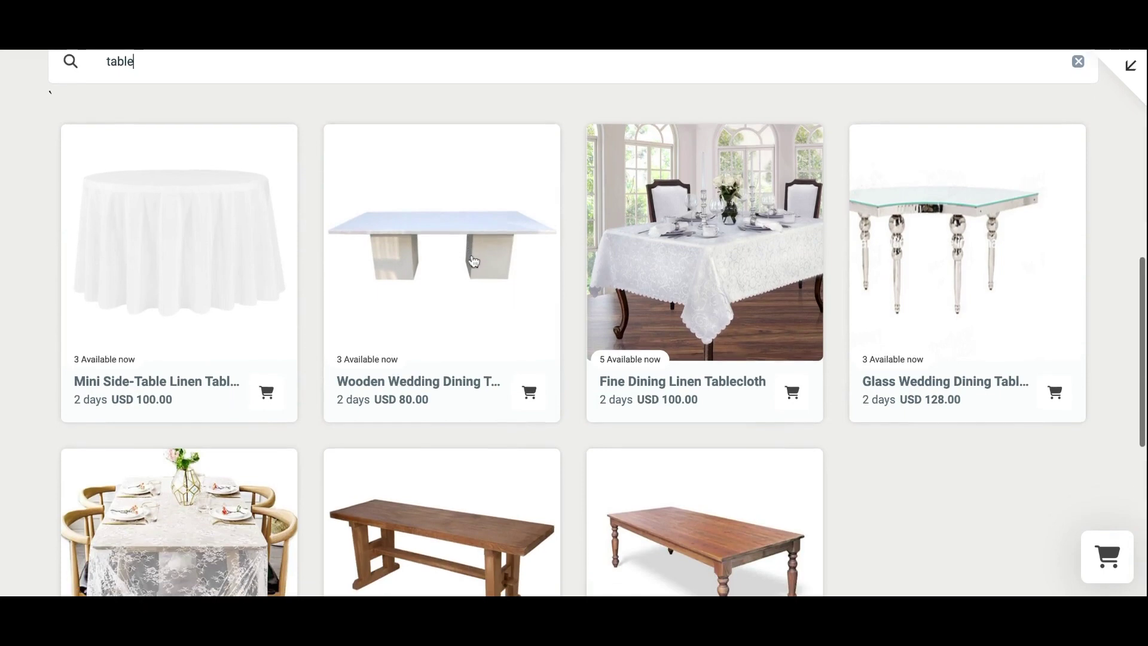
pyautogui.scroll(-2, 473, 261)
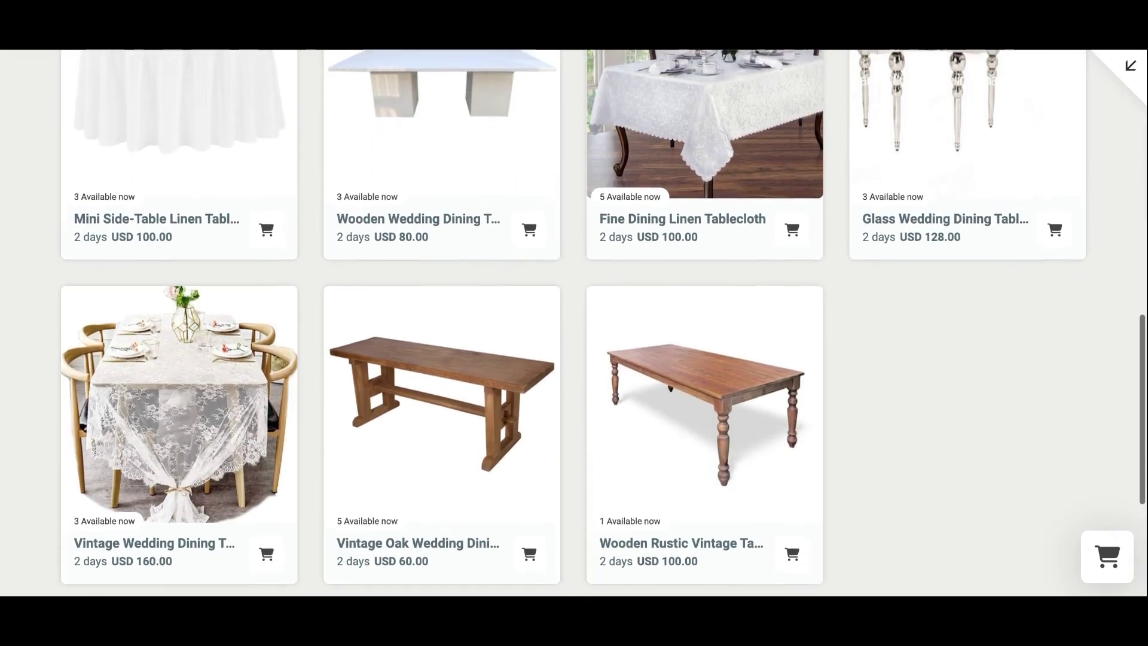
pyautogui.click(791, 524)
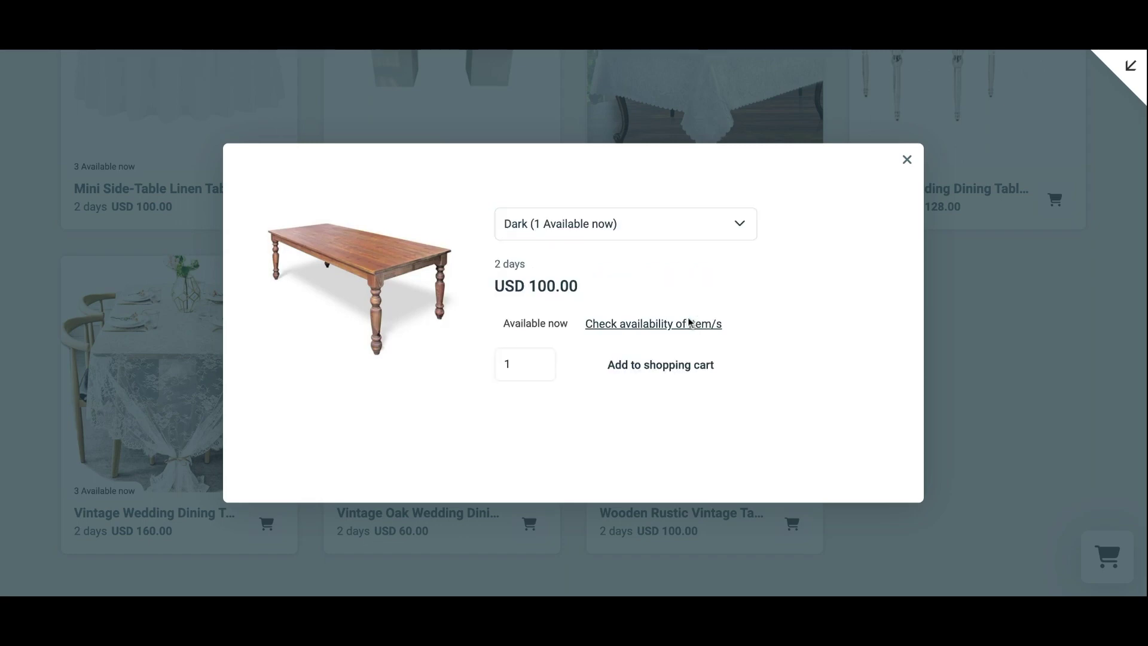
pyautogui.click(684, 326)
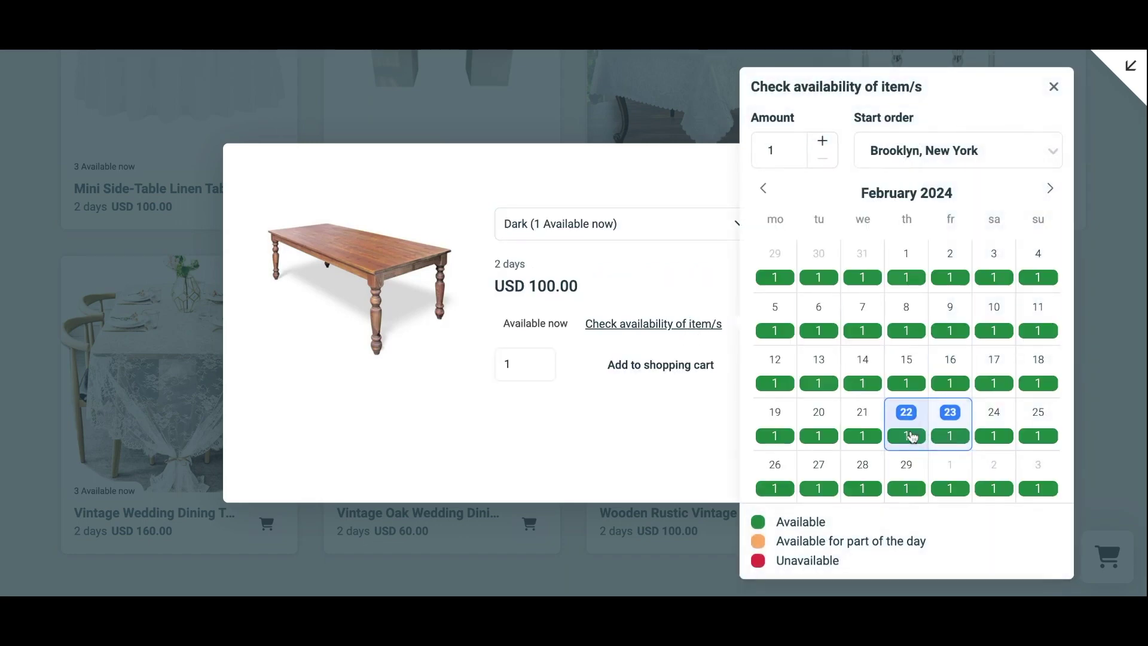
pyautogui.click(706, 371)
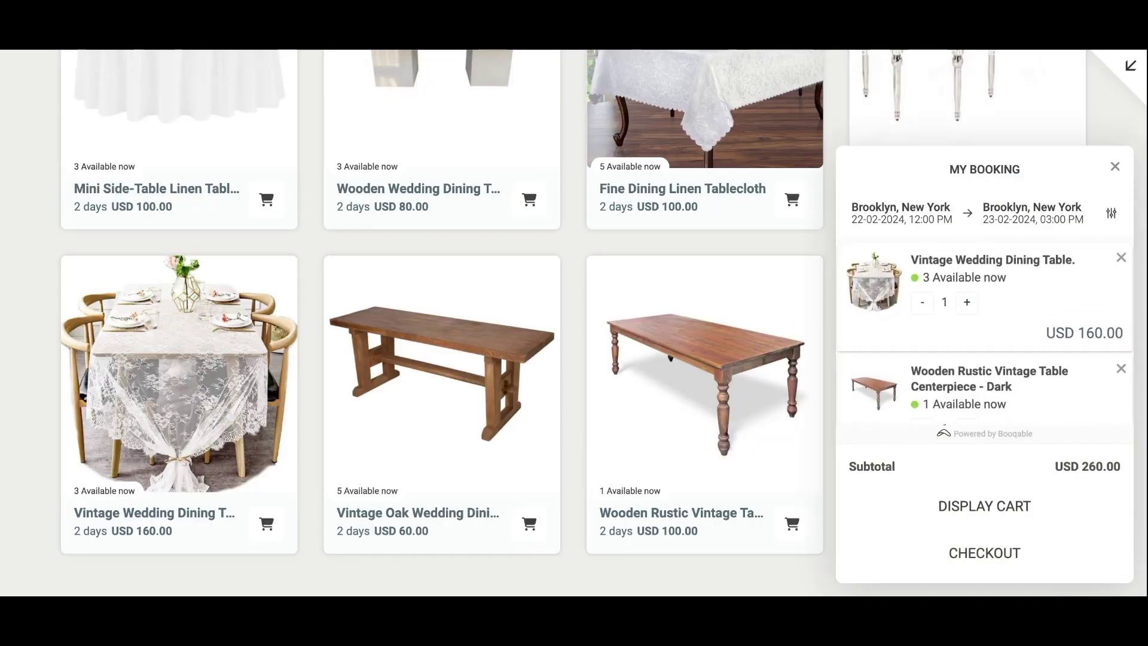
pyautogui.scroll(-2, 915, 400)
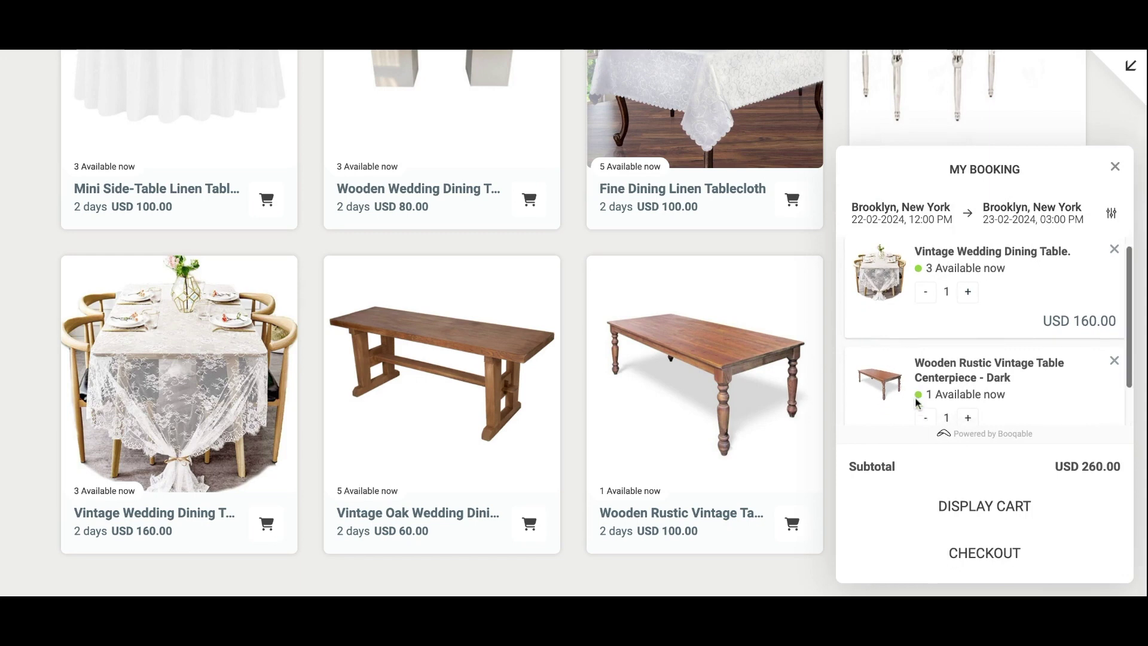
pyautogui.click(963, 549)
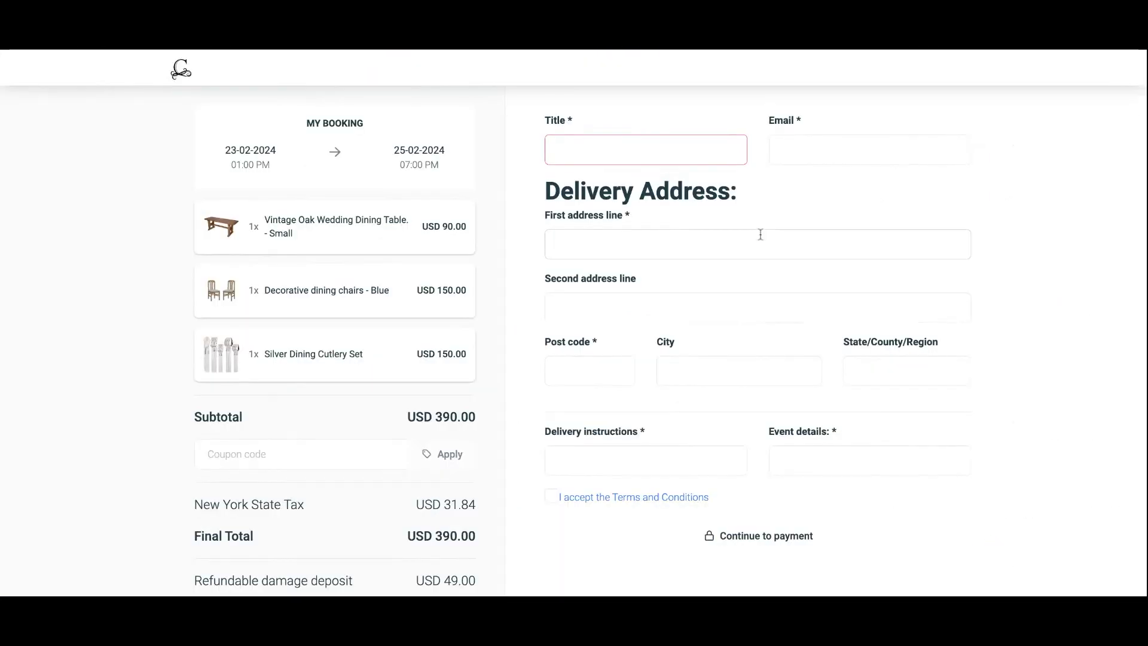
# Enter the customer's name and e-mail, then the delivery address, post code, city and state.
pyautogui.click(610, 153)
pyautogui.click(838, 142)
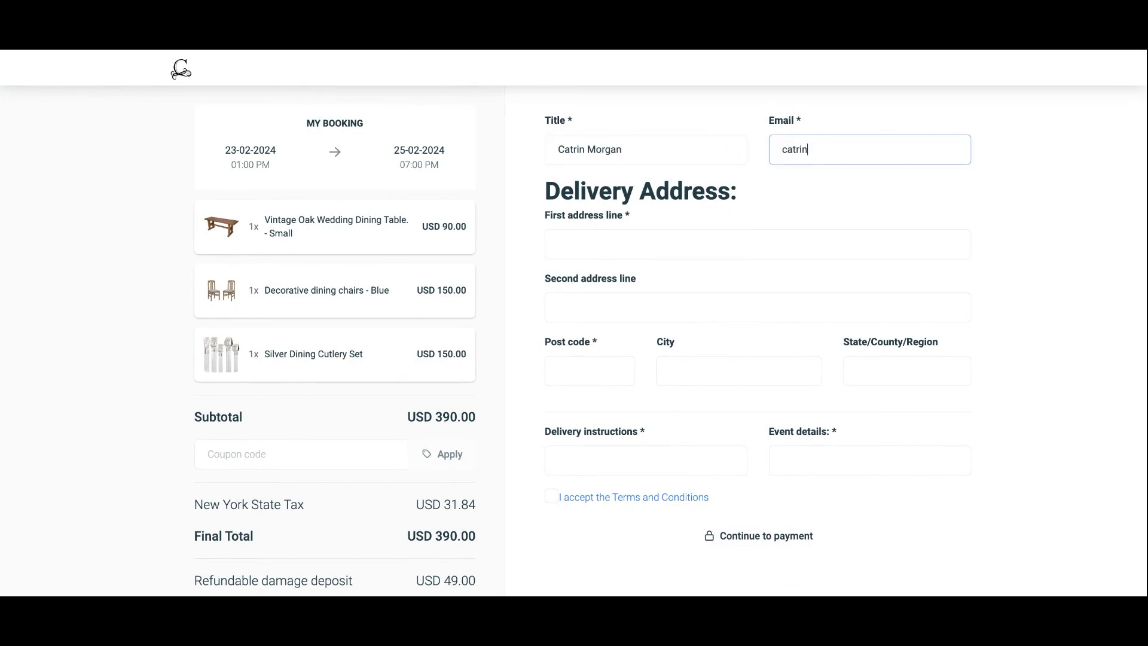
pyautogui.click(722, 244)
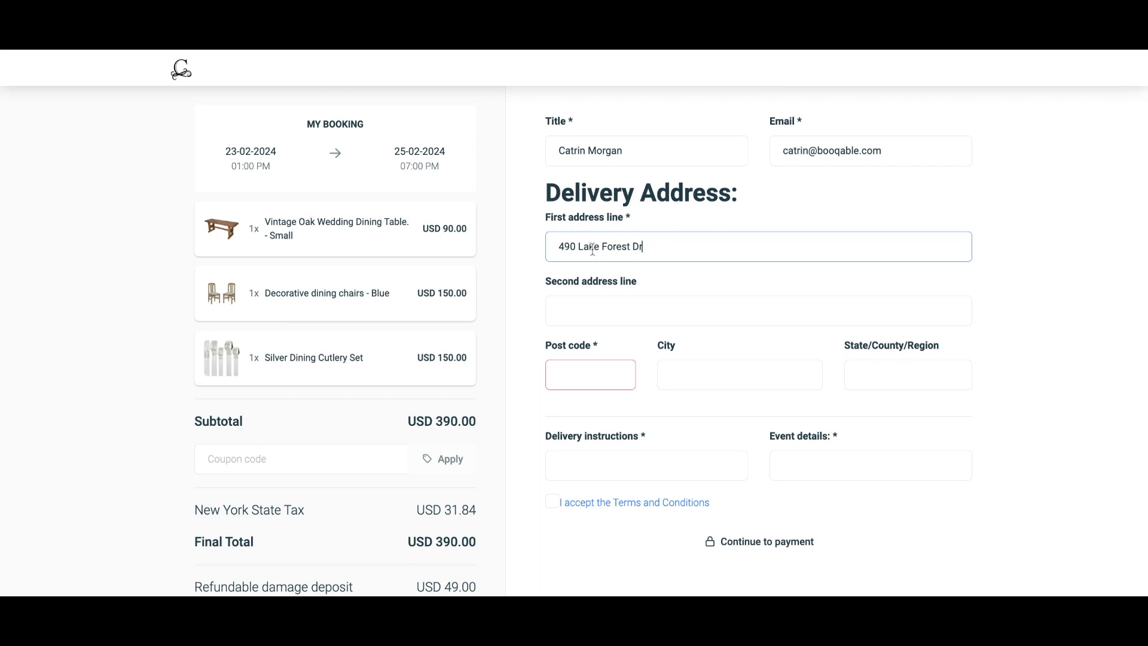
pyautogui.click(567, 375)
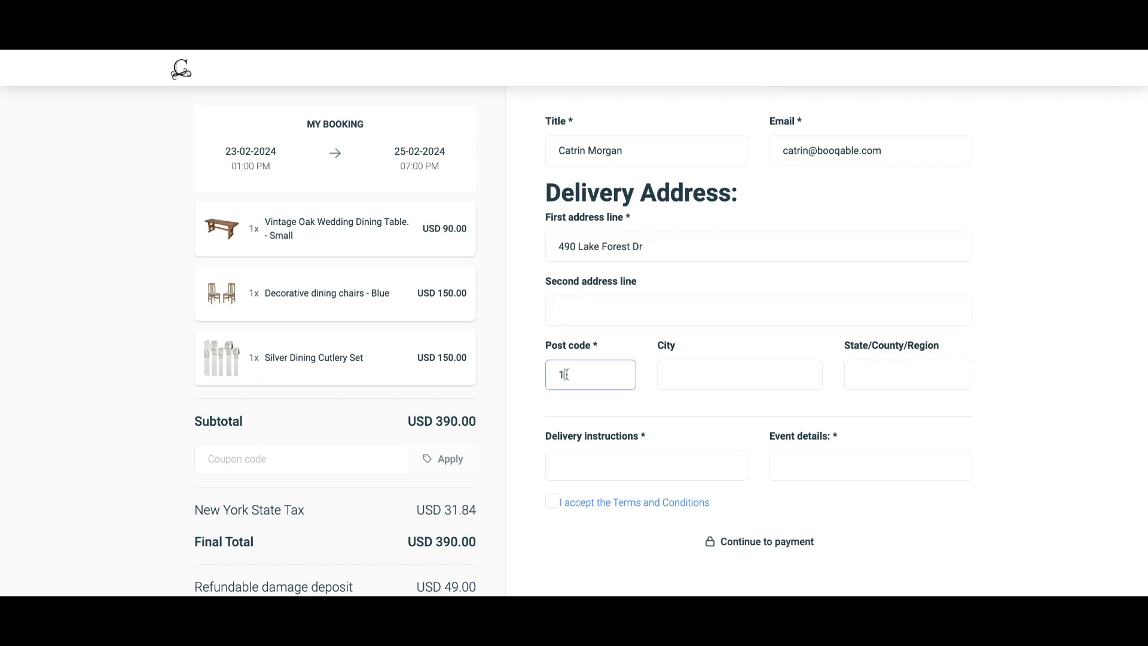
pyautogui.click(701, 375)
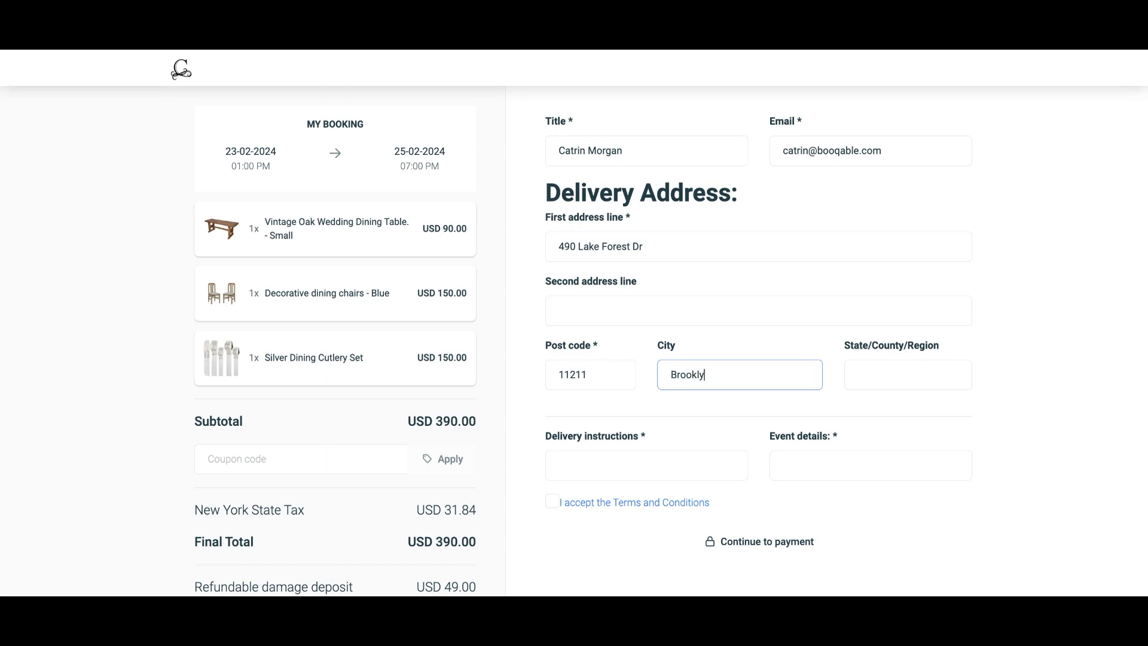
pyautogui.click(861, 374)
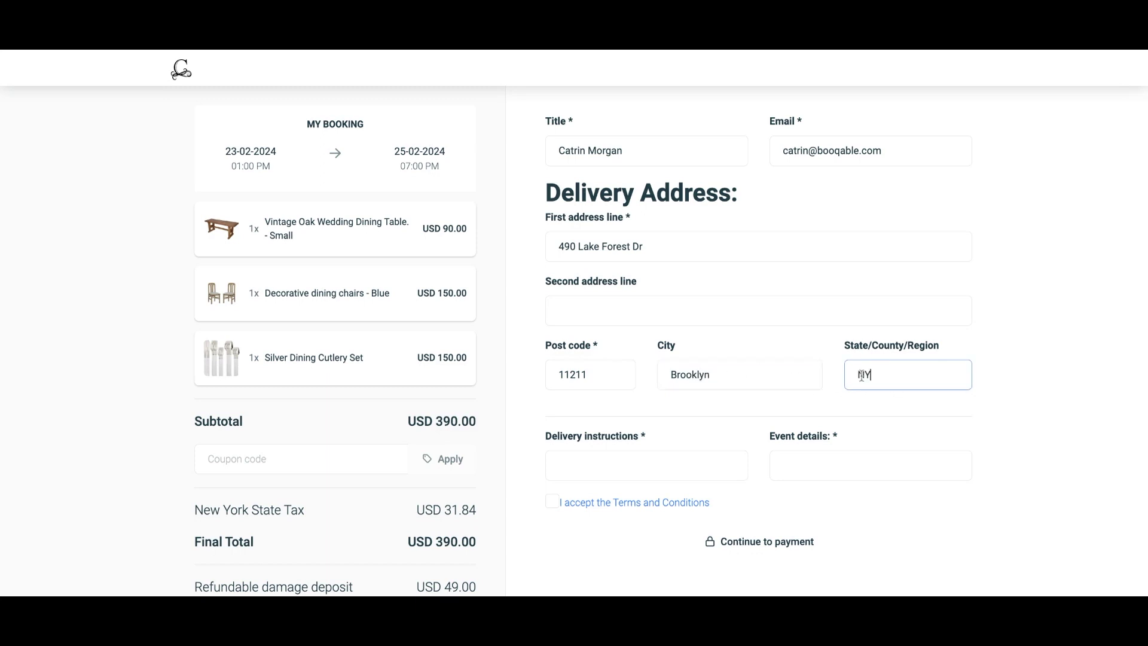
# Write delivery instructions naming the on-site contact and event details for a vintage event of around 70 guests.
pyautogui.click(672, 472)
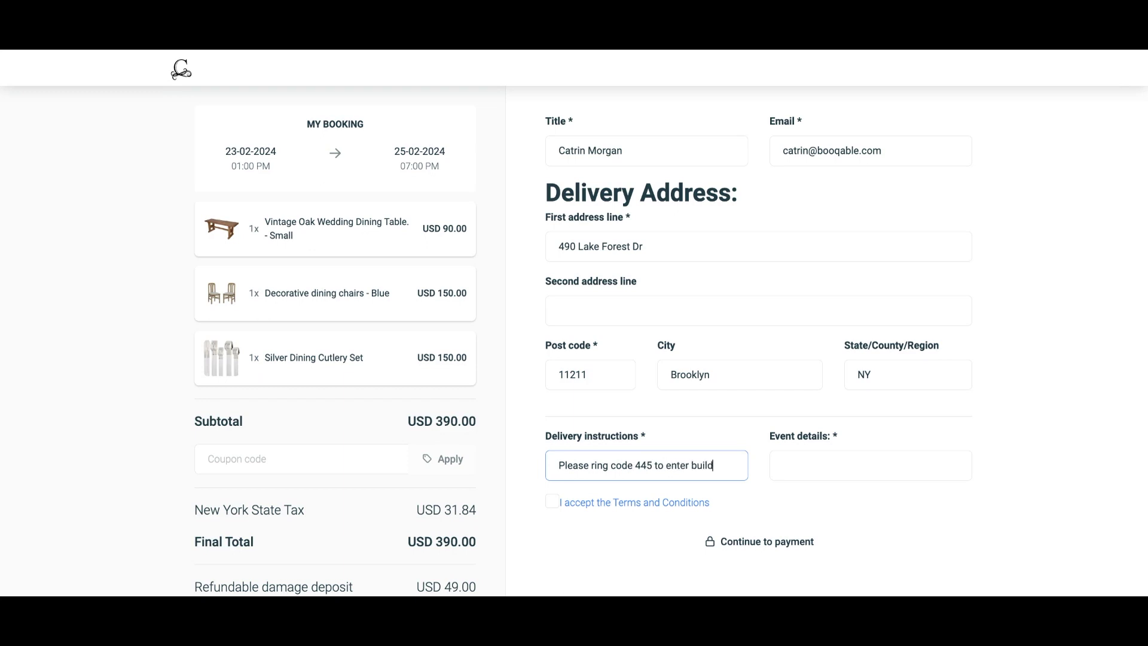
pyautogui.write('ask form')
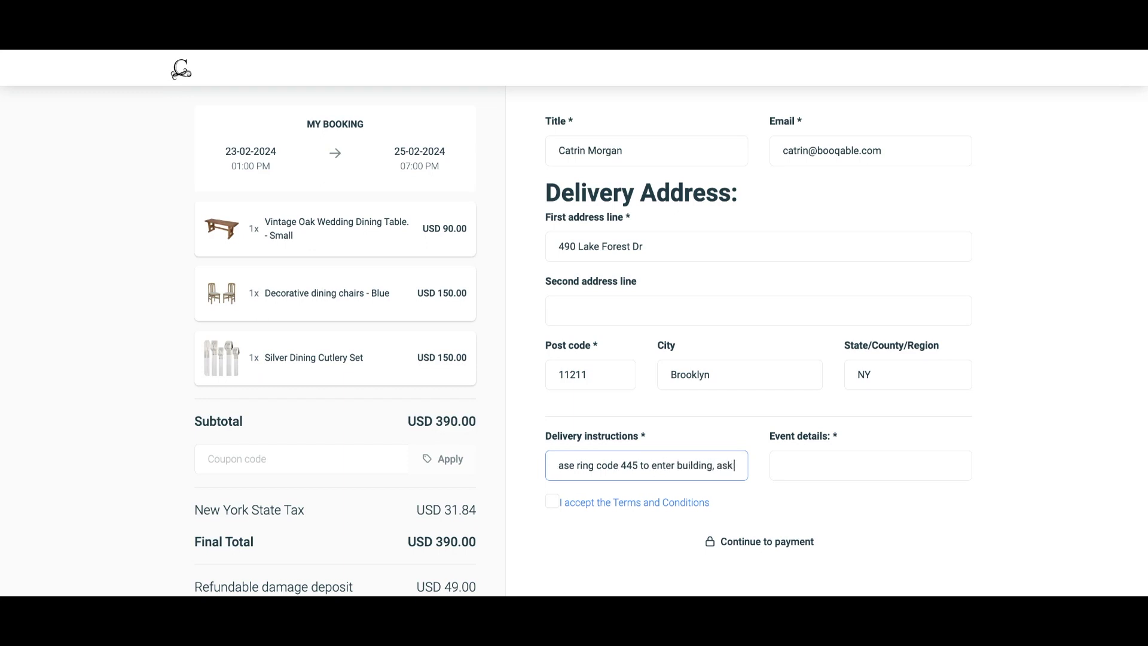
pyautogui.press('BackSpace')
pyautogui.press('BackSpace')
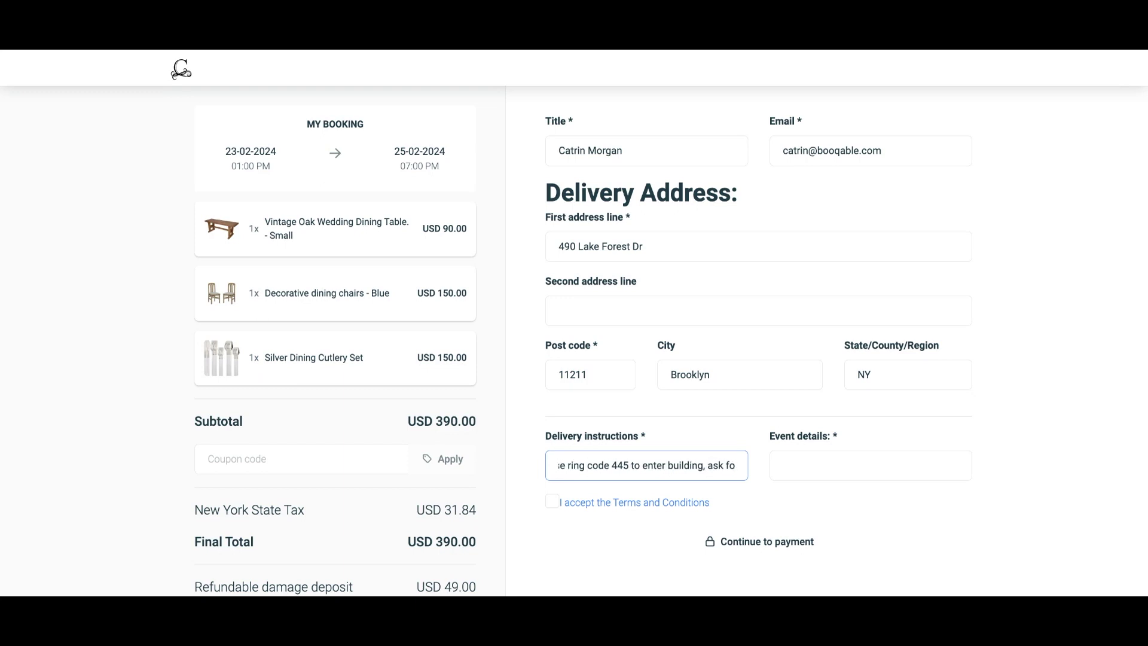
pyautogui.write('r Gemma')
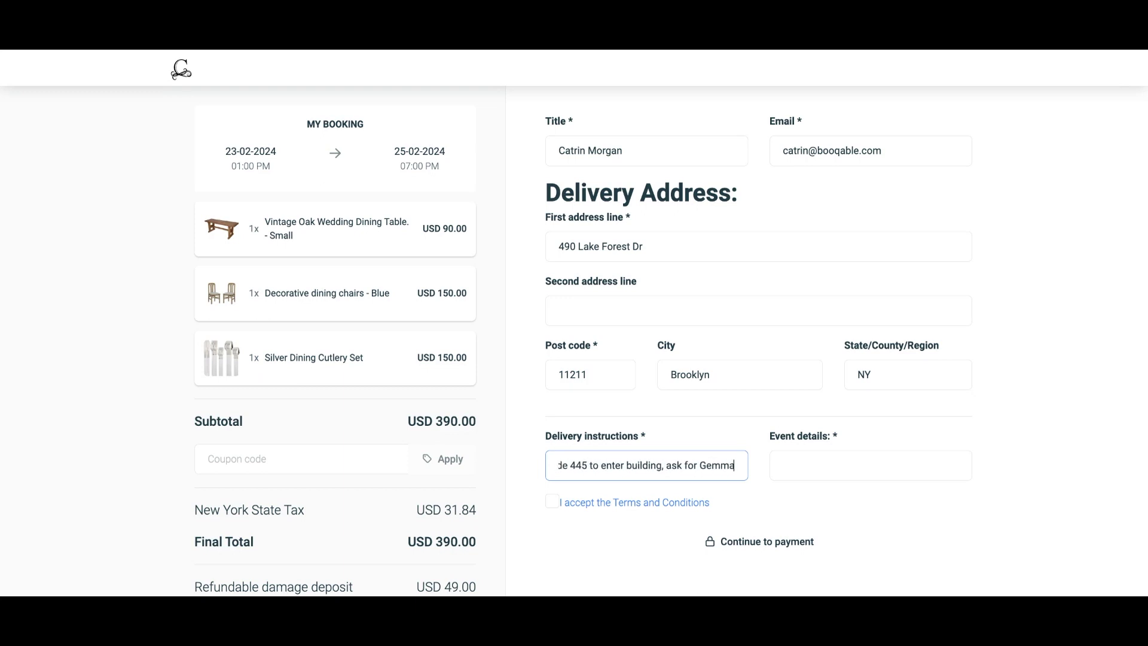
pyautogui.click(775, 461)
pyautogui.write('Vintage themed catered event w')
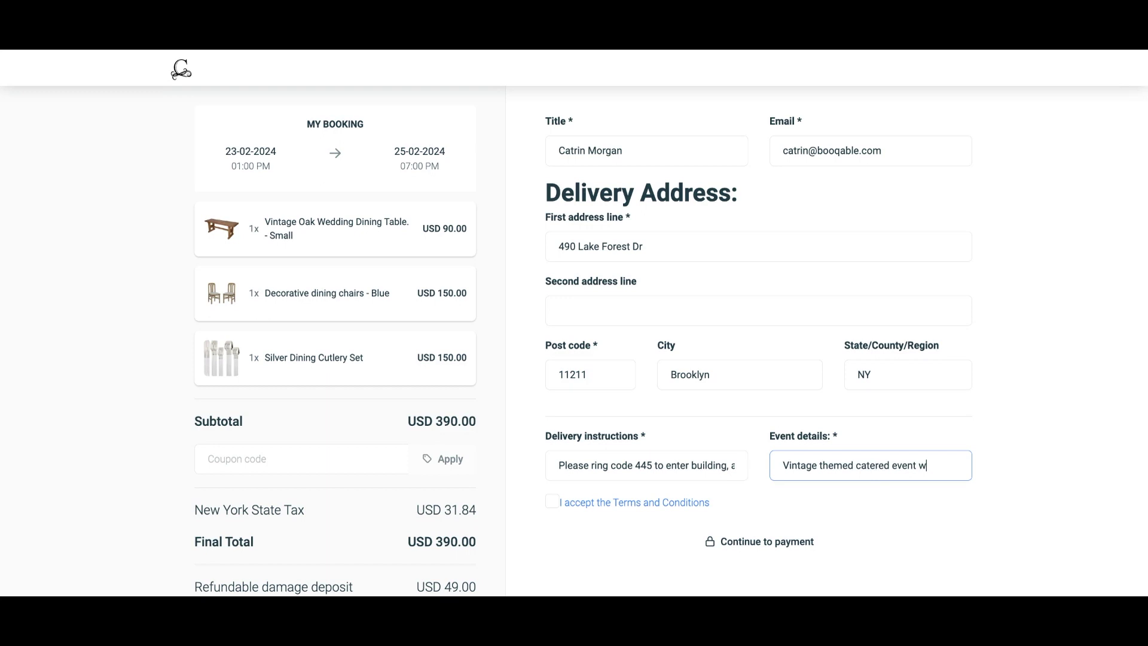
pyautogui.write('ound 7')
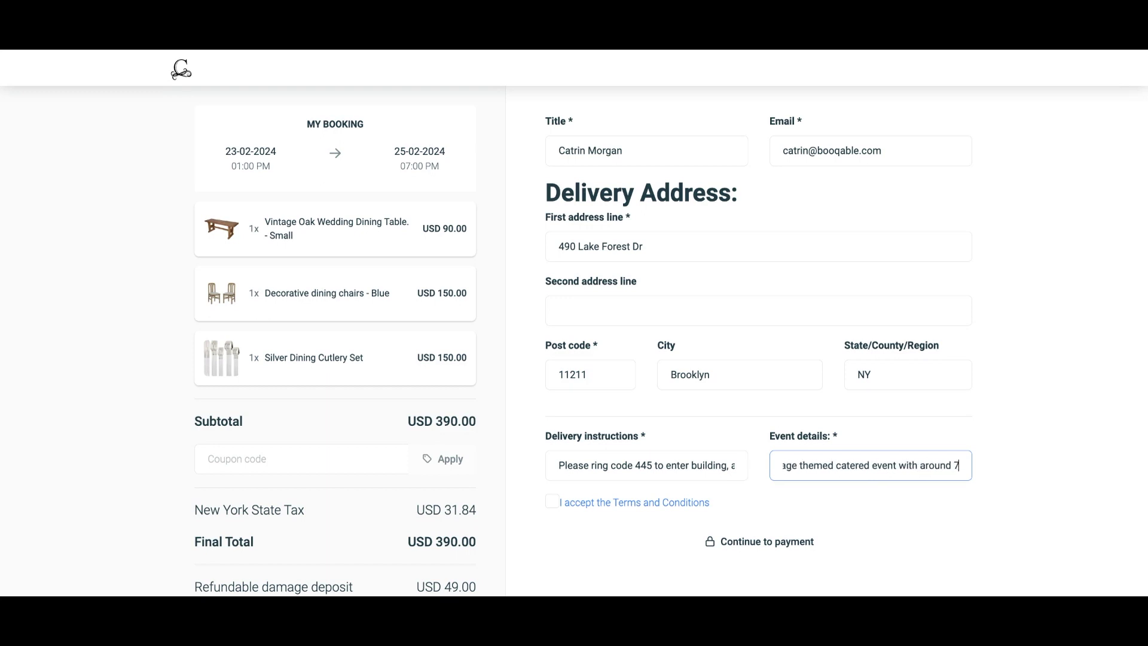
pyautogui.write('0 guests')
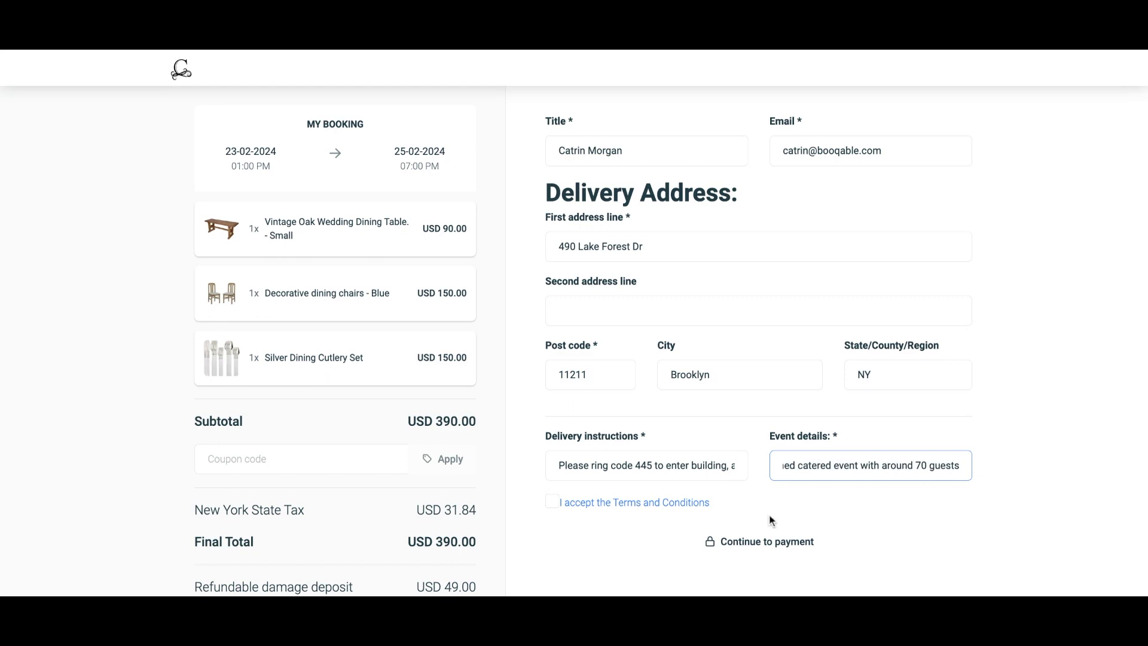
# Accept the Terms and Conditions and submit the checkout to continue to payment.
pyautogui.scroll(-1, 771, 520)
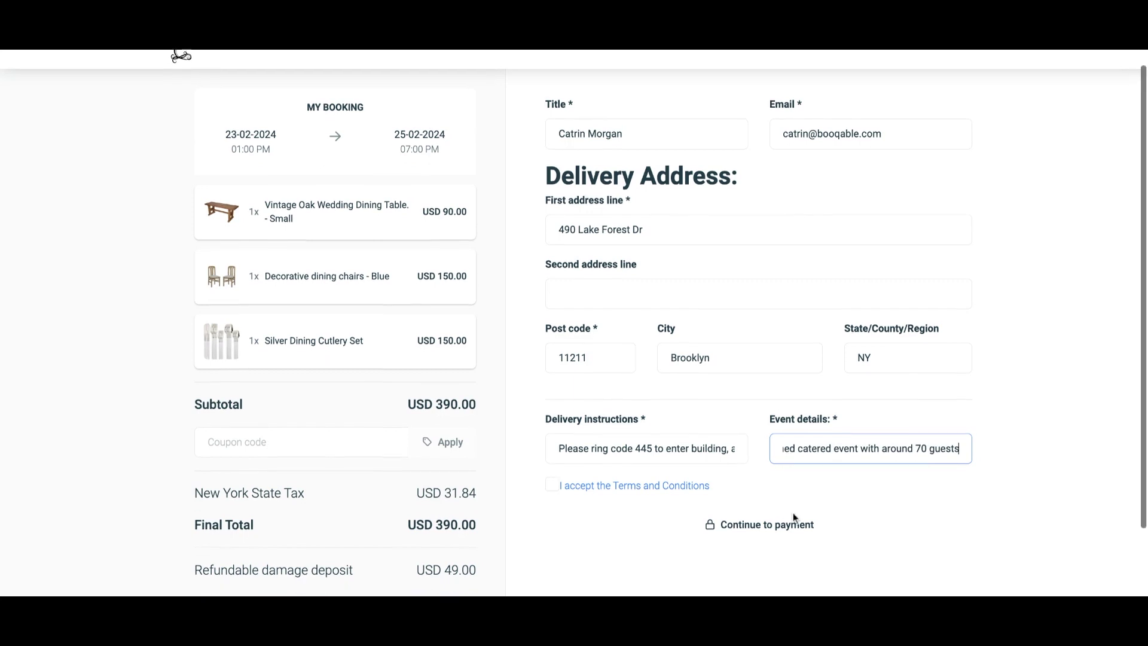
pyautogui.click(554, 426)
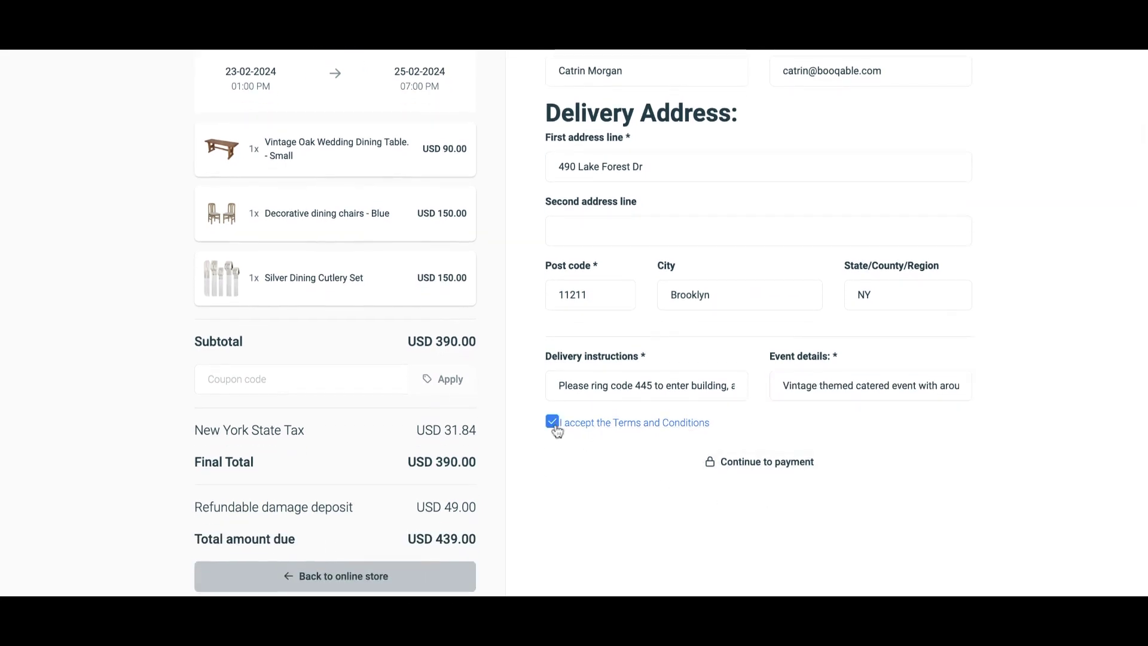
pyautogui.click(677, 477)
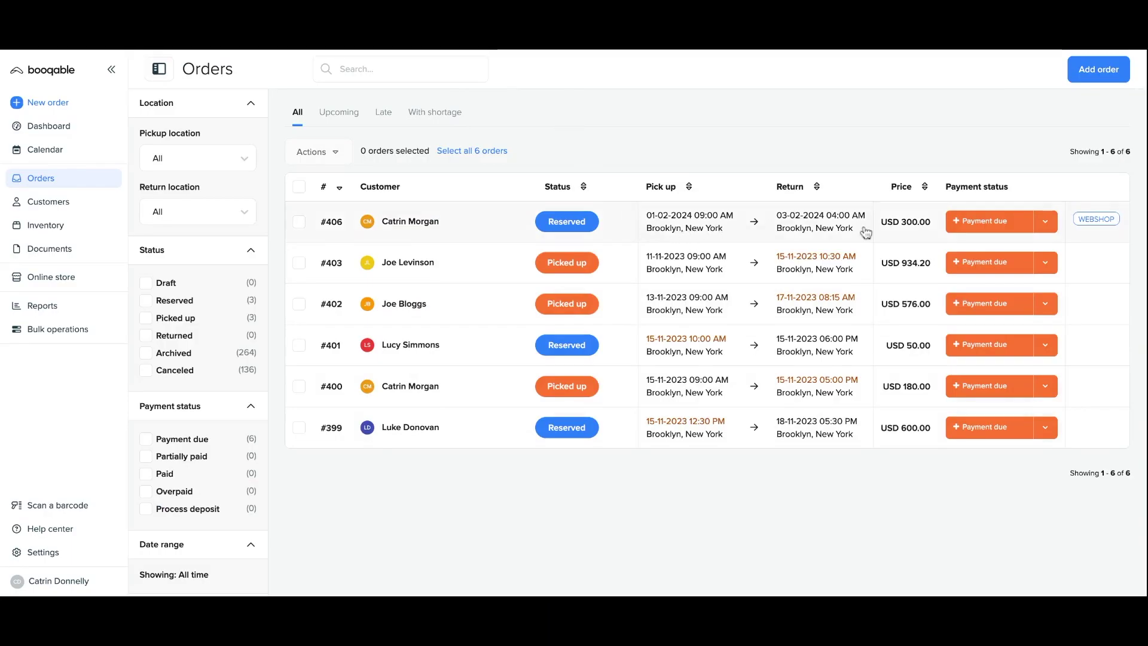
# Open order #406 and check the customer's notes, other orders, and the reserved items totalling USD 300.00.
pyautogui.click(1100, 240)
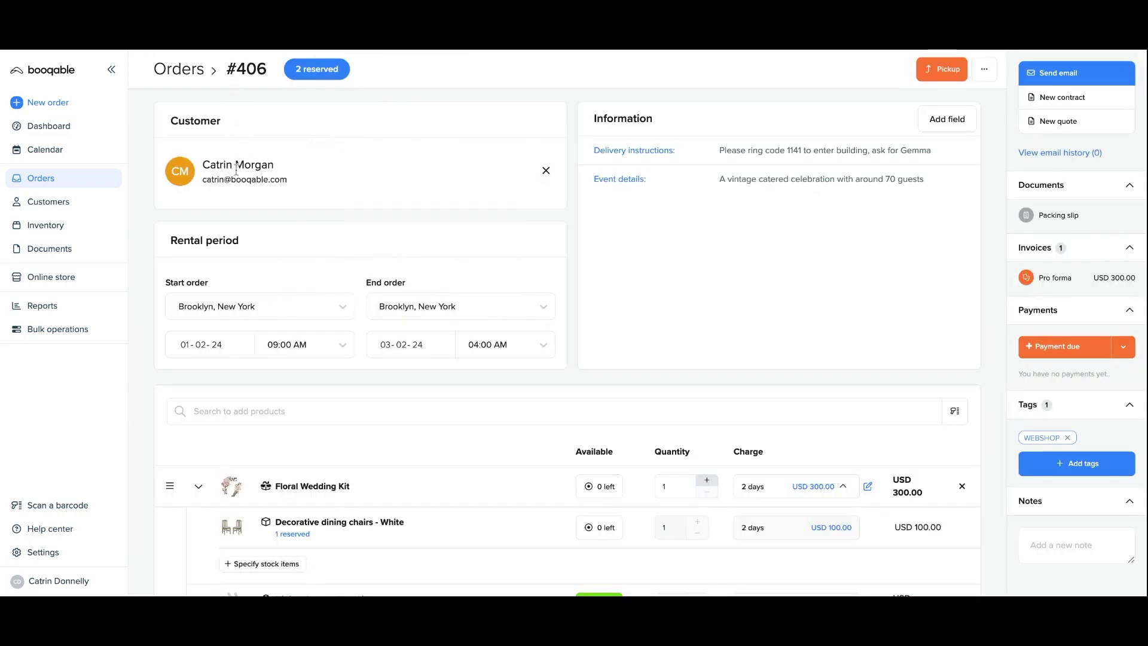
pyautogui.moveTo(236, 170)
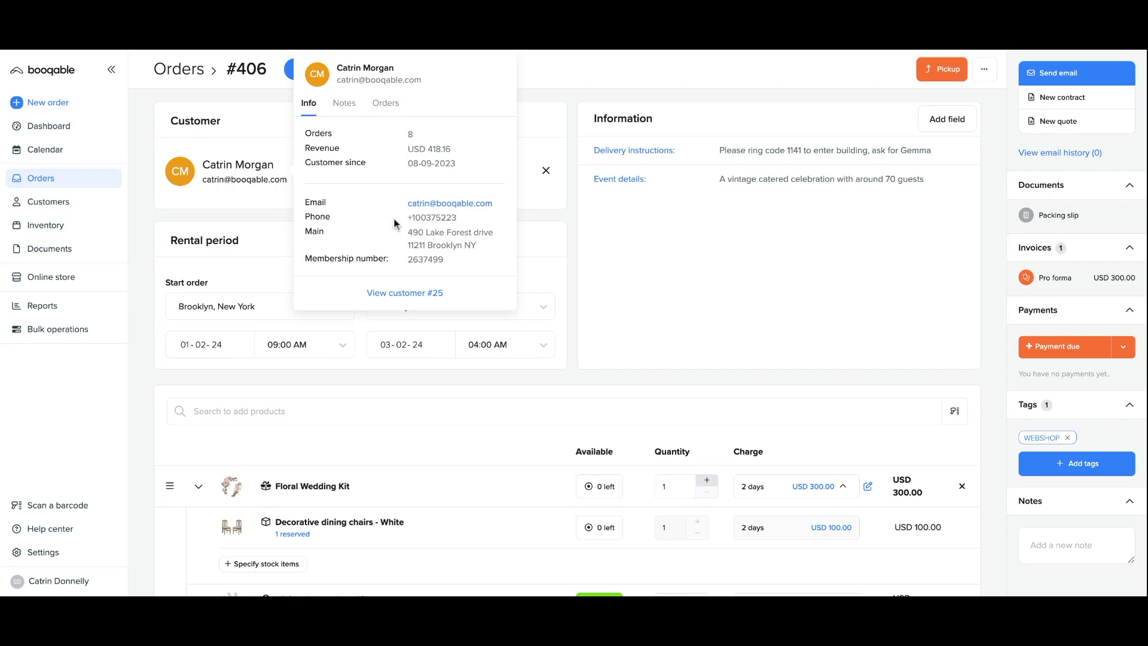
pyautogui.click(344, 104)
pyautogui.click(384, 104)
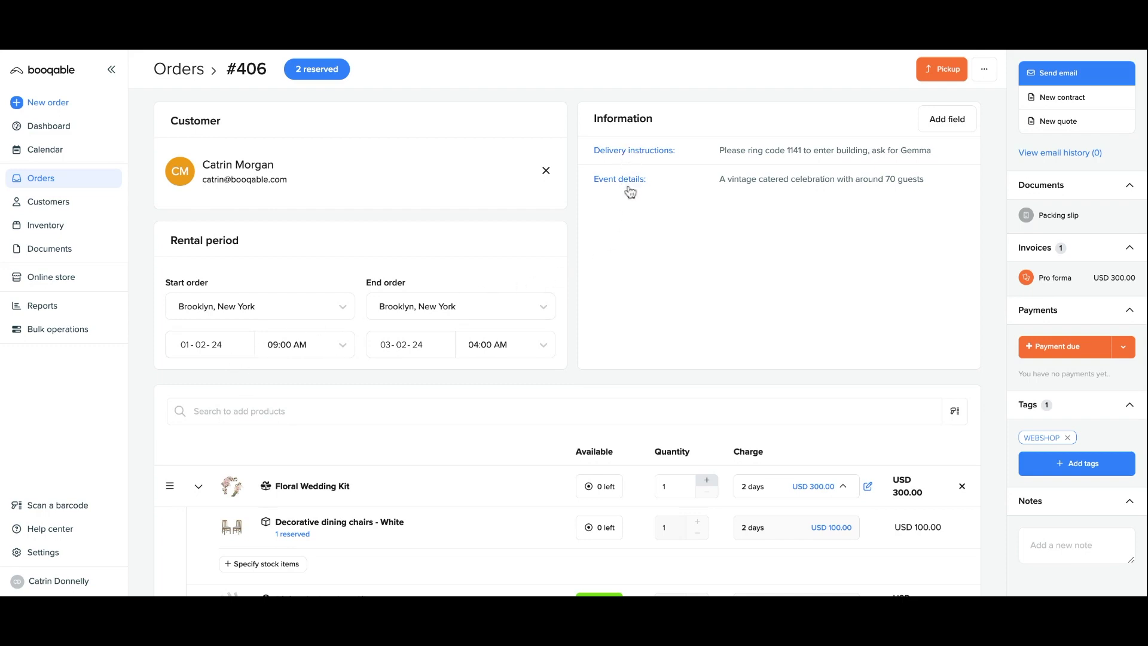
pyautogui.scroll(-3, 597, 437)
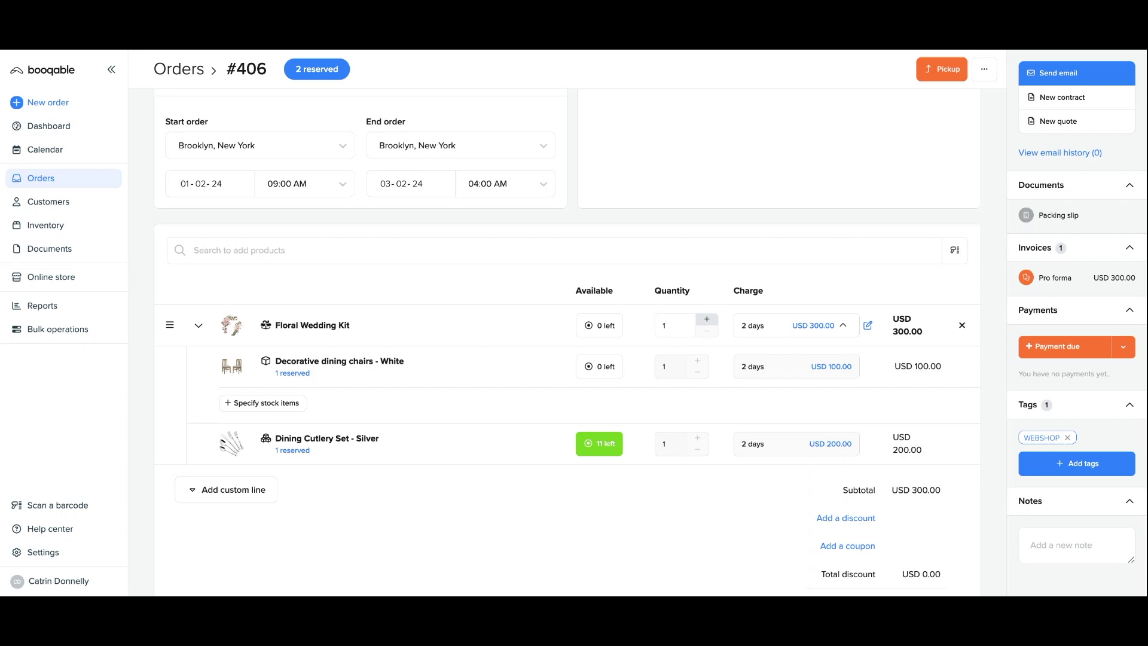
pyautogui.scroll(-2, 567, 347)
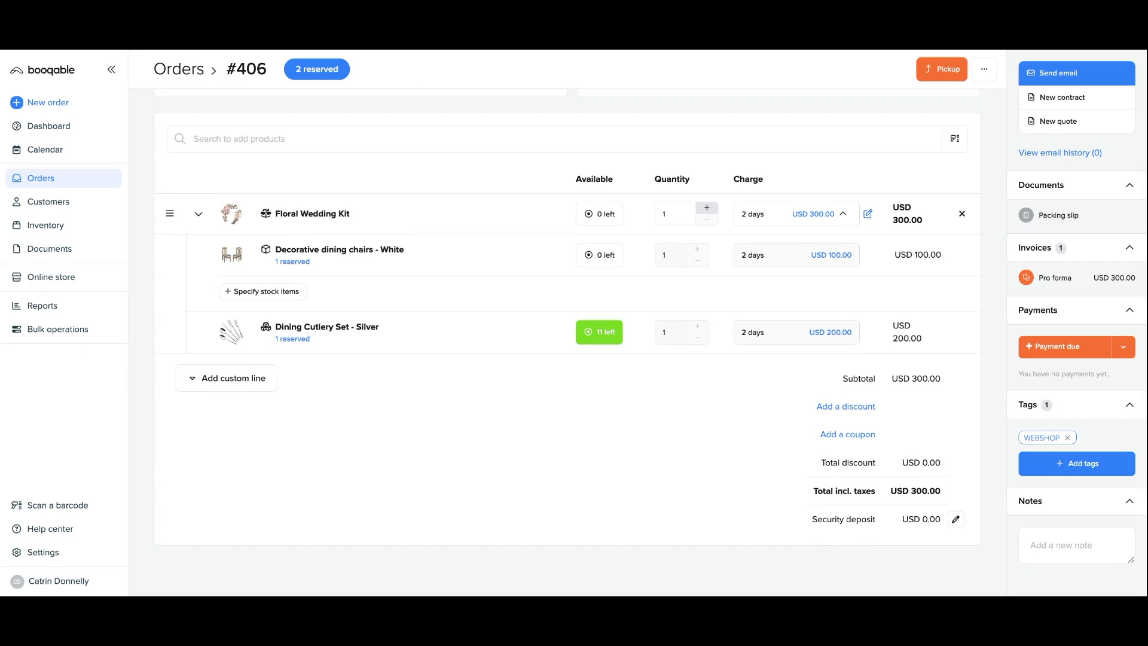
pyautogui.scroll(4, 600, 495)
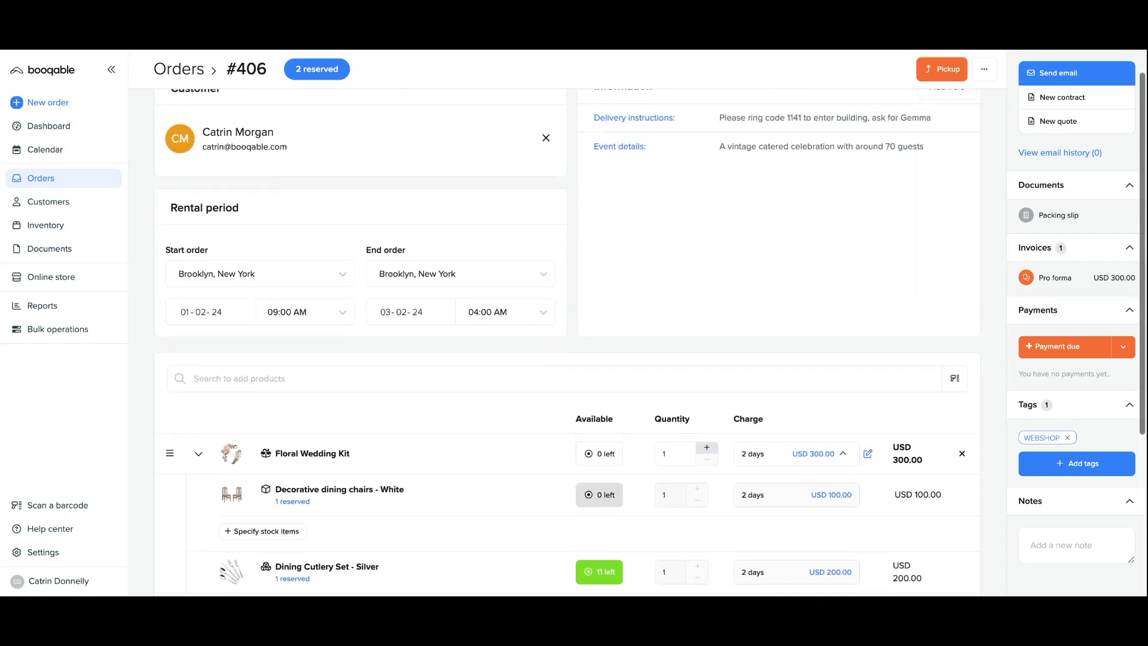
pyautogui.scroll(1, 650, 324)
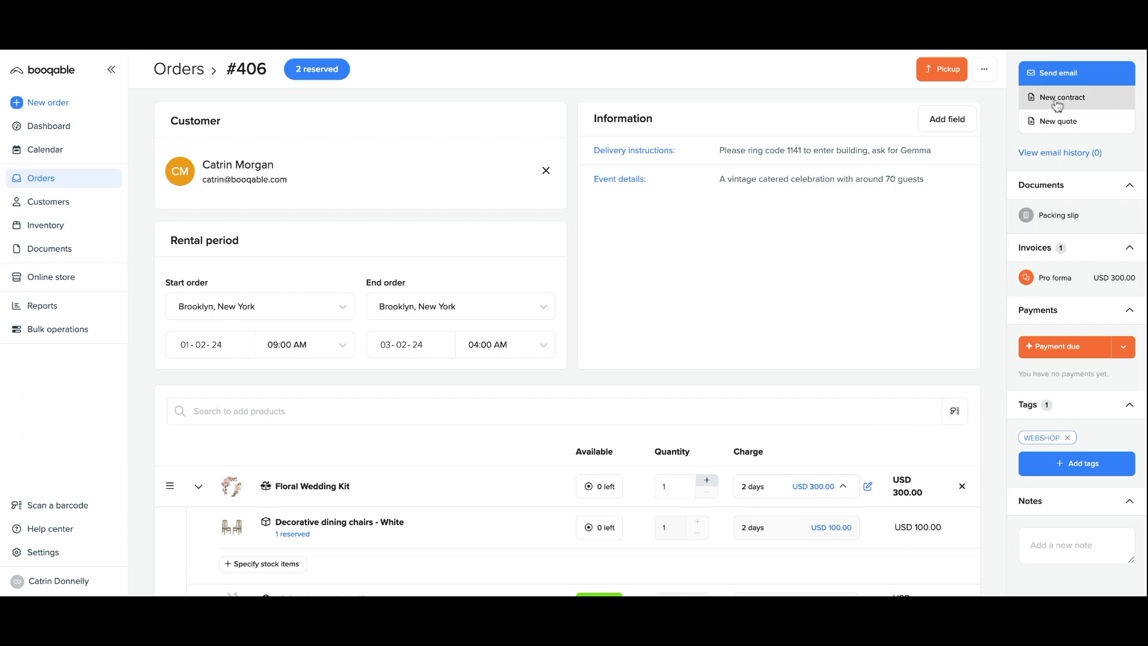
# Finalize order #406's pro forma invoice into Invoice #1-2024-121.
pyautogui.click(1059, 283)
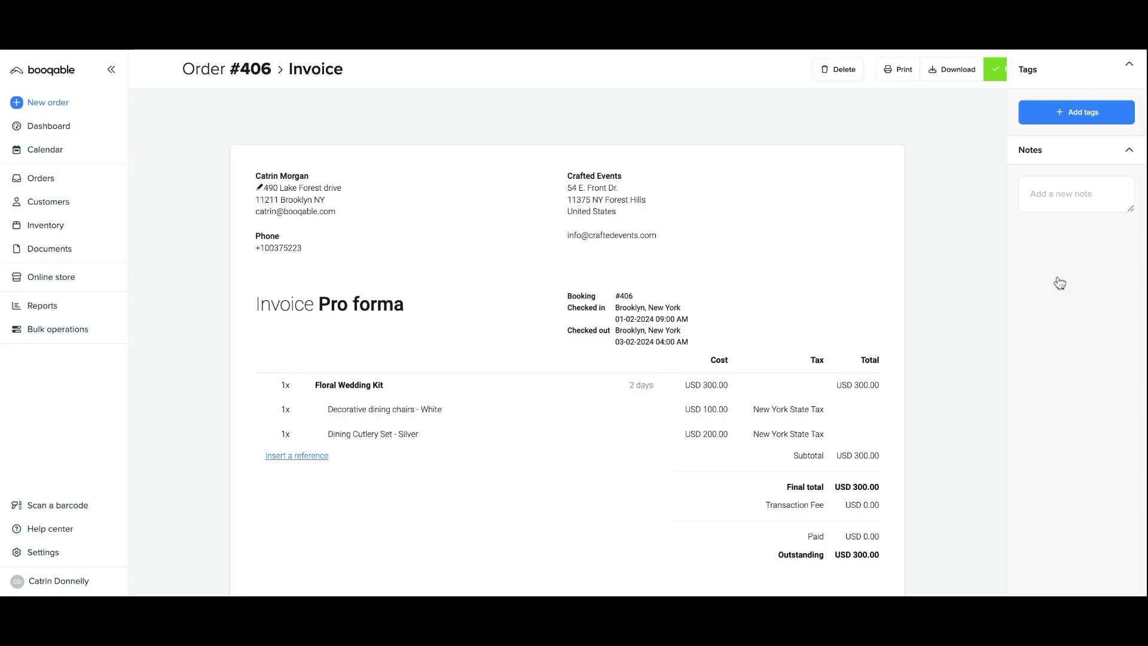
pyautogui.scroll(-3, 891, 352)
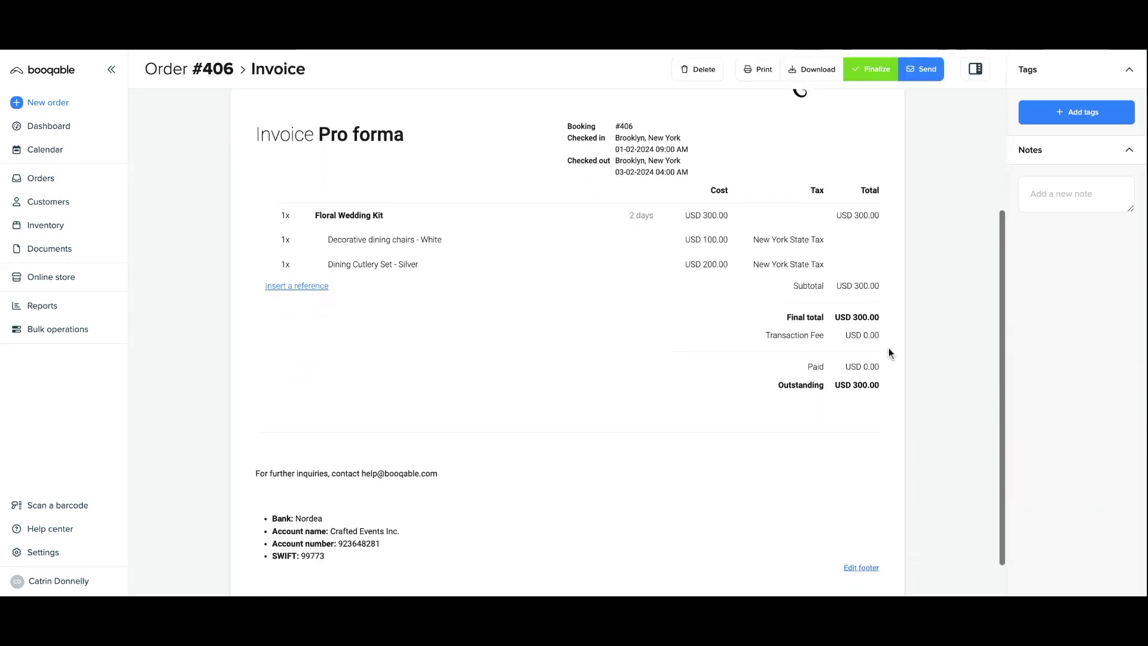
pyautogui.scroll(3, 888, 348)
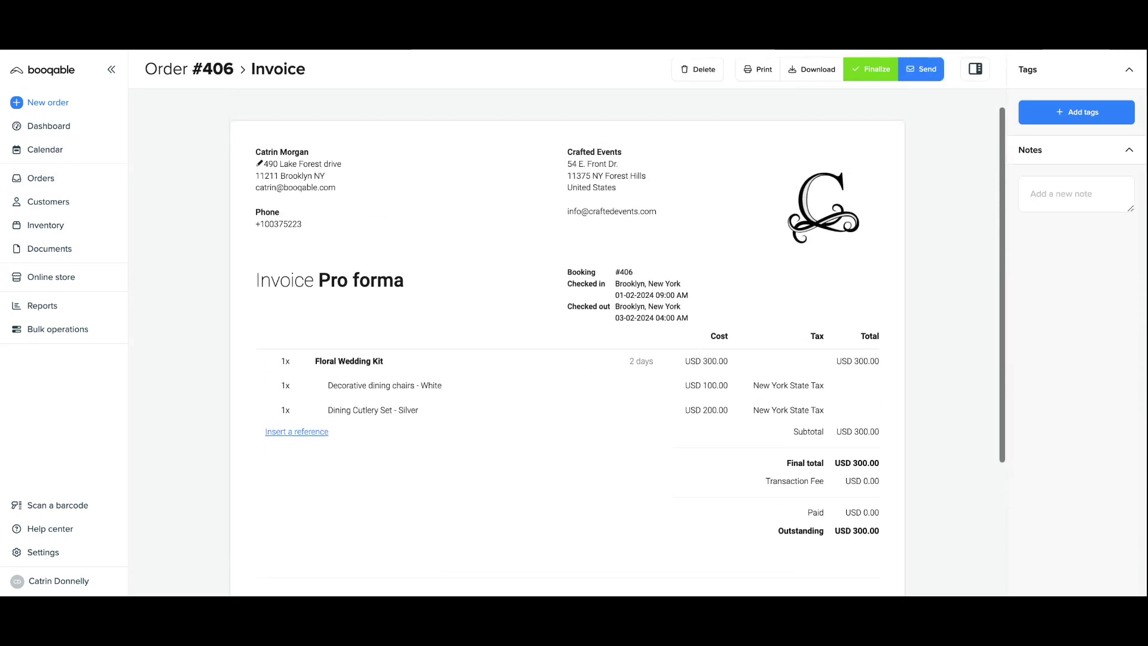
pyautogui.scroll(-3, 866, 245)
pyautogui.scroll(4, 866, 245)
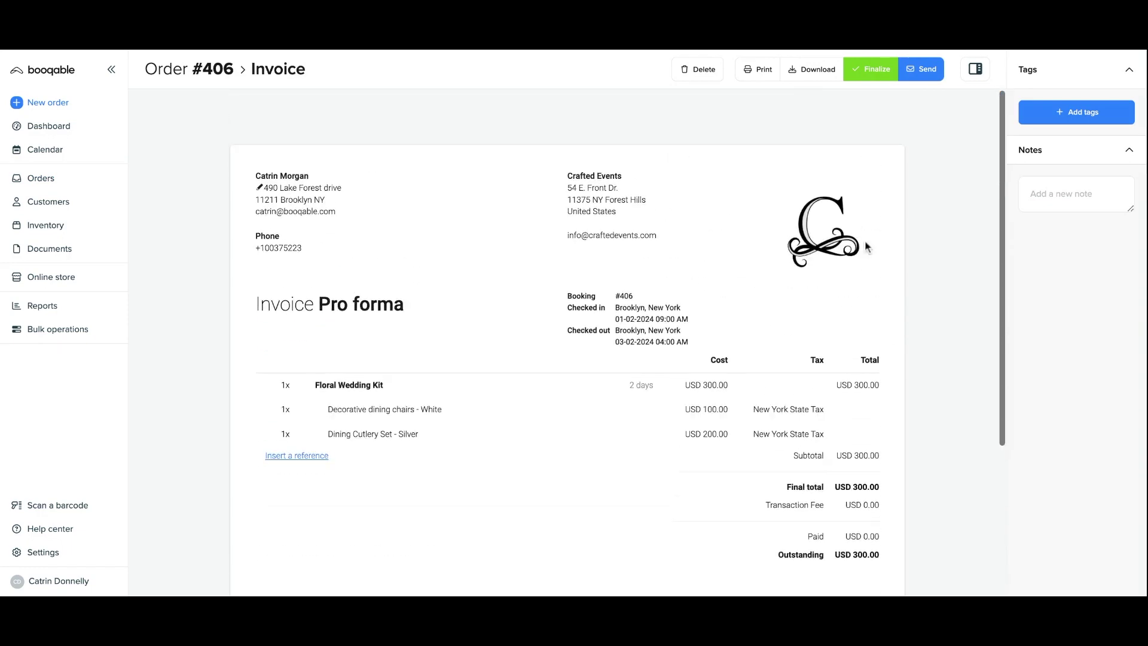
pyautogui.click(861, 74)
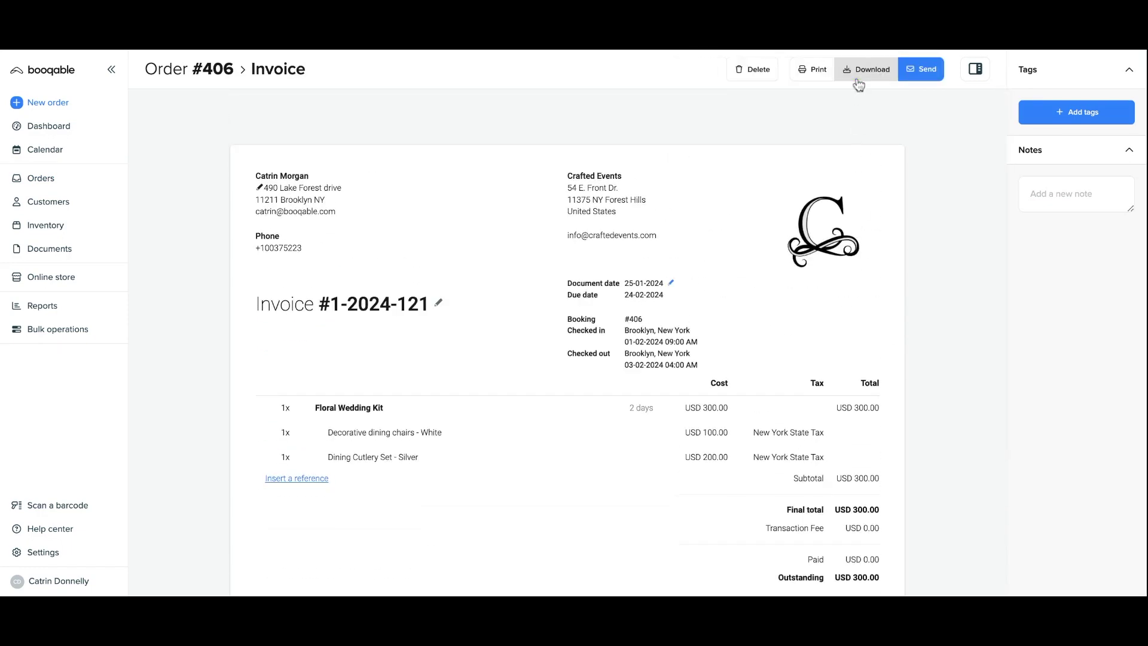
# Draft an invoice email using the Invoice overdue template, then cancel it.
pyautogui.click(926, 82)
pyautogui.click(394, 171)
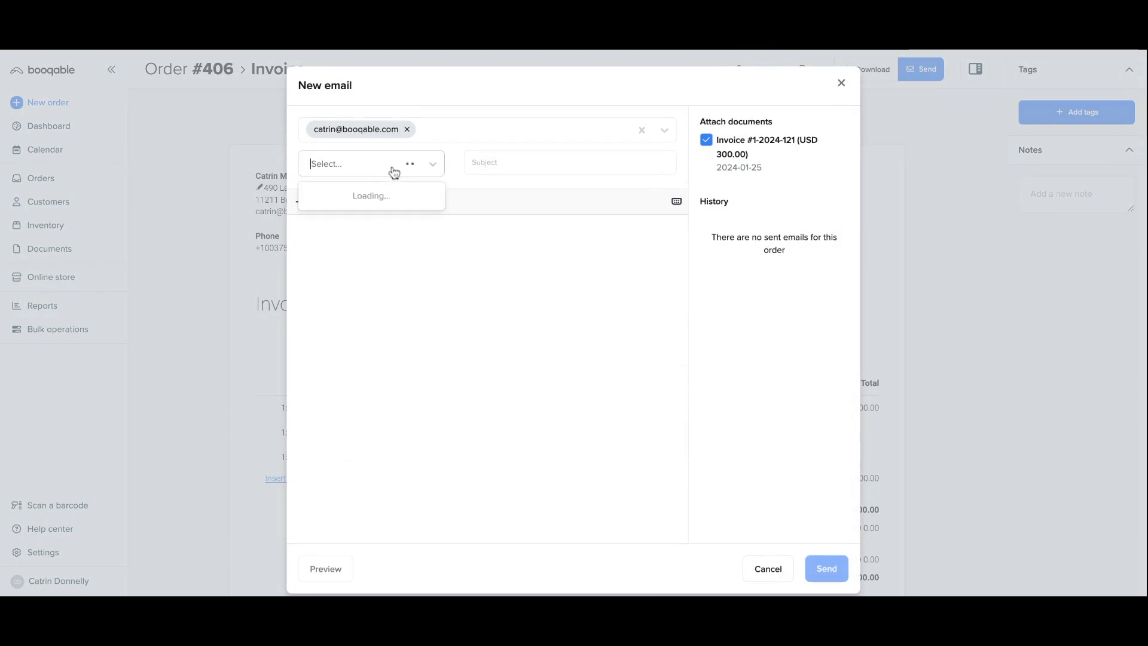
pyautogui.click(380, 227)
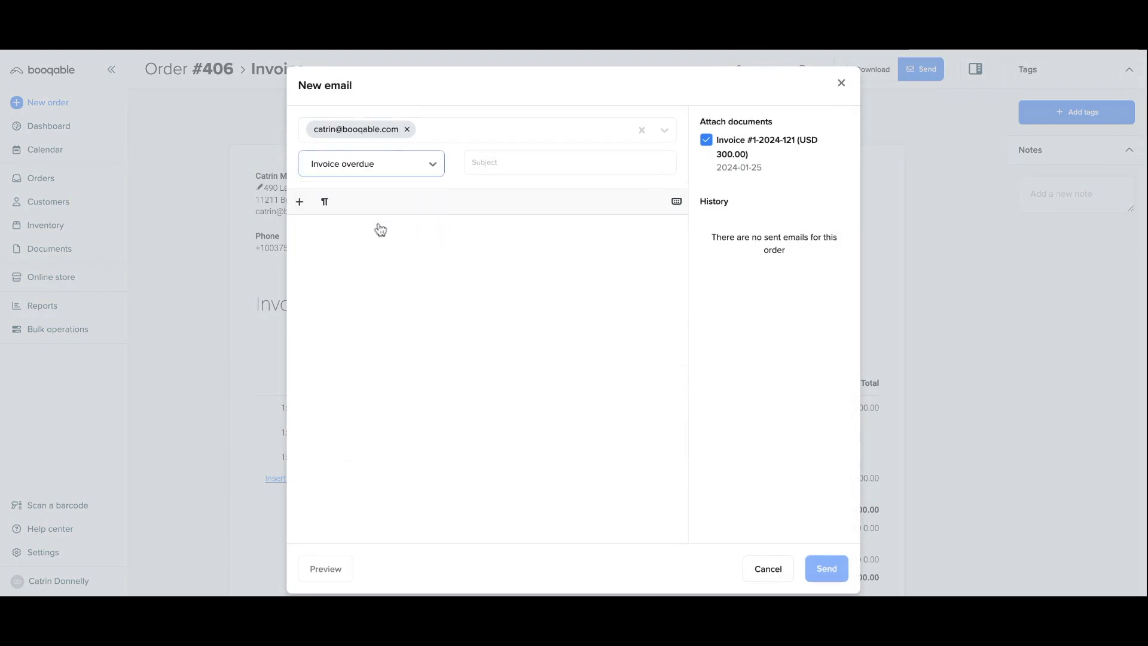
pyautogui.click(398, 416)
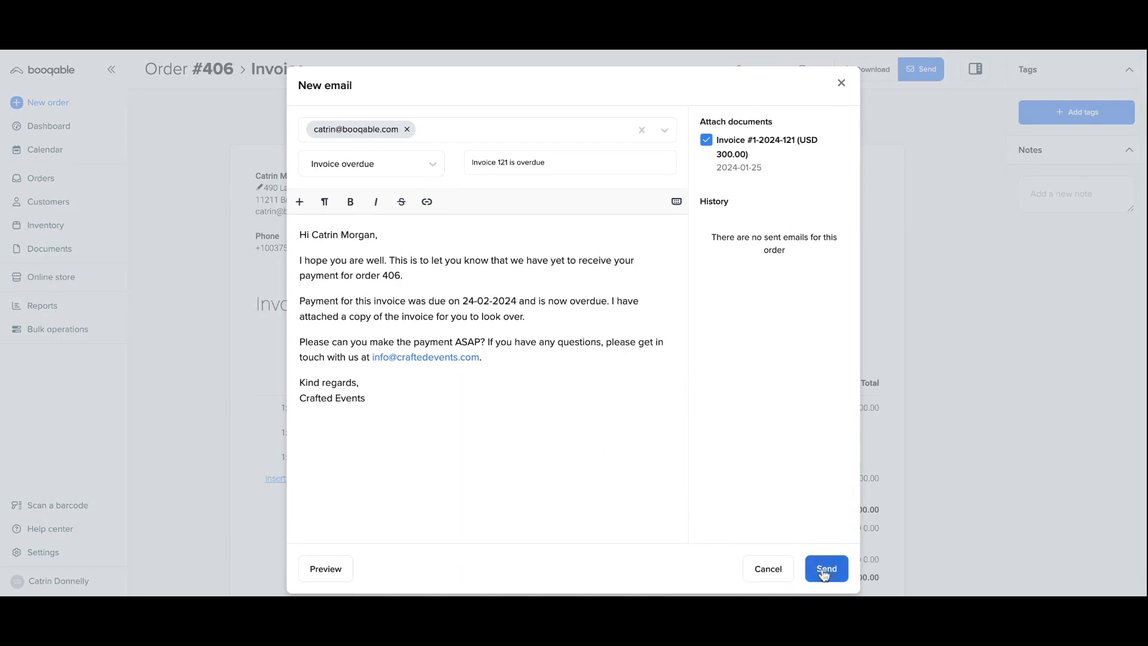
pyautogui.click(774, 571)
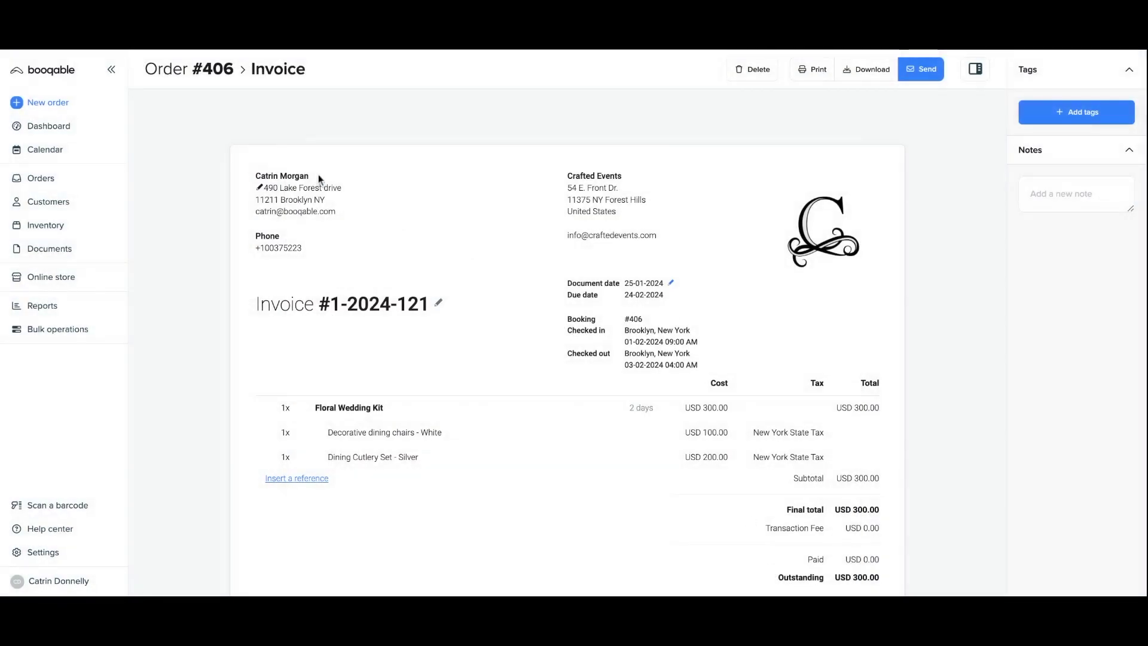
# Register a manual USD 300.00 bank payment on order #406.
pyautogui.click(224, 72)
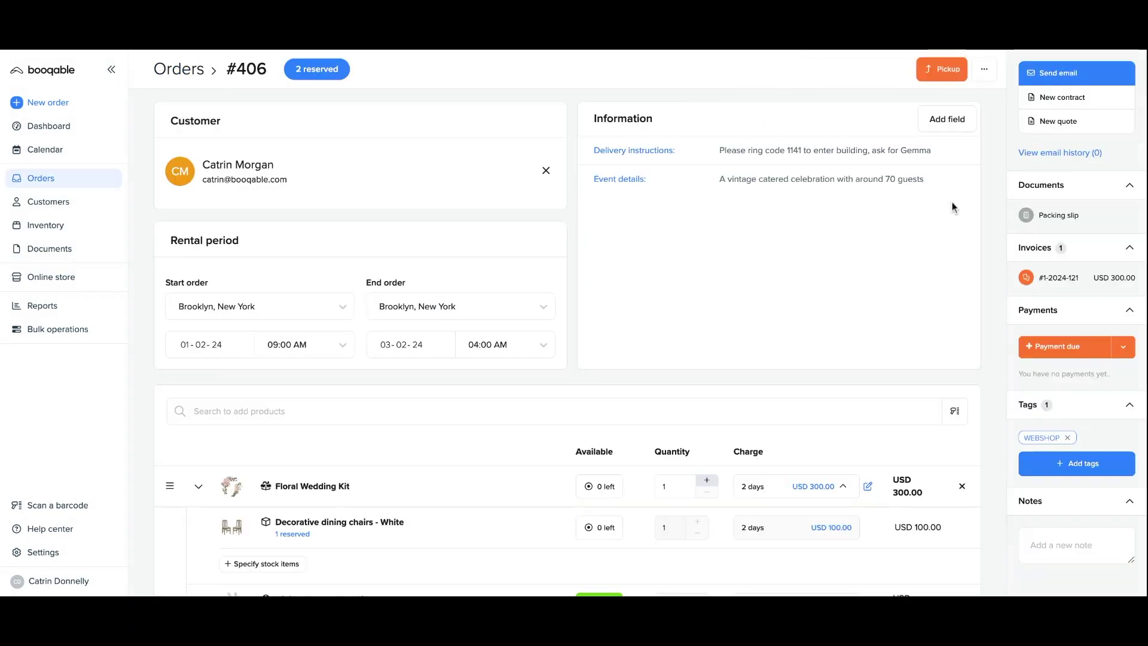
pyautogui.click(1132, 352)
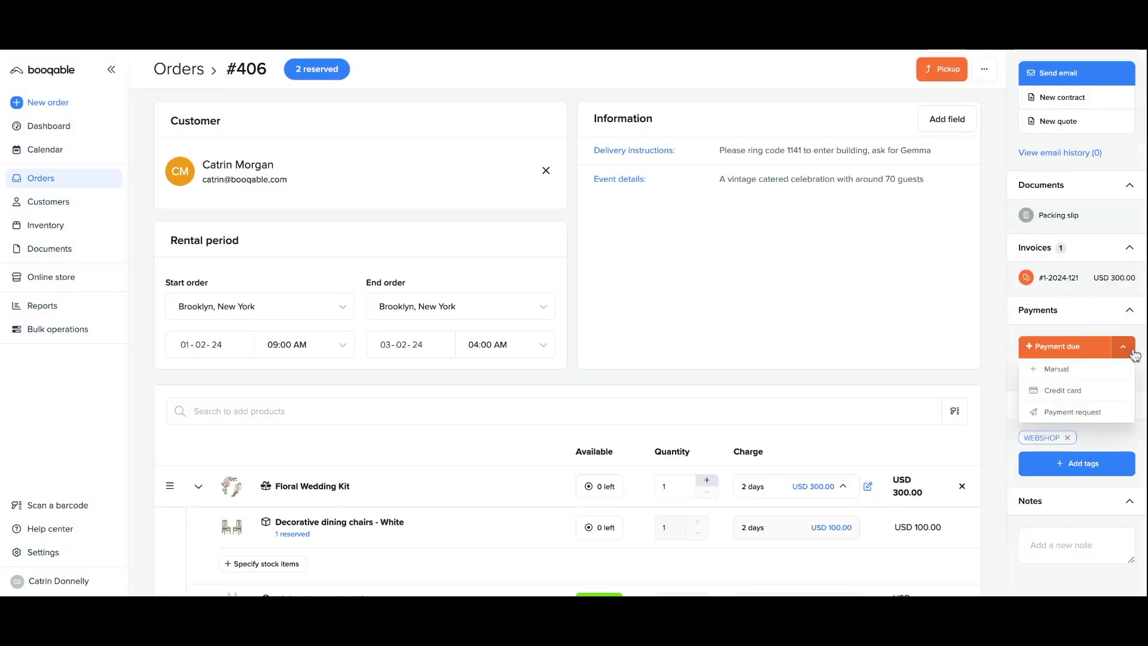
pyautogui.click(1102, 381)
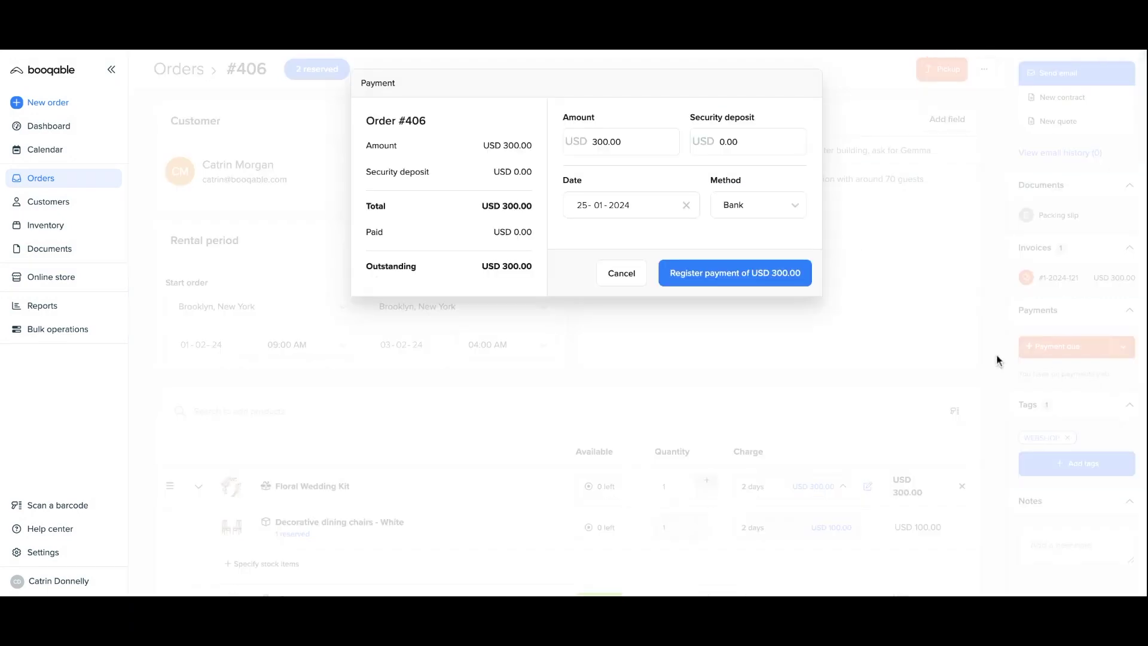
pyautogui.click(775, 216)
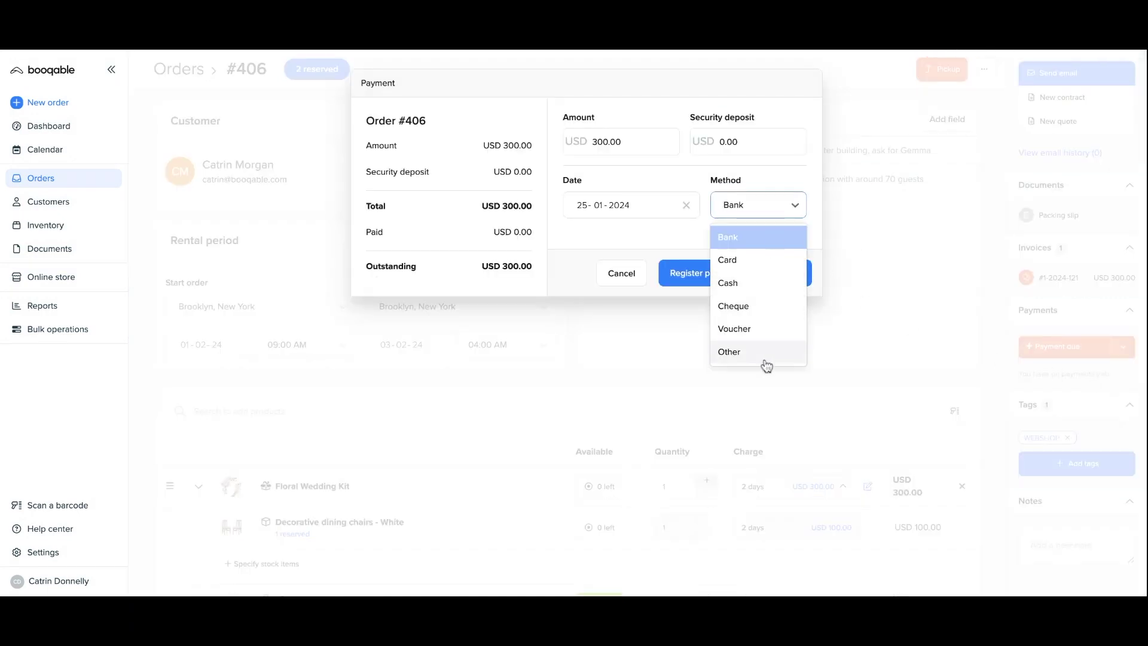
pyautogui.click(759, 238)
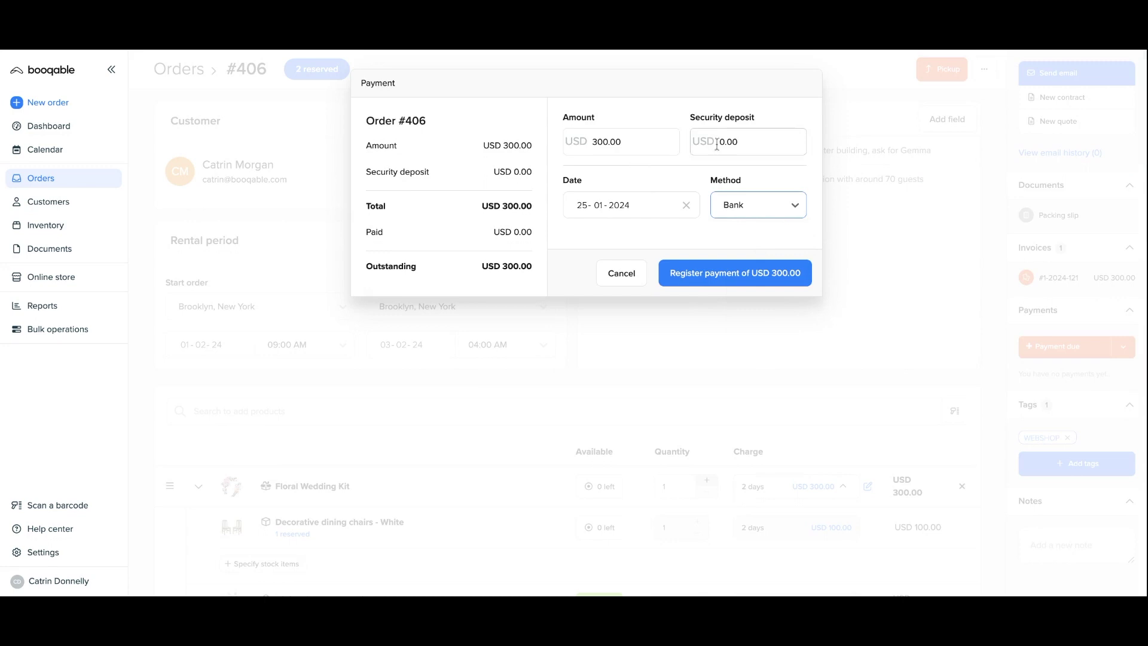
pyautogui.click(725, 270)
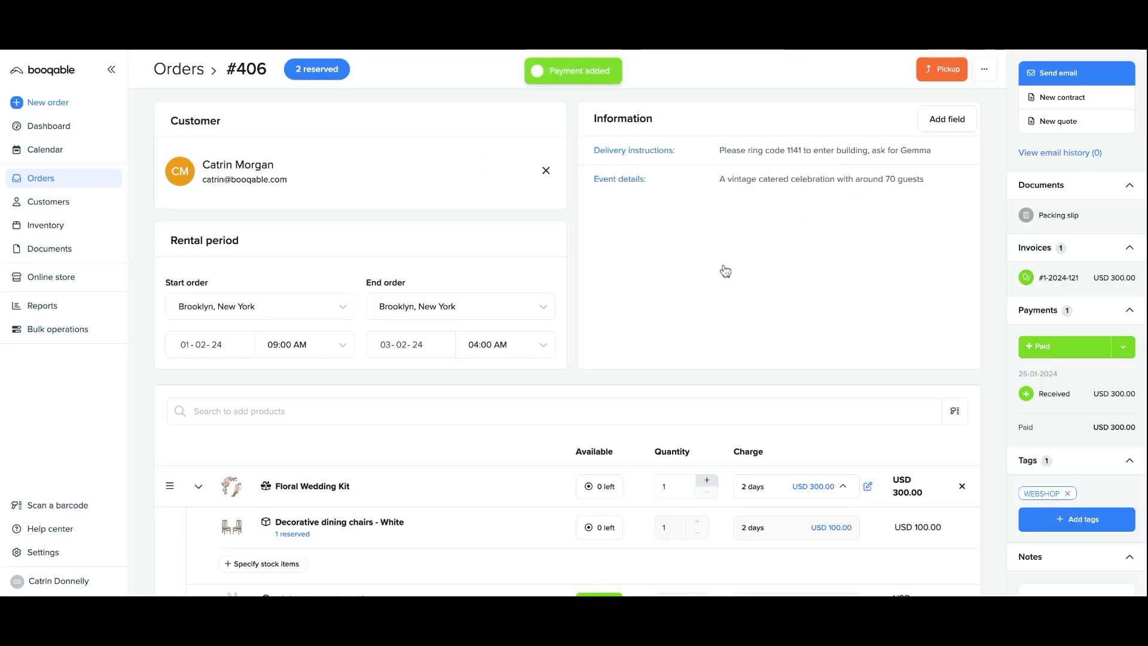
# Start the pickup of order #406's items using barcode scanning.
pyautogui.scroll(-2, 1011, 397)
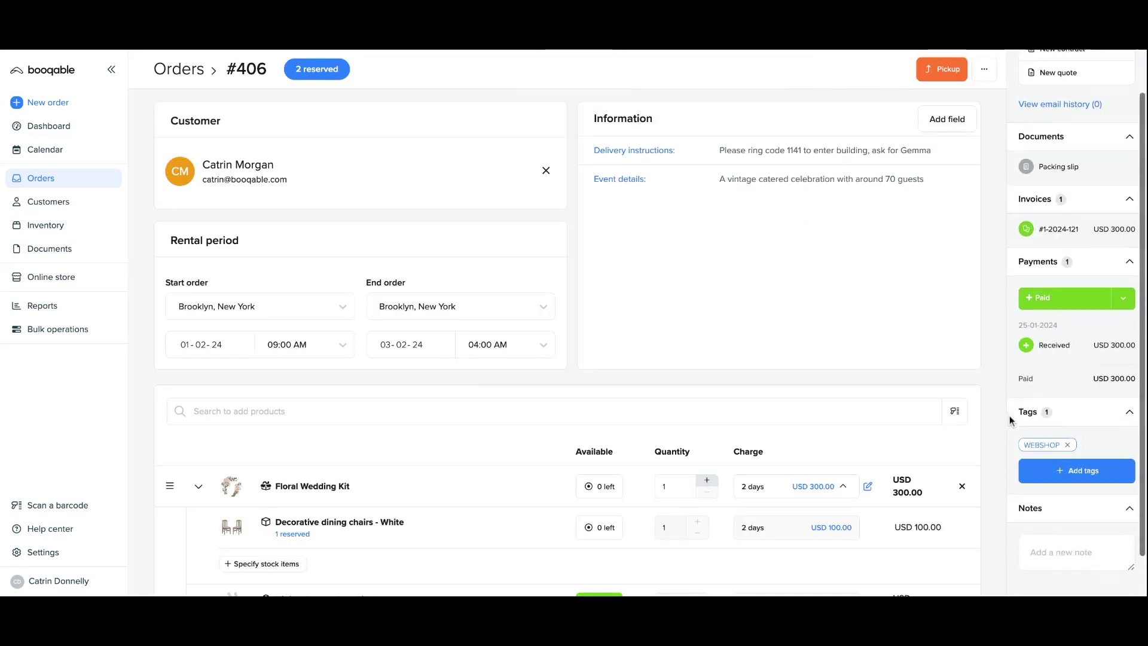
pyautogui.scroll(2, 1011, 359)
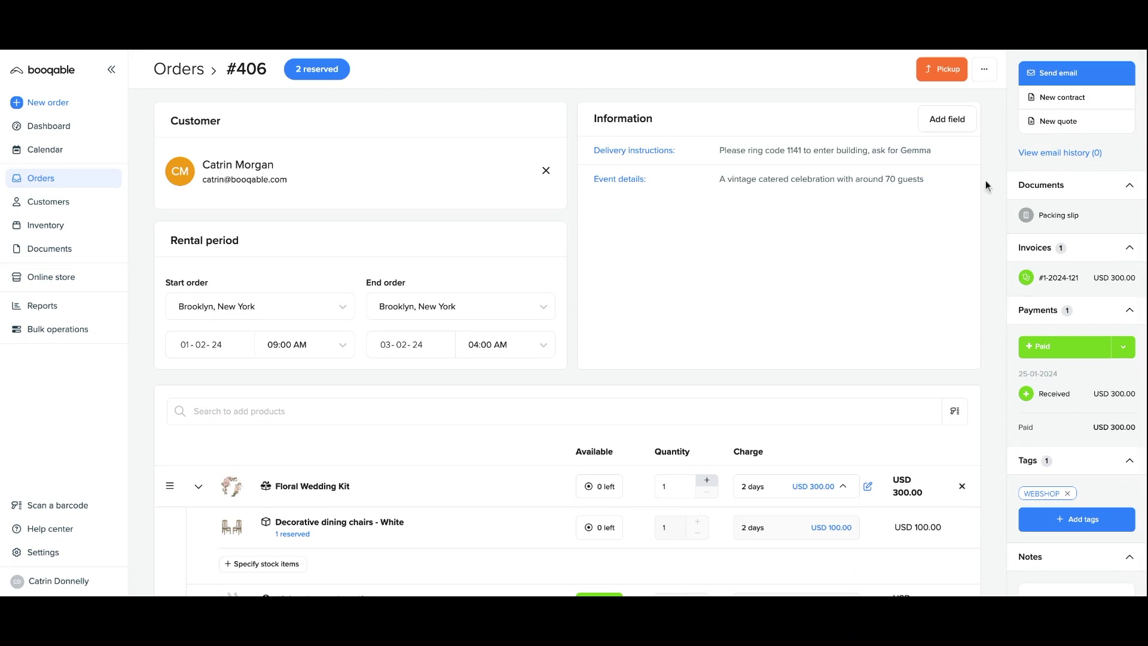
pyautogui.click(944, 69)
pyautogui.click(336, 436)
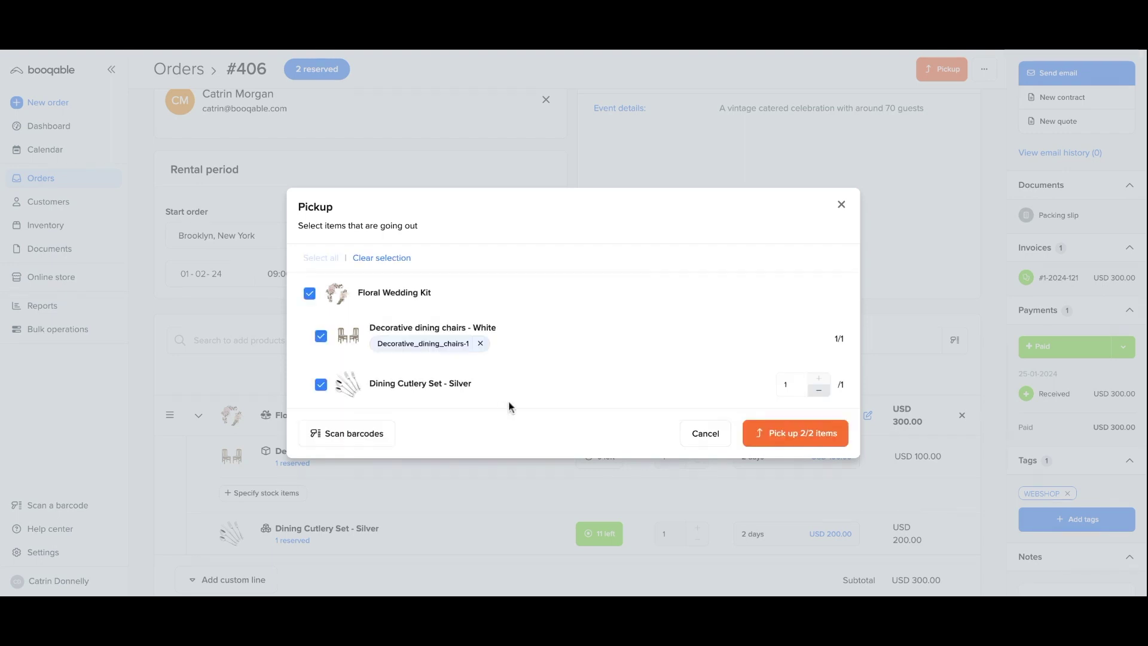
# Pick up both items (2/2) of order #406.
pyautogui.scroll(-1, 566, 387)
pyautogui.click(768, 441)
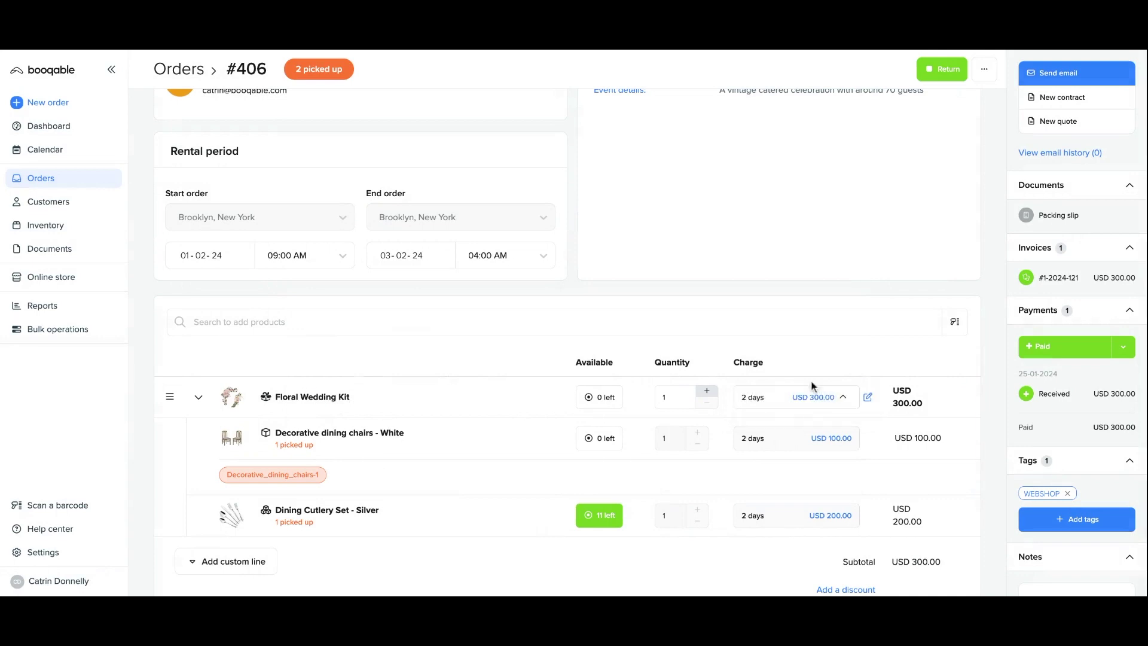
pyautogui.scroll(2, 811, 379)
# Return both items (2/2), then open the Wooden Rustic Vintage Table's shop listing.
pyautogui.click(936, 73)
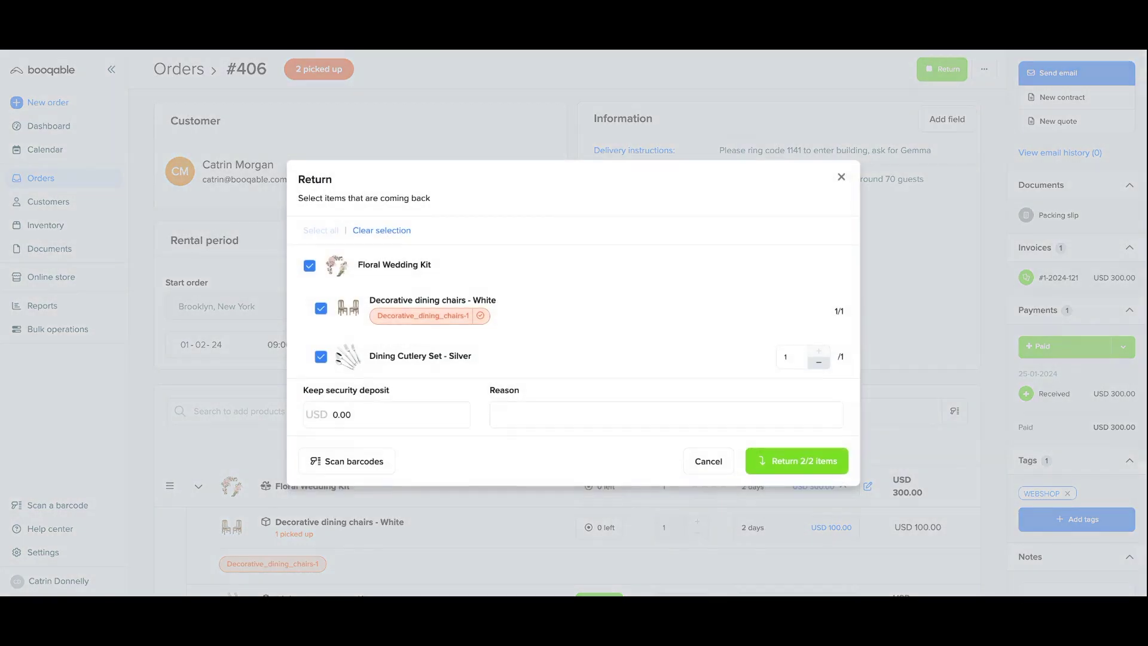
pyautogui.click(786, 462)
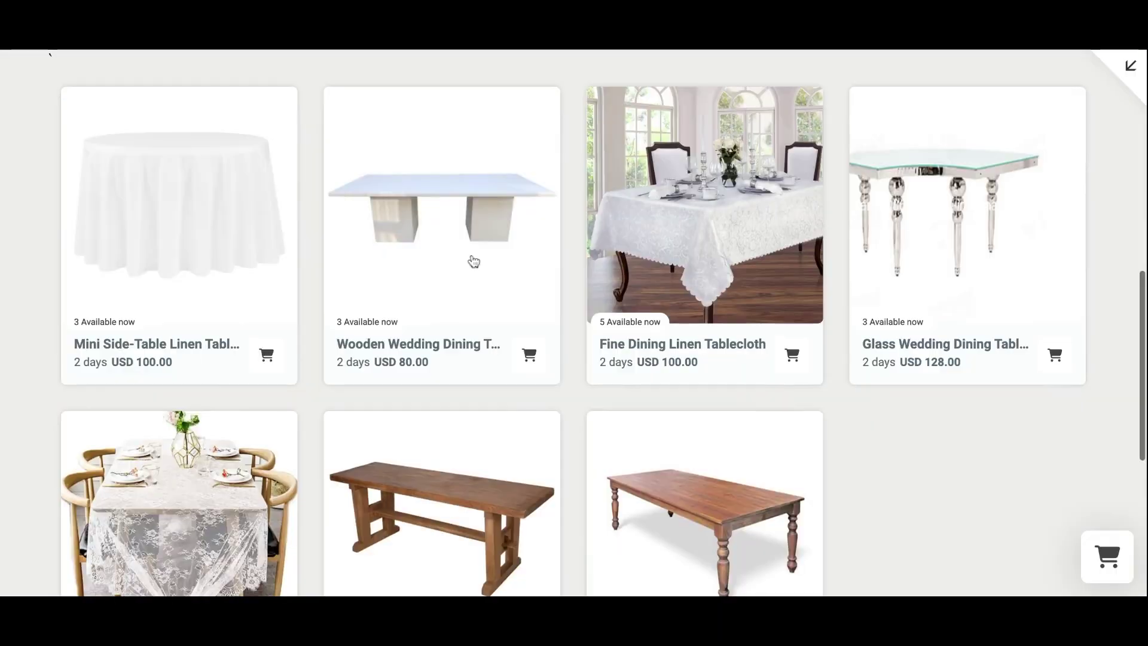
pyautogui.scroll(-3, 473, 261)
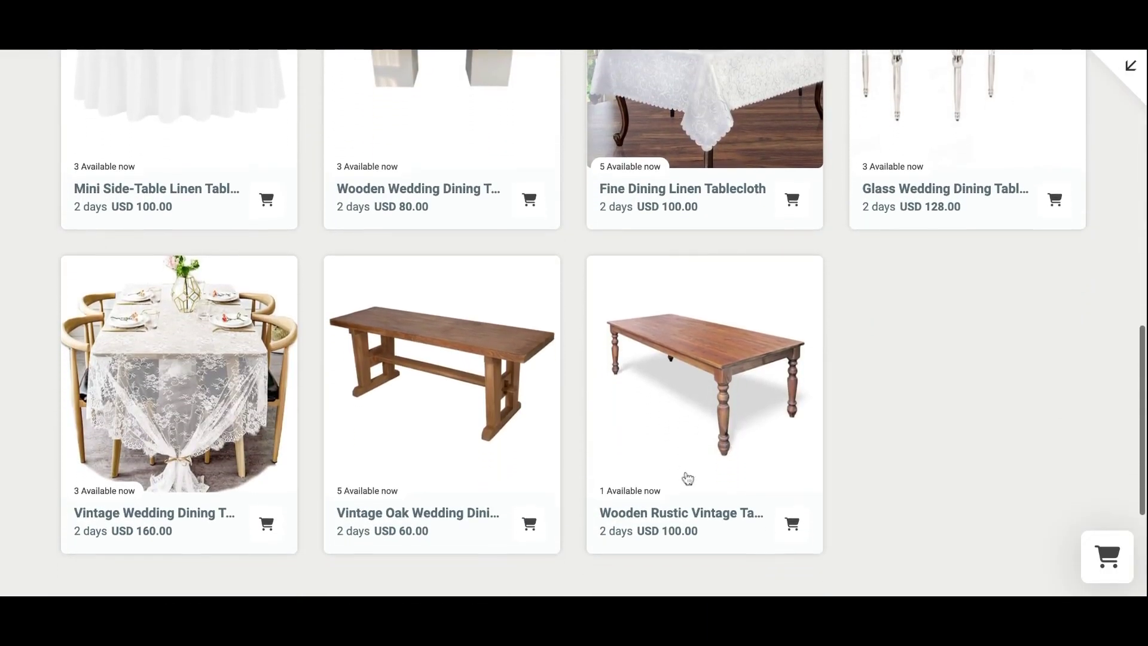
pyautogui.click(791, 528)
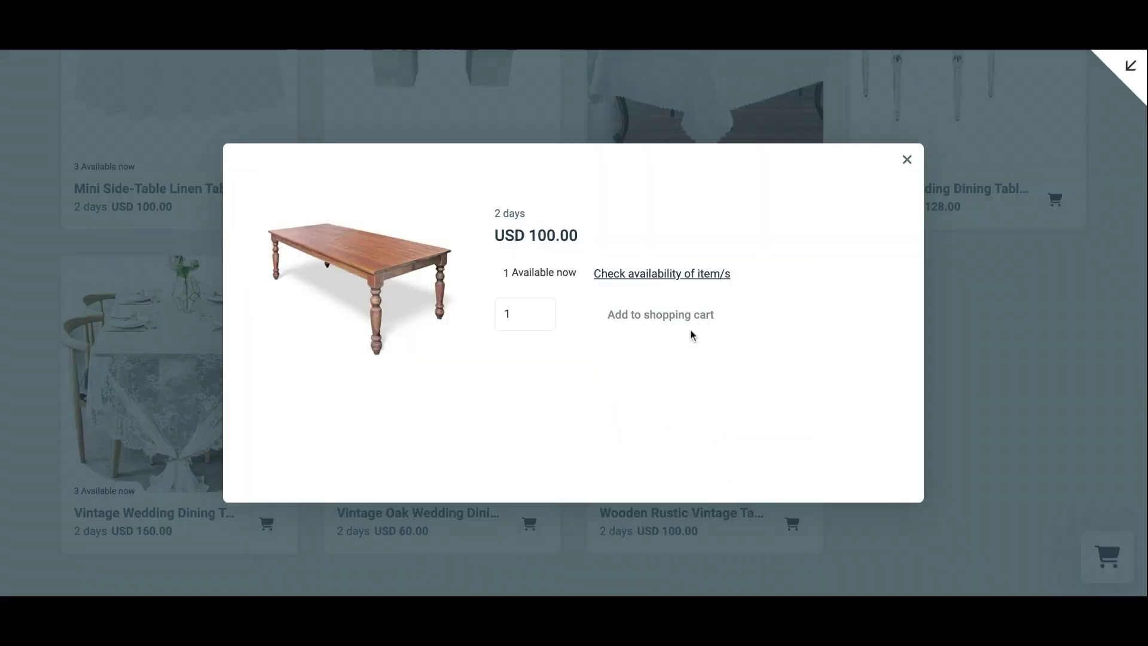